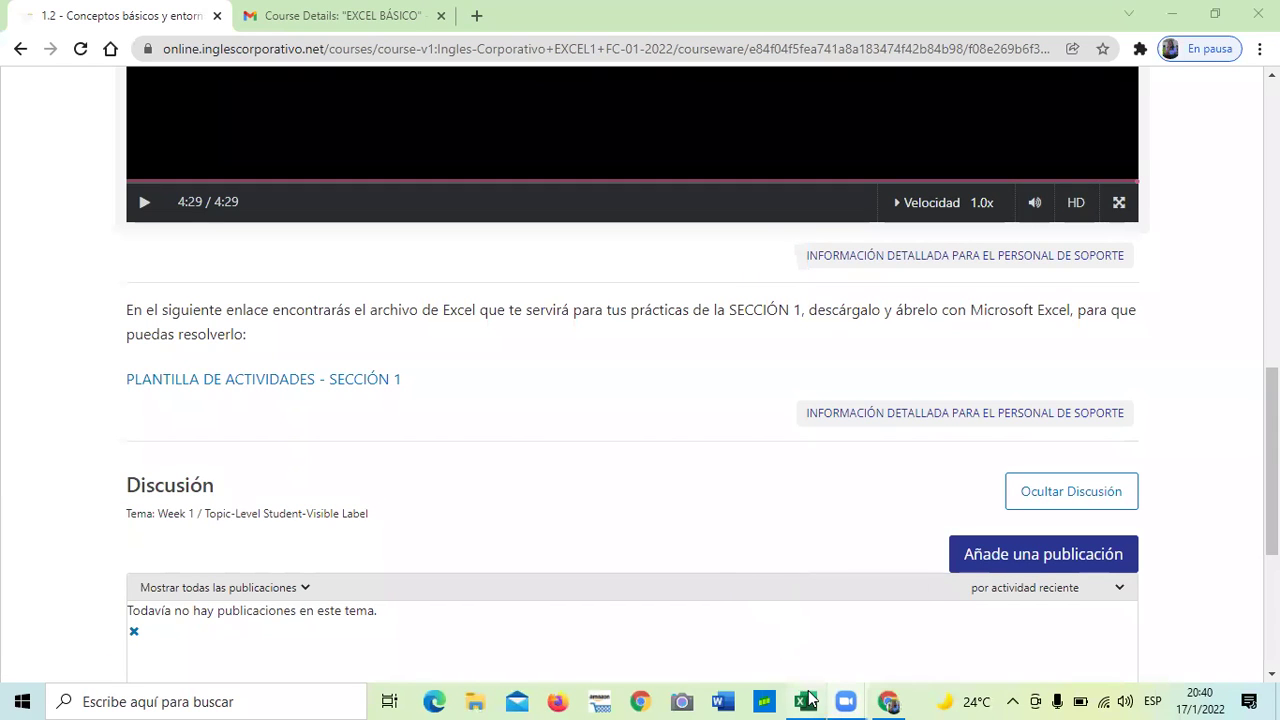
# - Switch to the Excel practice workbook and look through its Ingreso de datos, Navegación y Selección, Formatos personalizados and Portapapeles sheets
pyautogui.moveTo(810, 700)
pyautogui.click(808, 649)
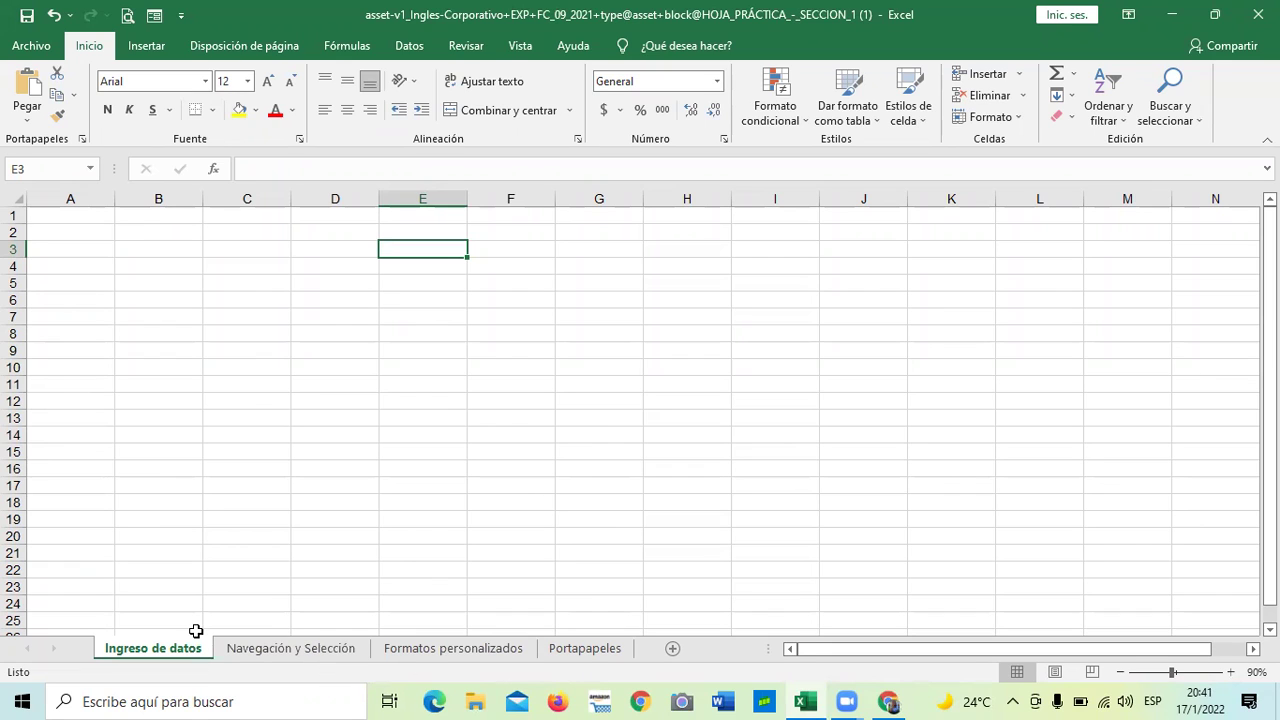
pyautogui.click(200, 553)
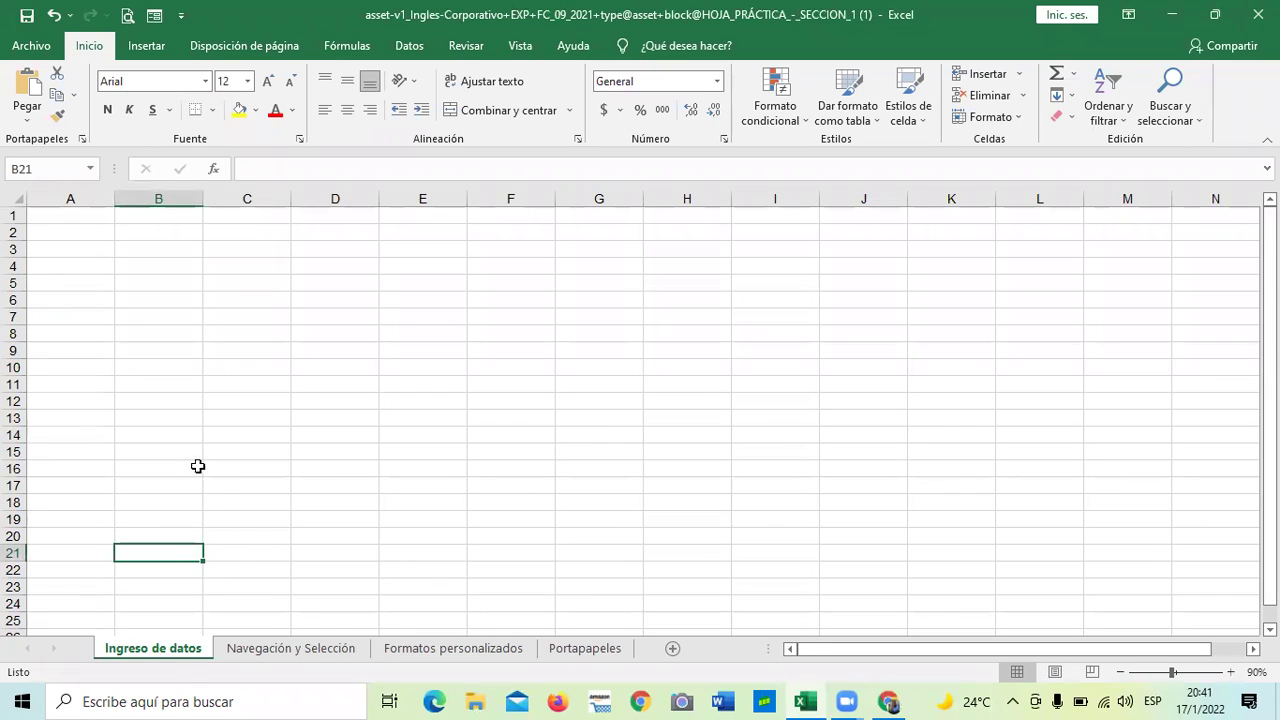
pyautogui.click(256, 249)
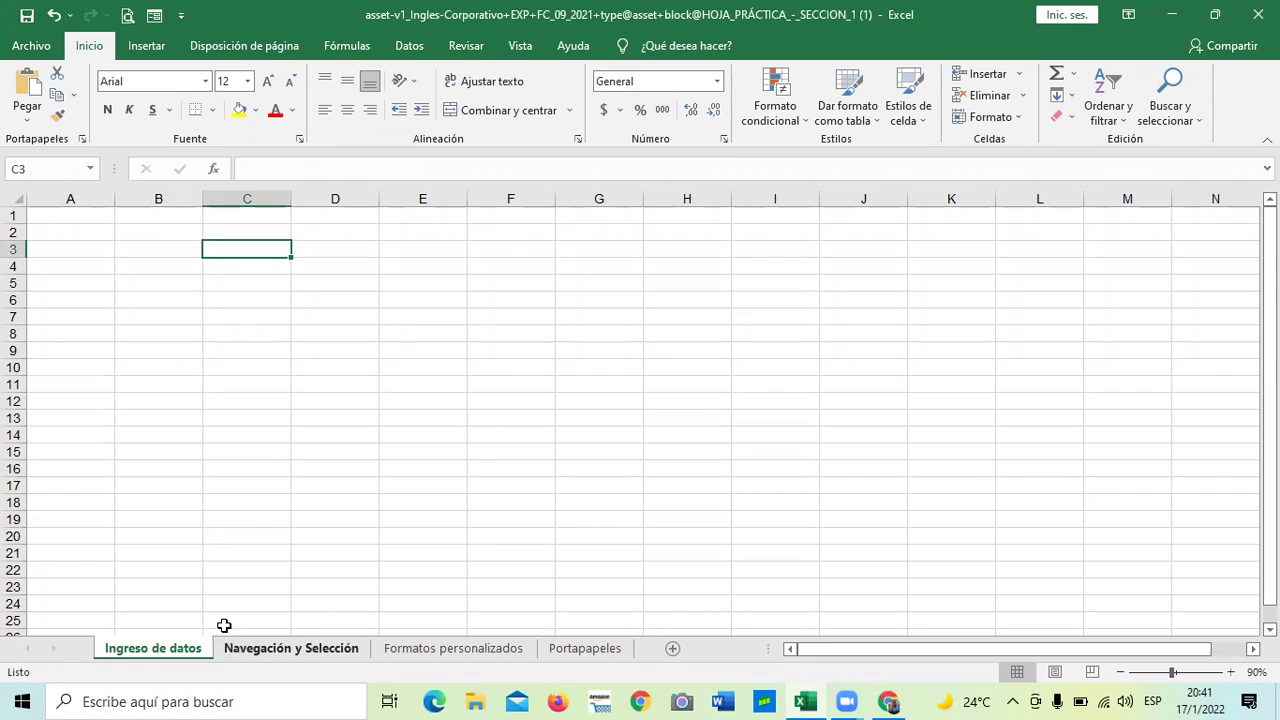
pyautogui.click(272, 651)
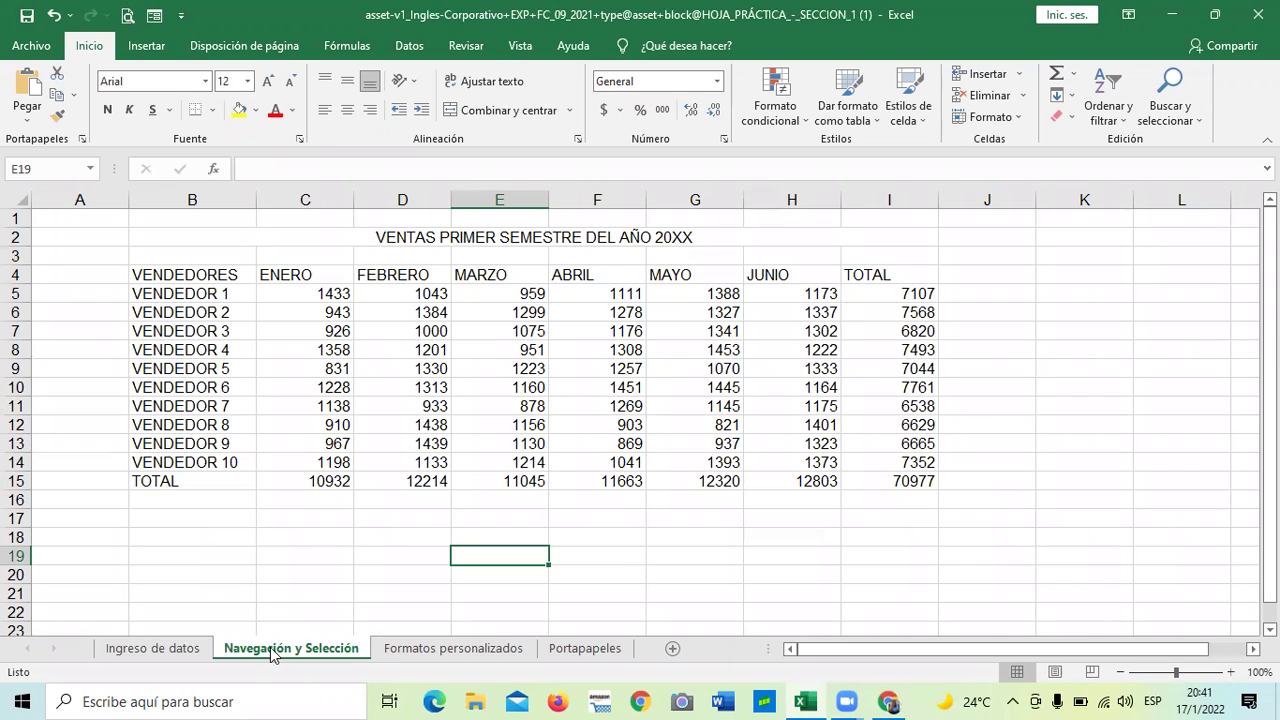
pyautogui.click(484, 650)
pyautogui.click(600, 652)
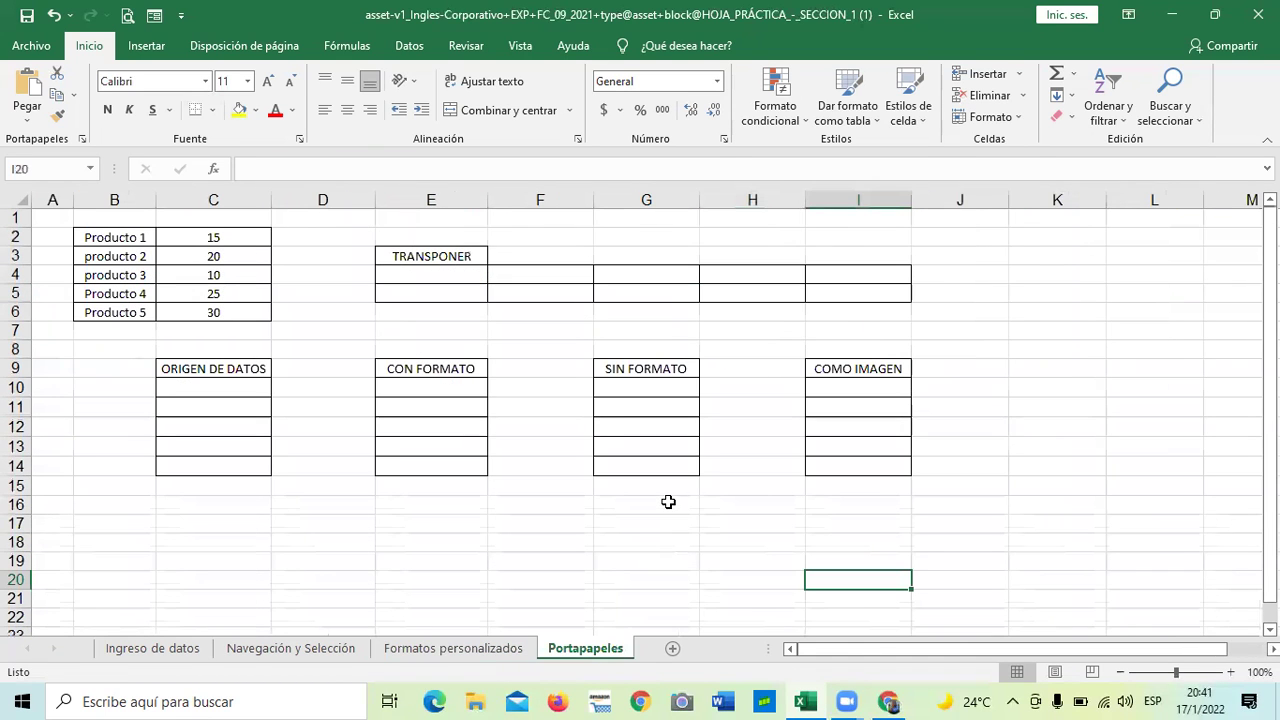
pyautogui.click(451, 650)
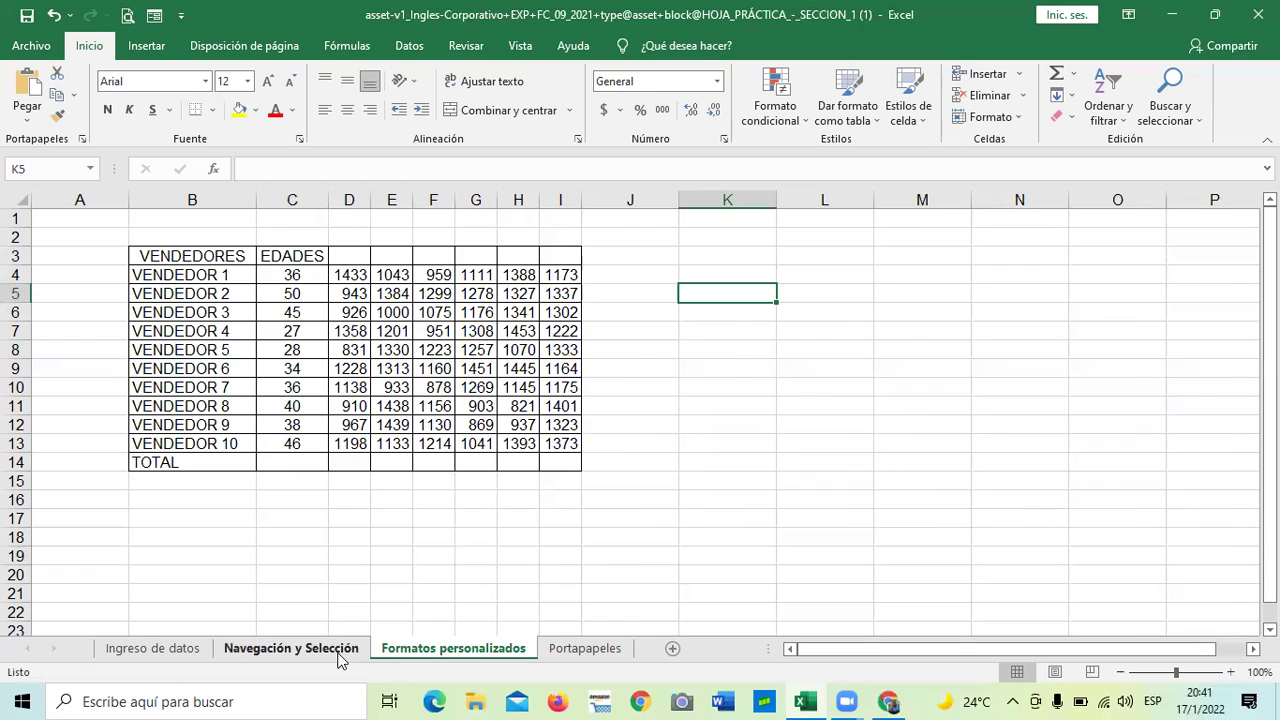
pyautogui.click(340, 652)
pyautogui.click(177, 652)
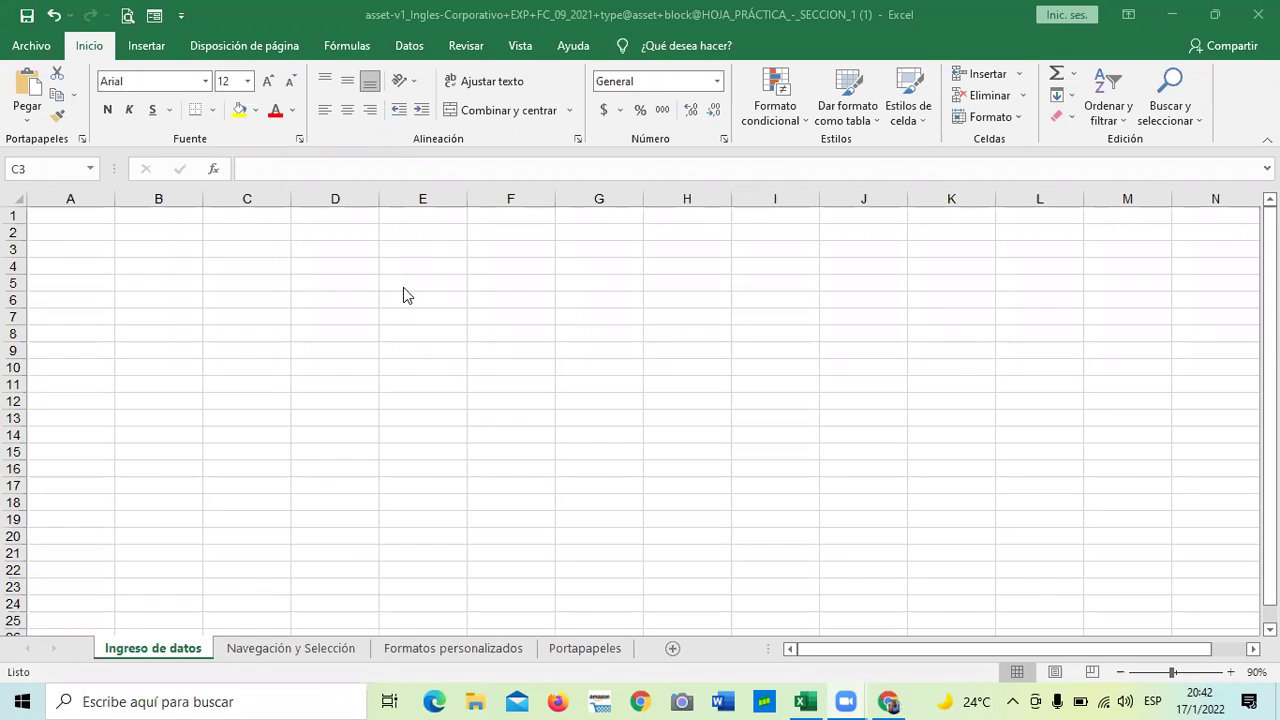
pyautogui.moveTo(395, 284); pyautogui.dragTo(391, 310)
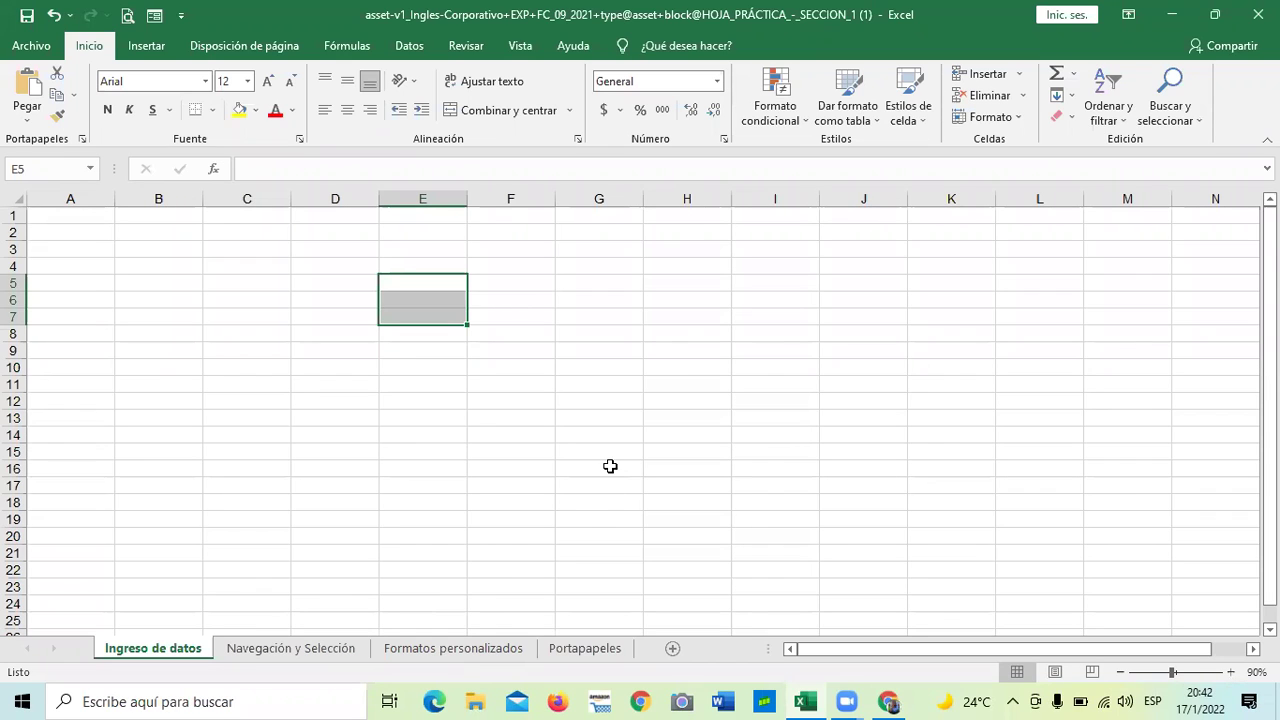
pyautogui.click(578, 286)
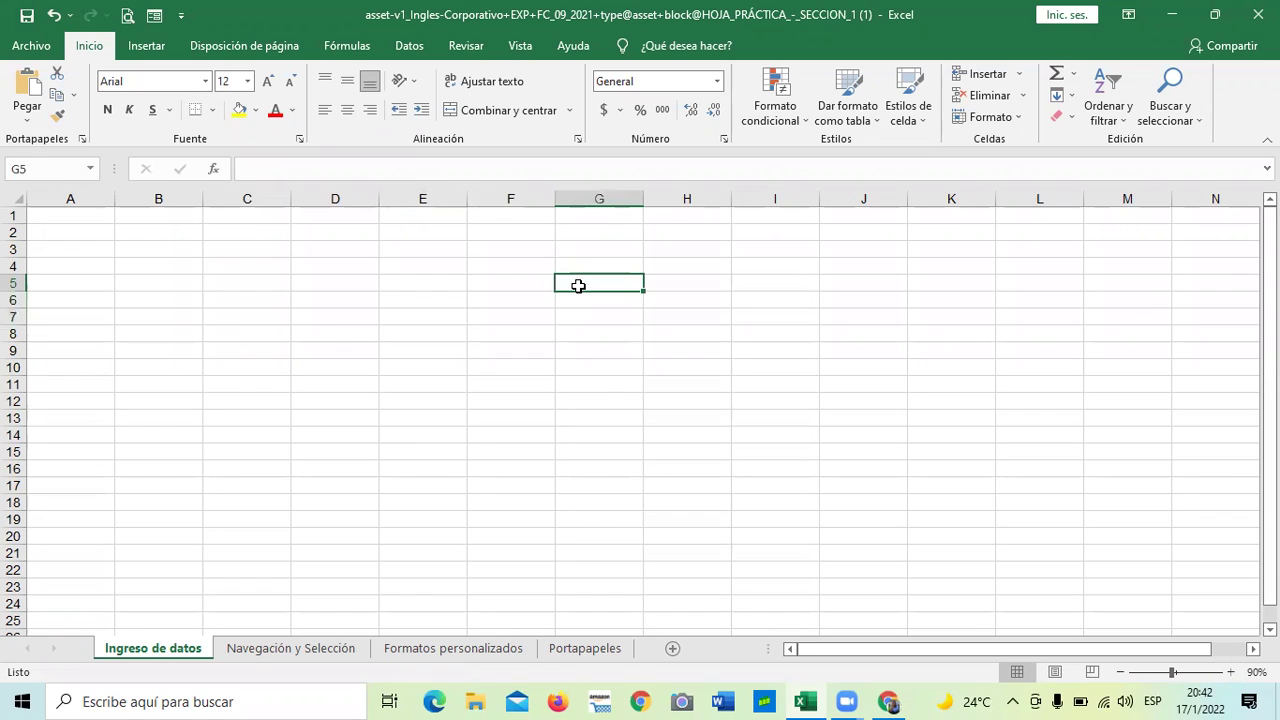
pyautogui.click(325, 284)
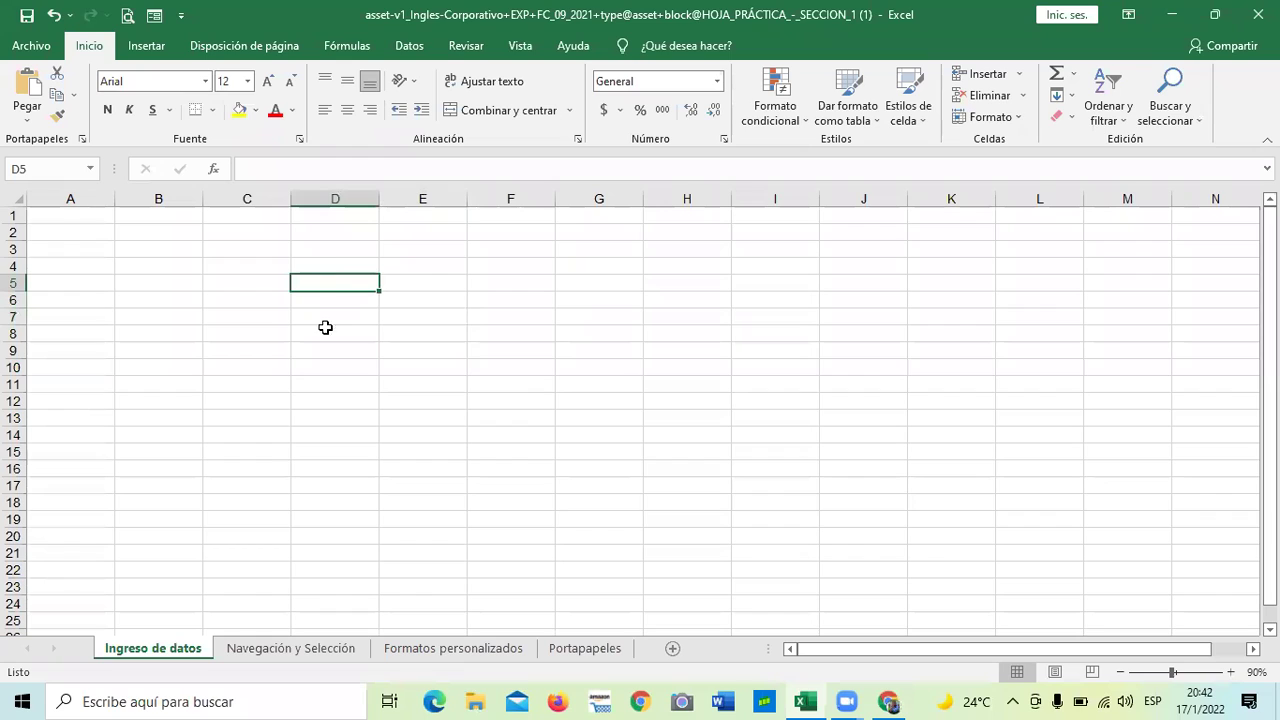
pyautogui.click(423, 397)
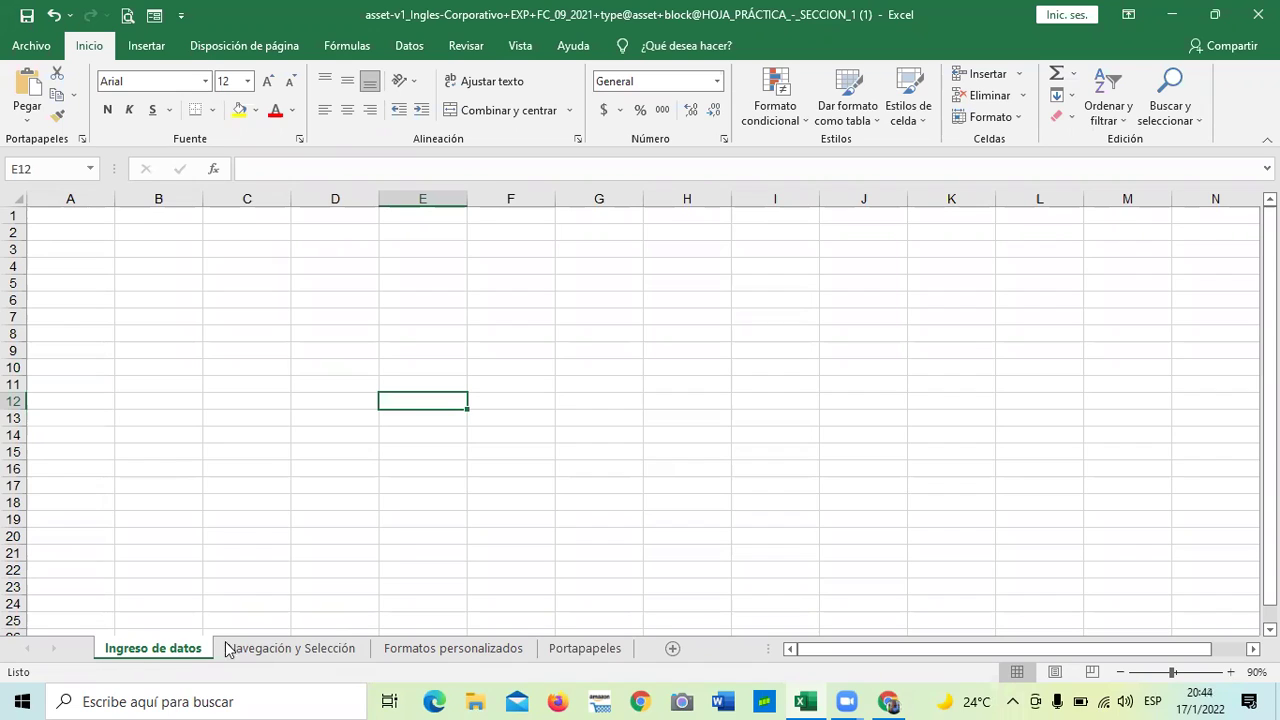
pyautogui.click(542, 368)
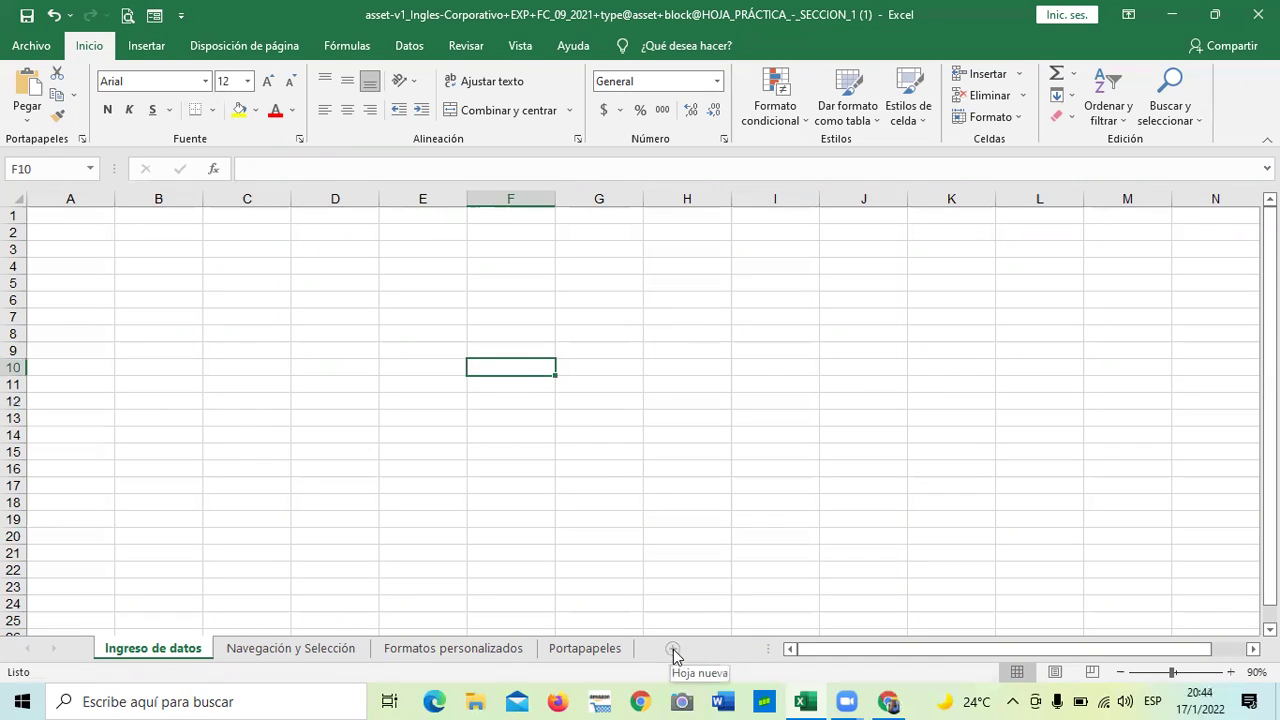
# - Add two new blank sheets directly after the Ingreso de datos sheet
pyautogui.click(672, 649)
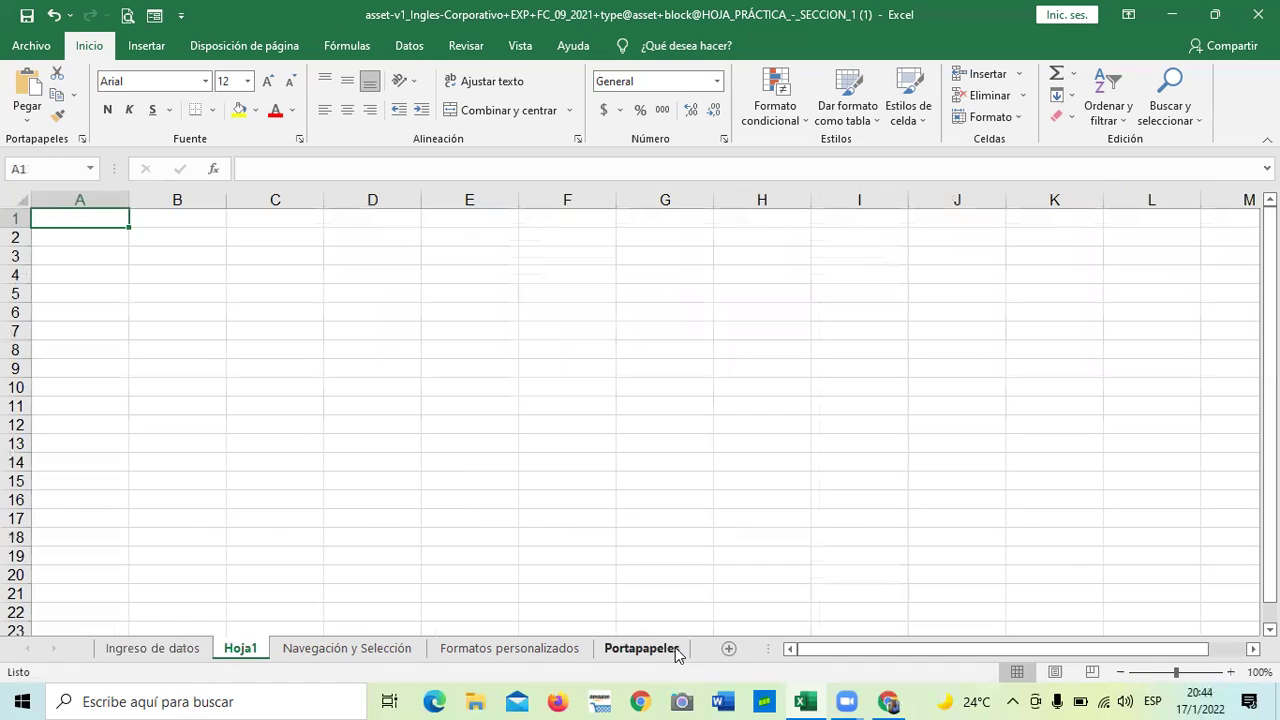
pyautogui.click(730, 649)
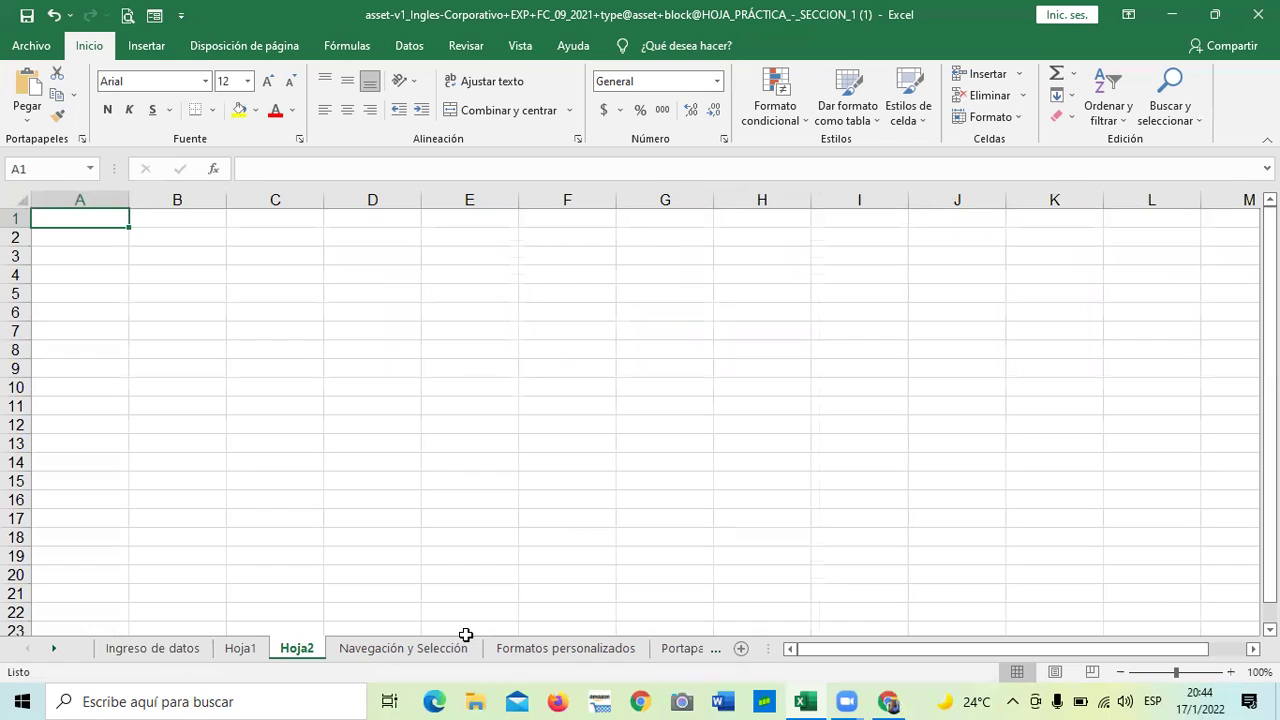
pyautogui.click(338, 595)
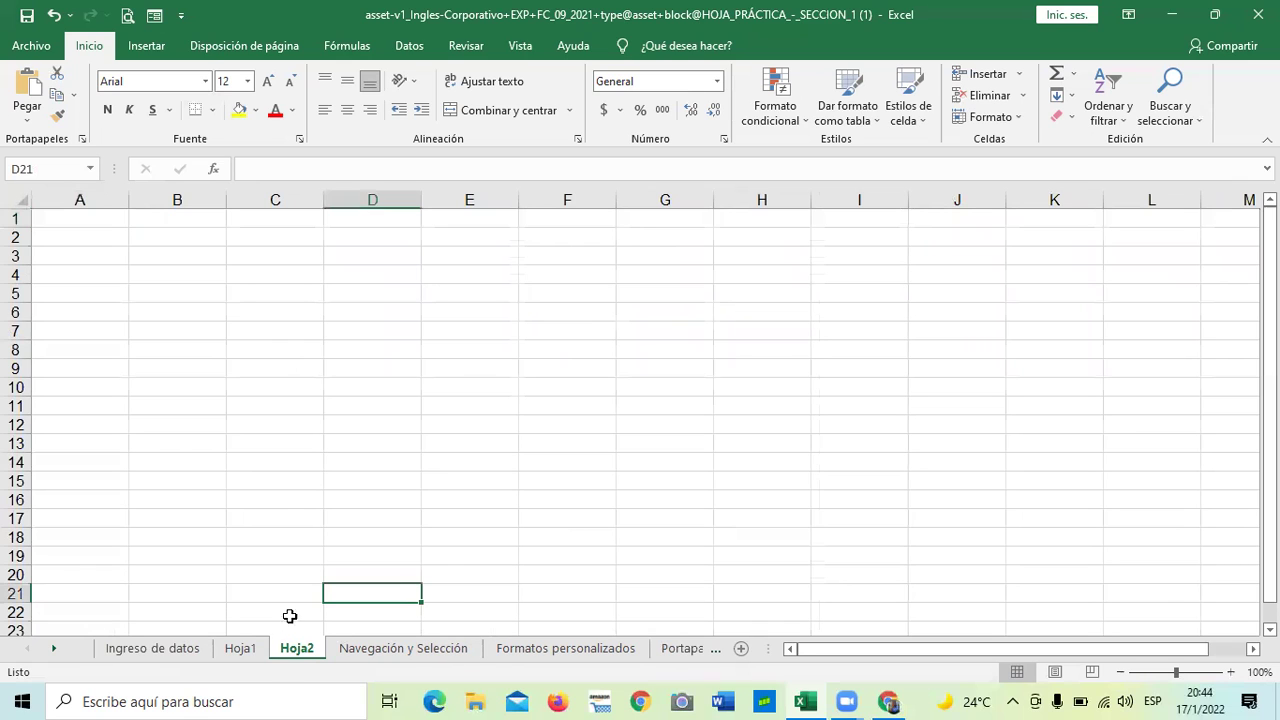
pyautogui.click(284, 486)
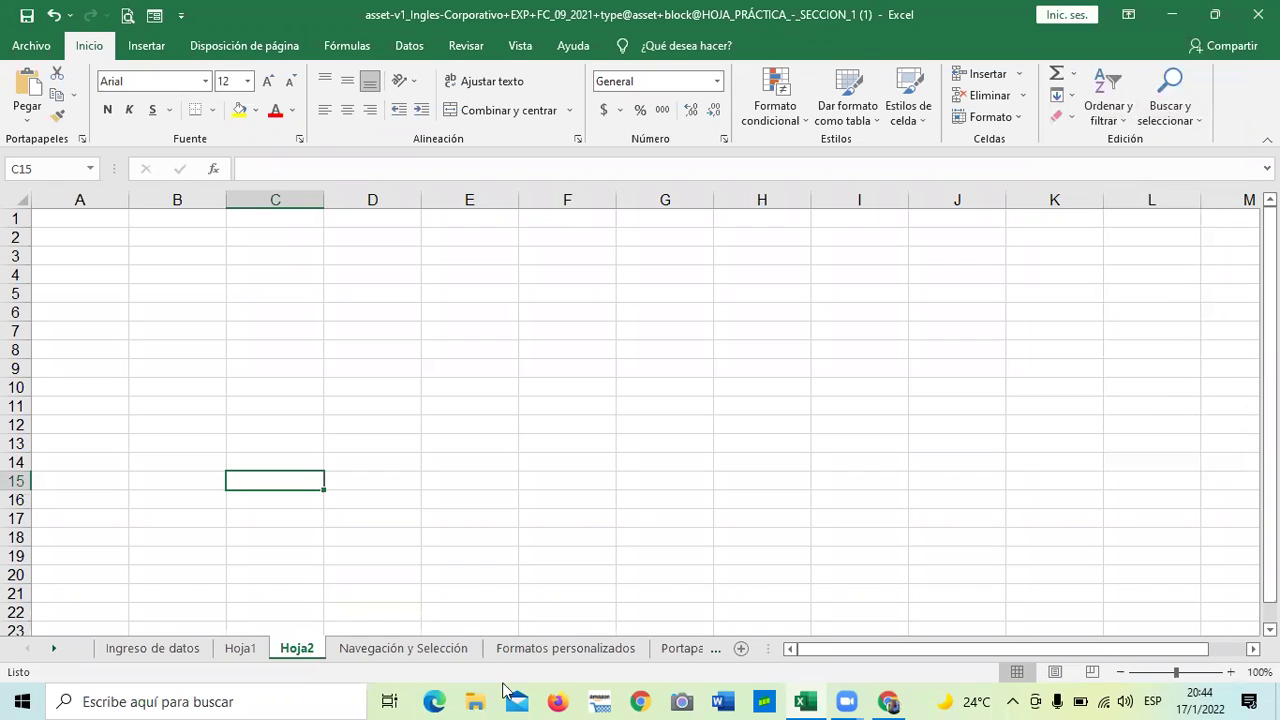
# - Start renaming the Hoja2 sheet, clear its name and try to confirm it blank
pyautogui.rightClick(313, 655)
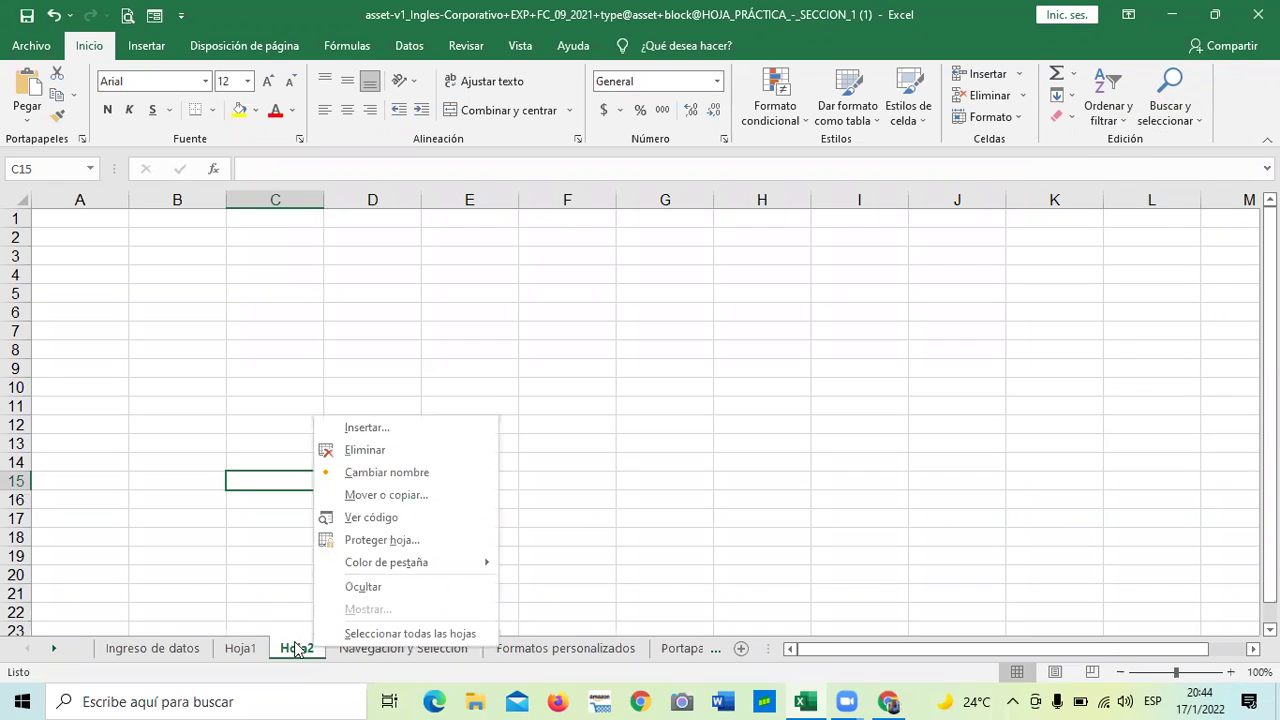
pyautogui.click(303, 652)
pyautogui.doubleClick(303, 652)
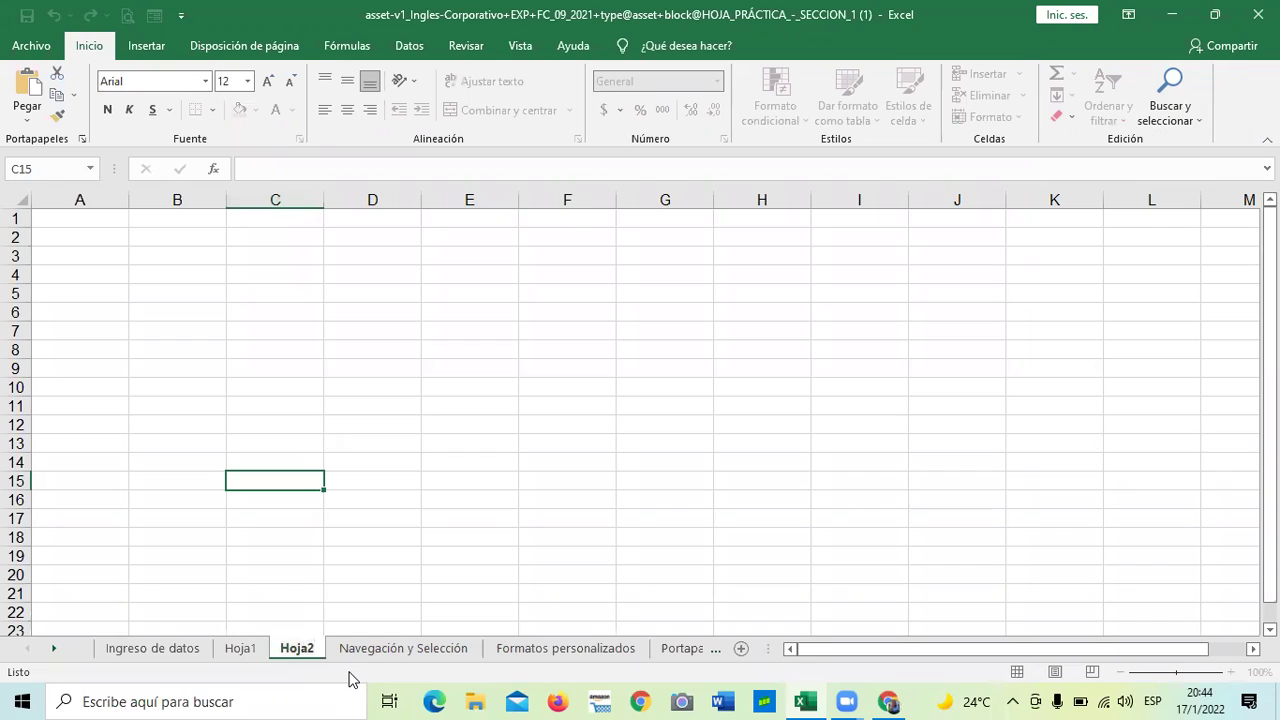
pyautogui.press('BackSpace')
pyautogui.press('BackSpace')
pyautogui.press('BackSpace')
pyautogui.press('BackSpace')
pyautogui.press('BackSpace')
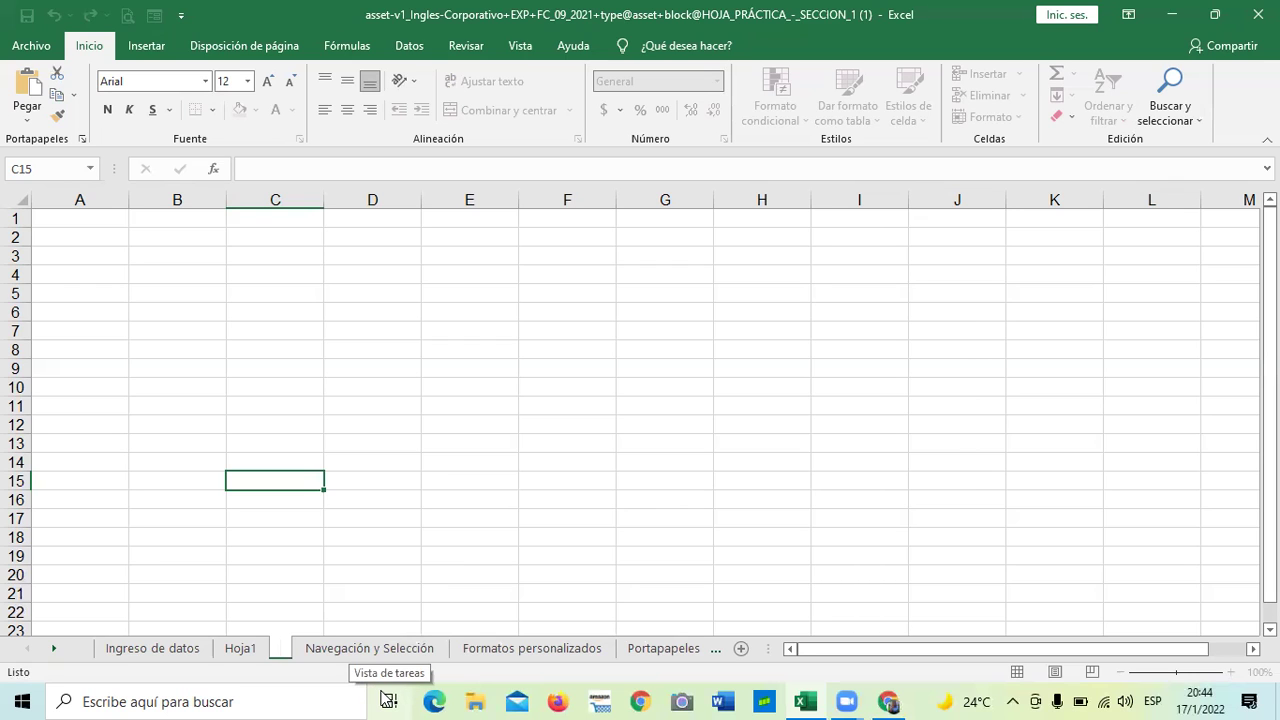
pyautogui.press('Return')
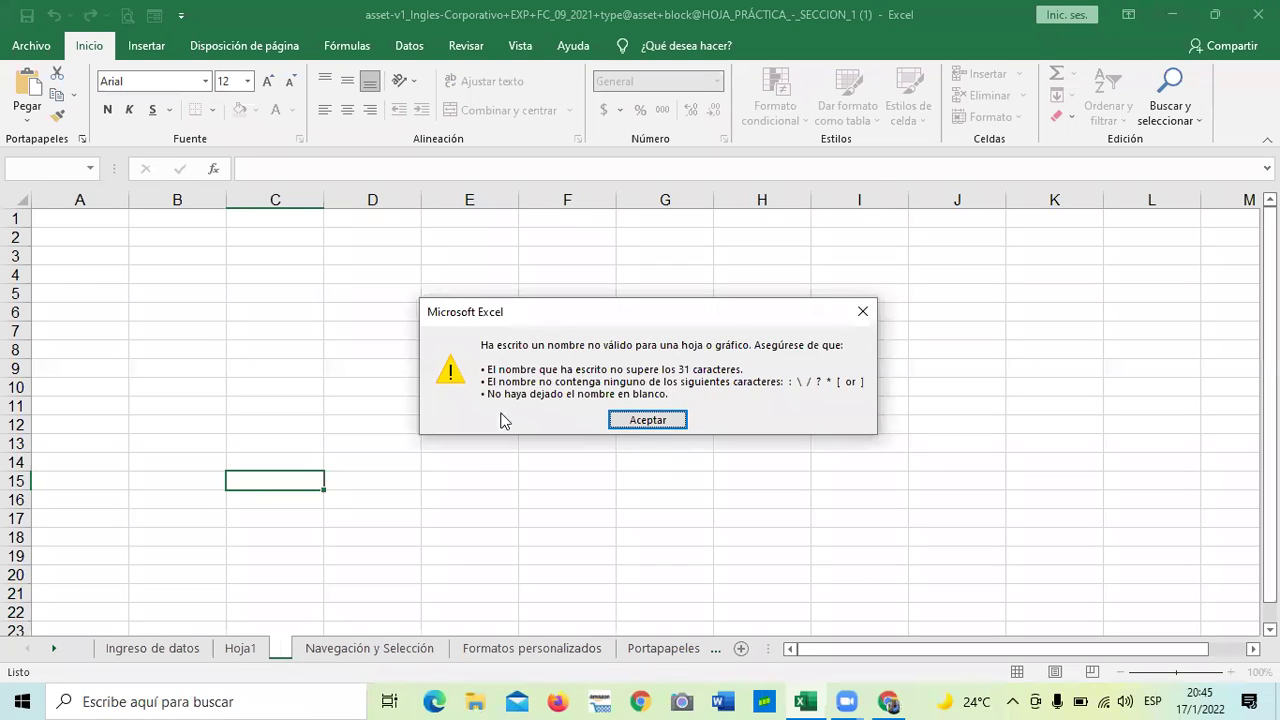
pyautogui.click(648, 420)
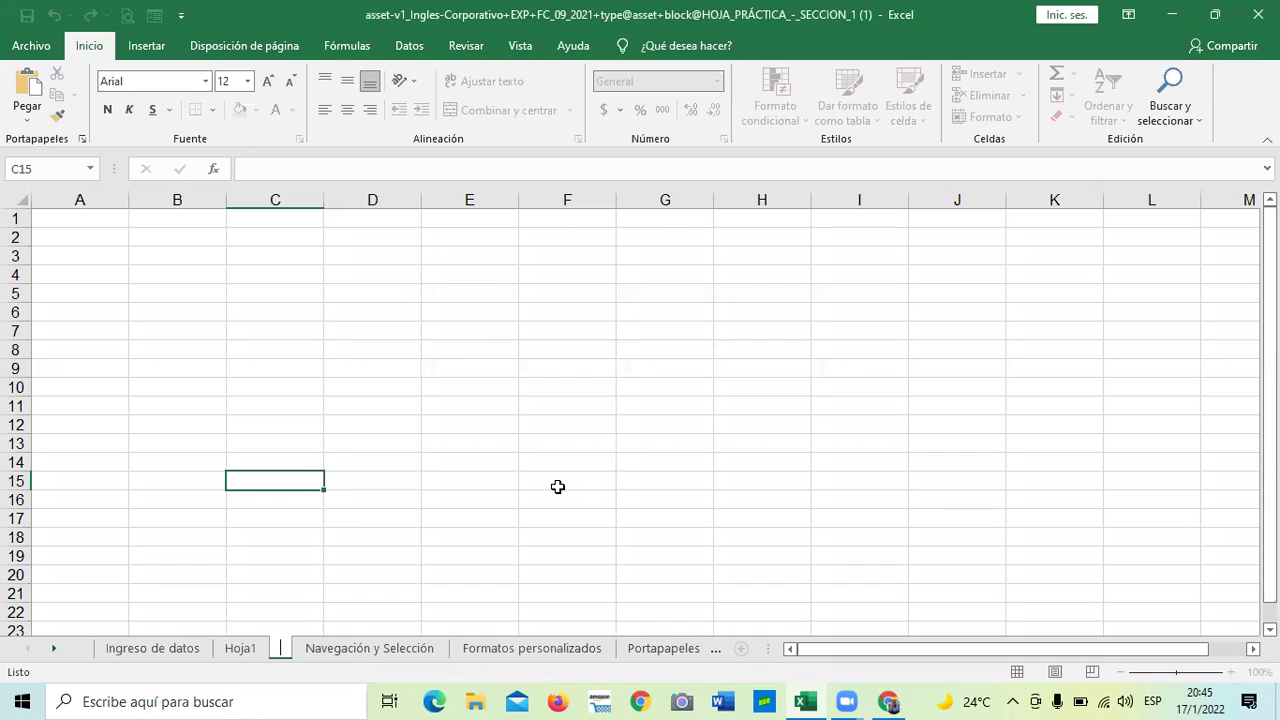
# - Enter a person's first name as the new name of the sheet after Hoja1
pyautogui.write('Eliza')
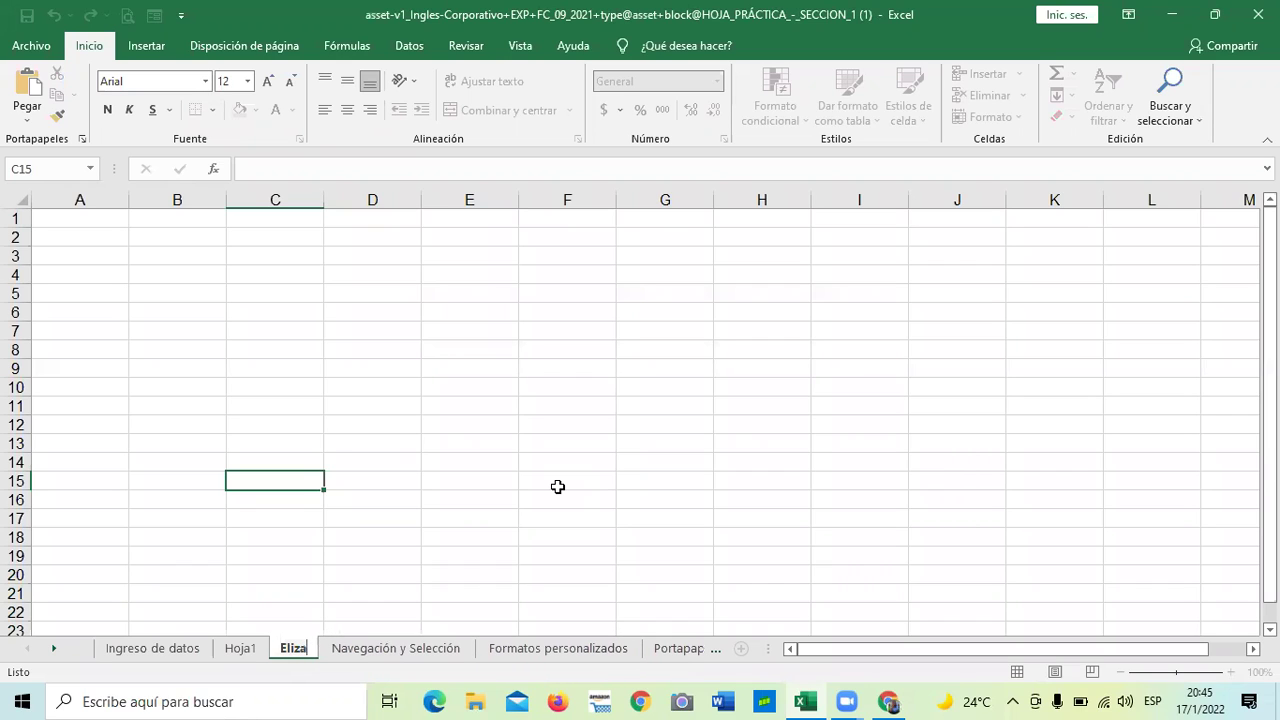
pyautogui.press('Return')
pyautogui.click(428, 457)
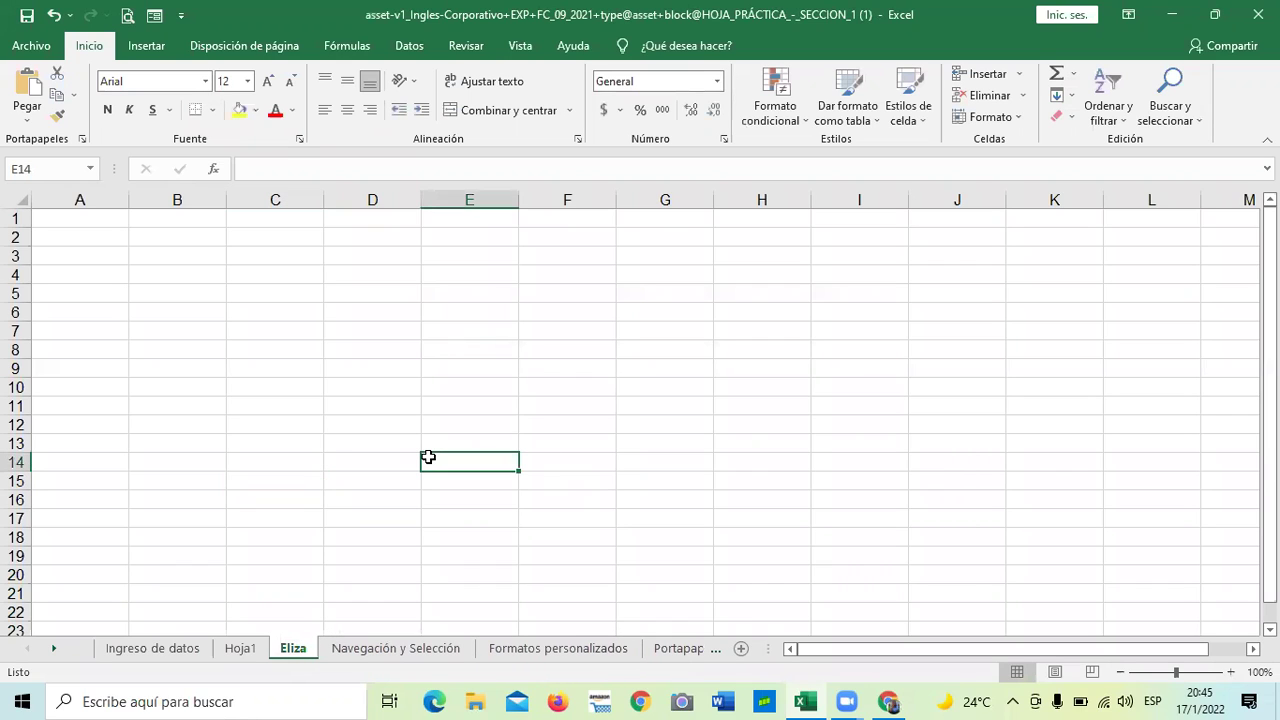
pyautogui.click(286, 522)
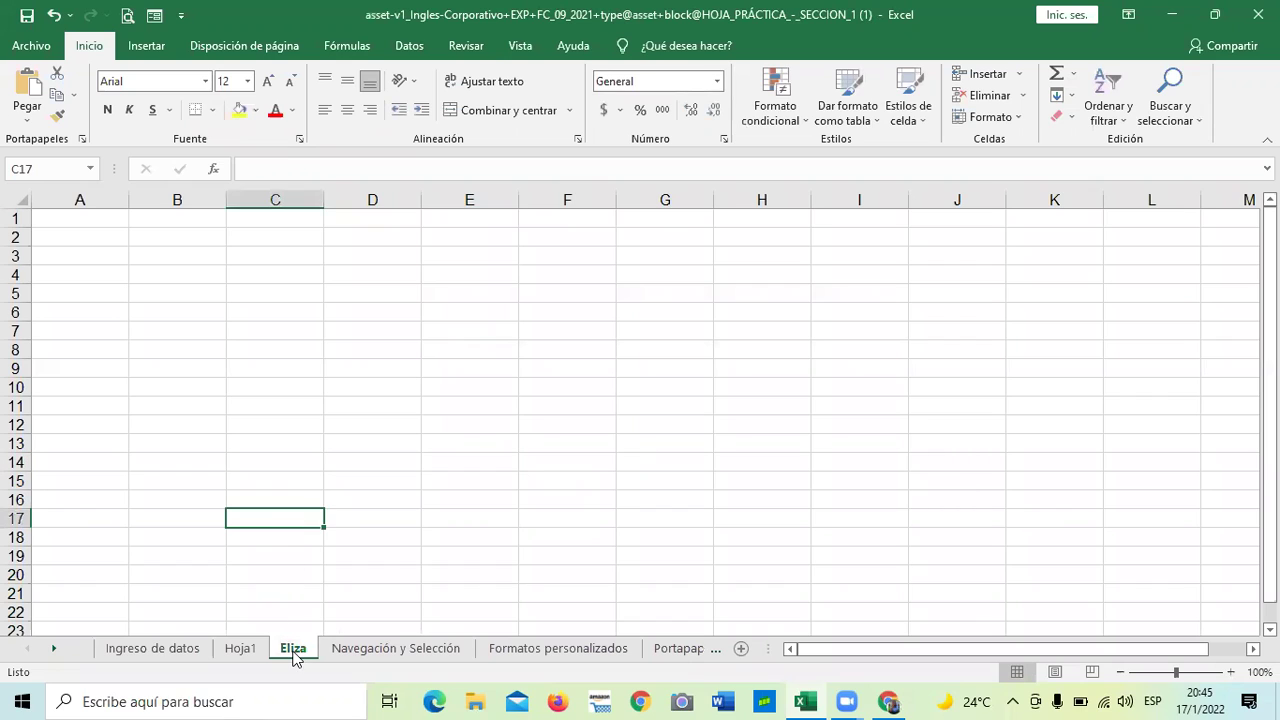
# - Set the renamed sheet's tab colour to the theme green and check it from the Navegación y Selección sheet
pyautogui.rightClick(294, 650)
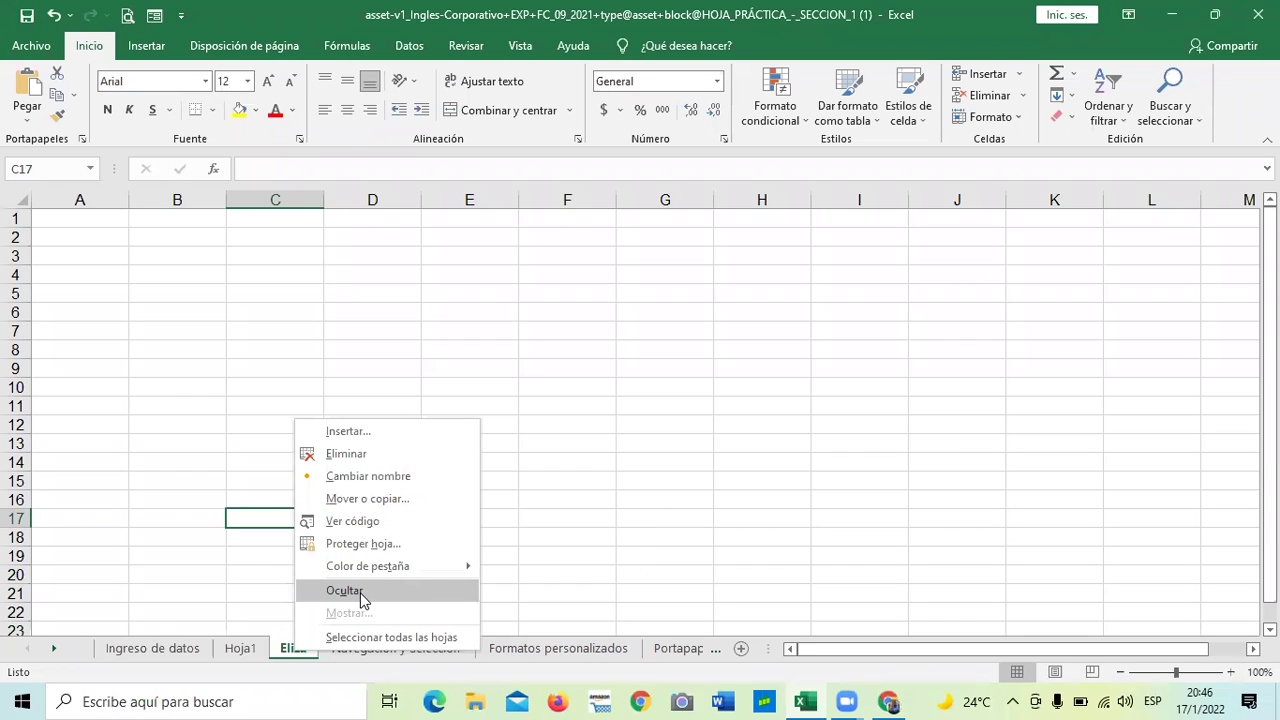
pyautogui.moveTo(420, 568)
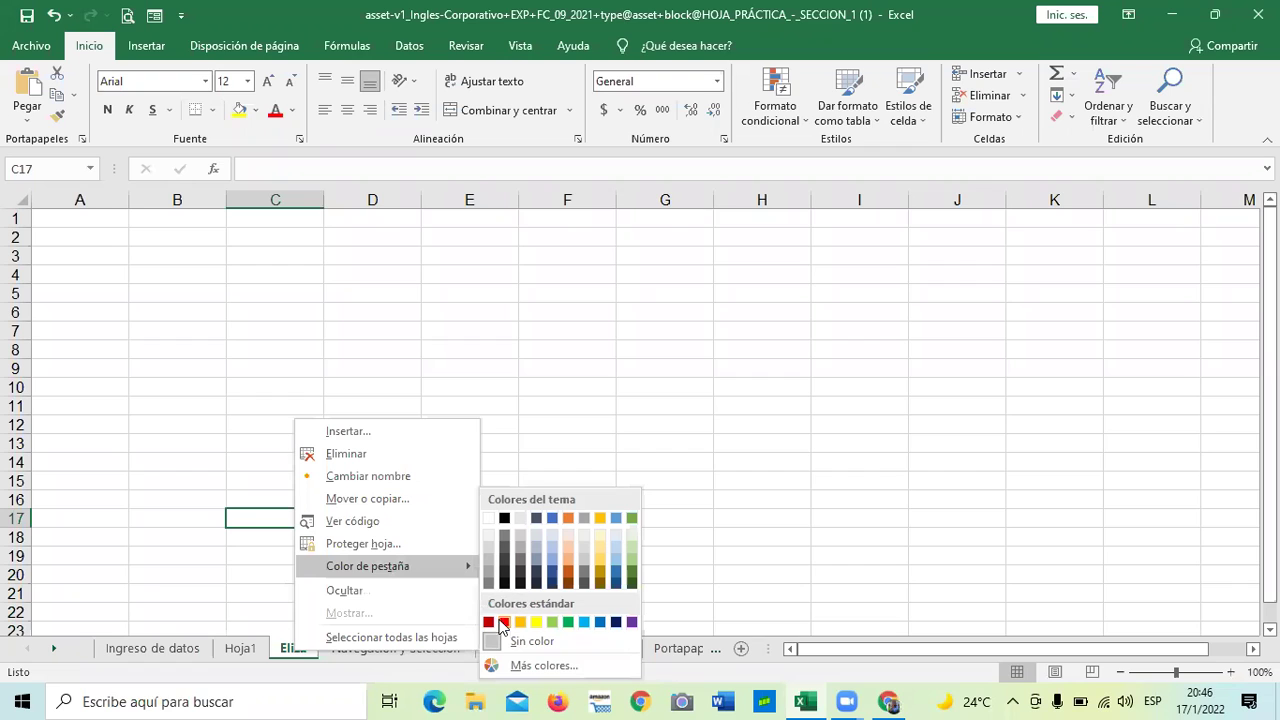
pyautogui.click(632, 519)
pyautogui.click(608, 480)
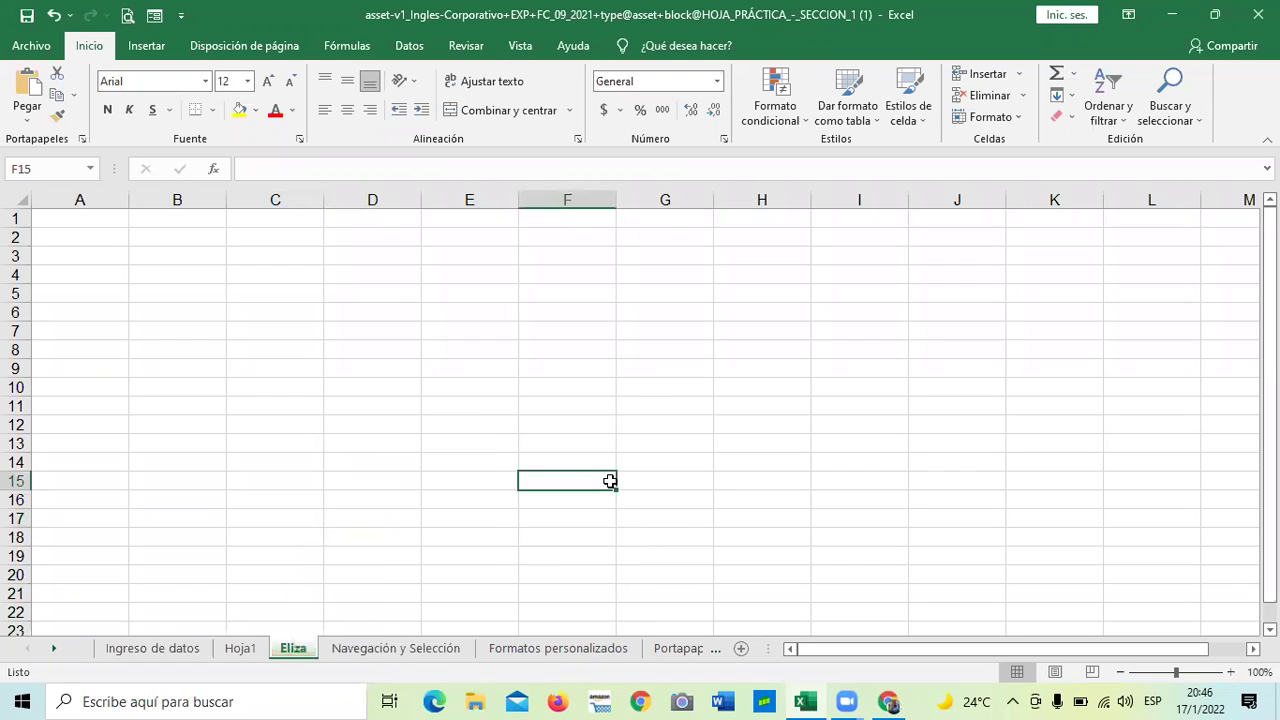
pyautogui.click(405, 651)
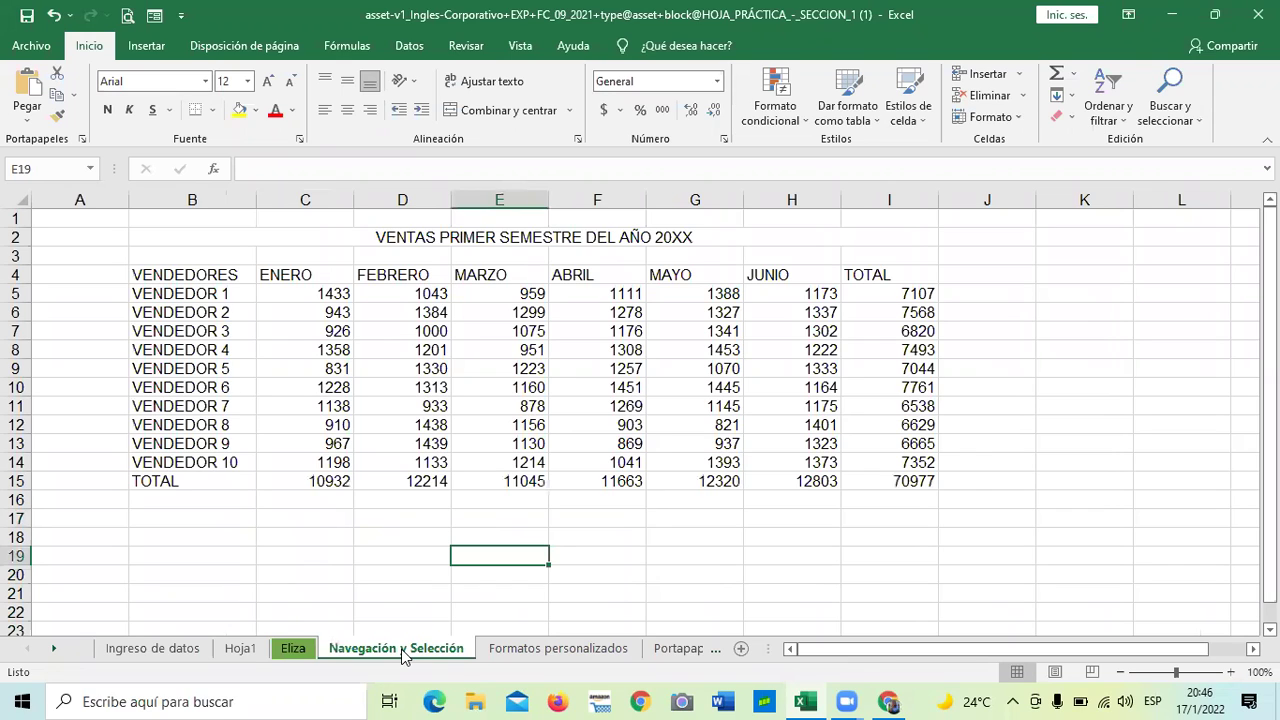
# - Hide the green-tabbed sheet and look through the remaining Portapapeles, Navegación y Selección and Hoja1 sheets
pyautogui.click(293, 649)
pyautogui.rightClick(293, 649)
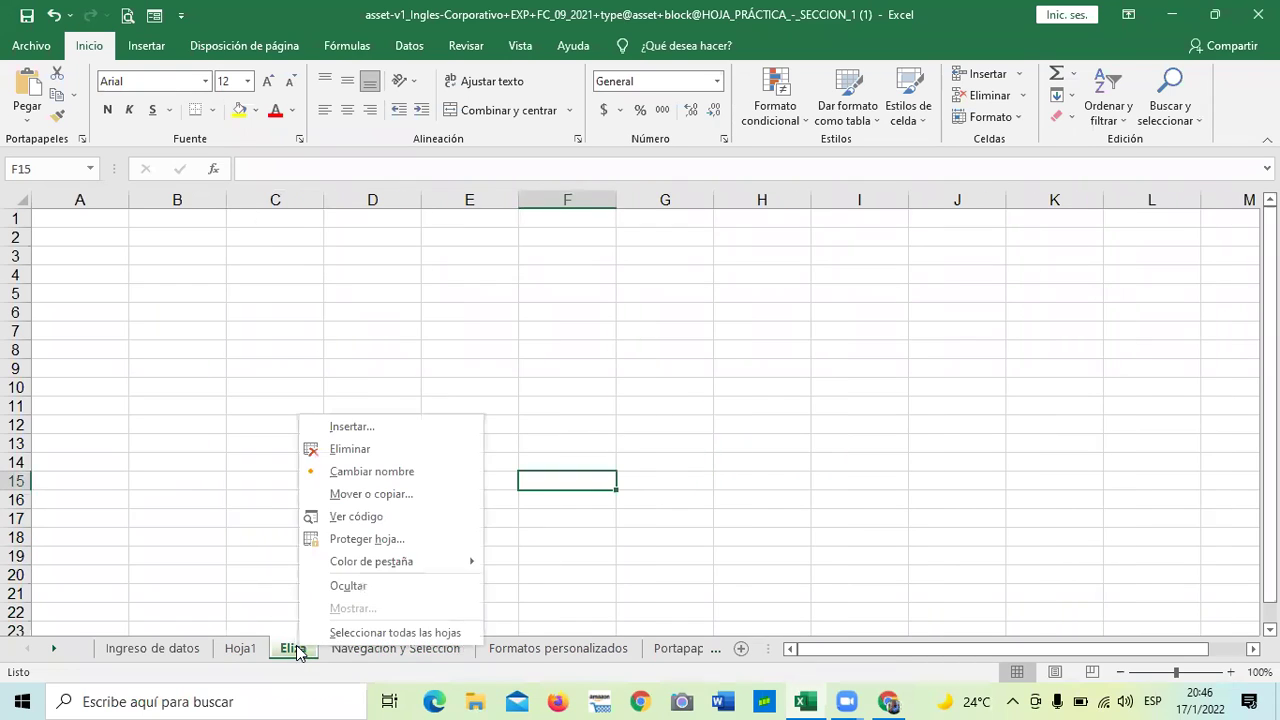
pyautogui.click(349, 584)
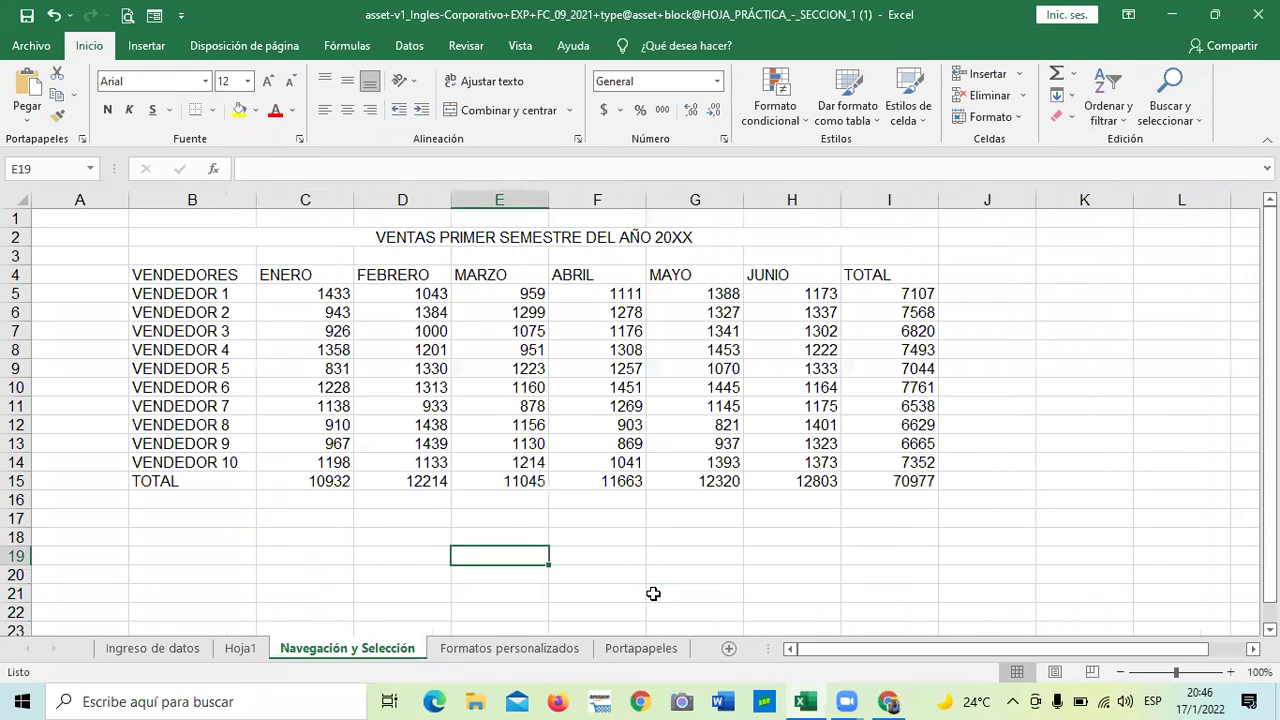
pyautogui.click(650, 652)
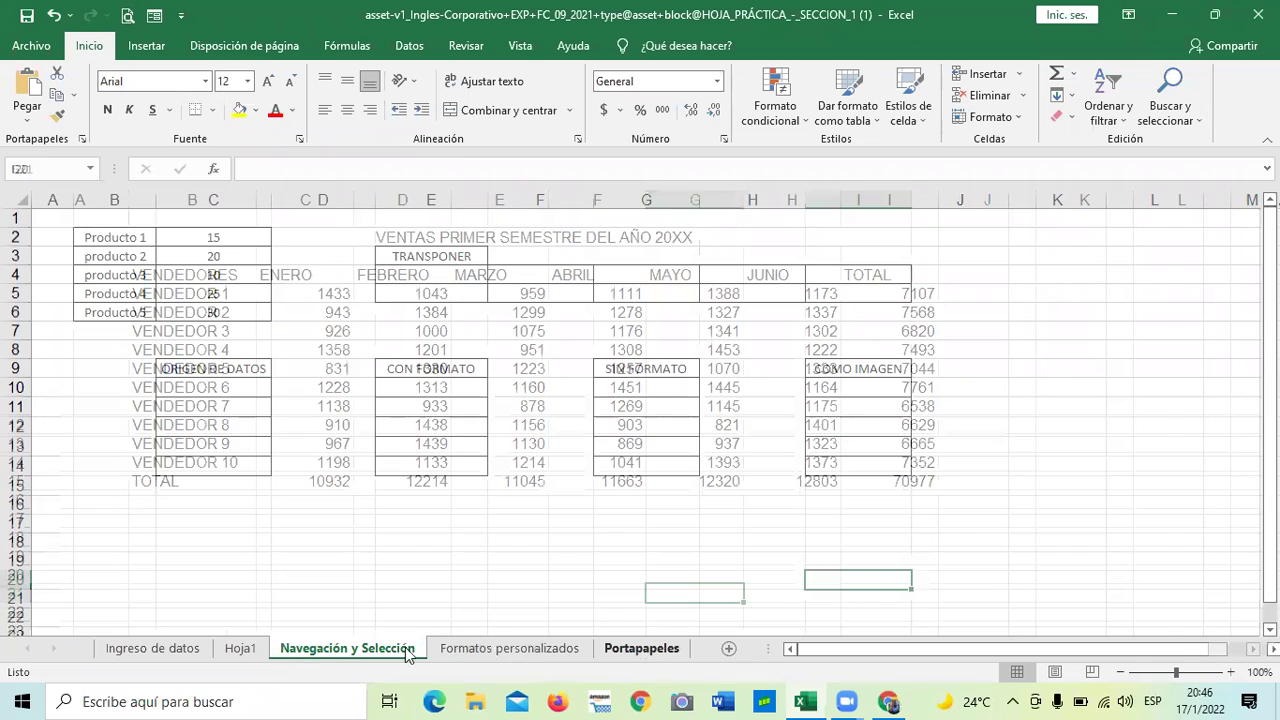
pyautogui.click(345, 650)
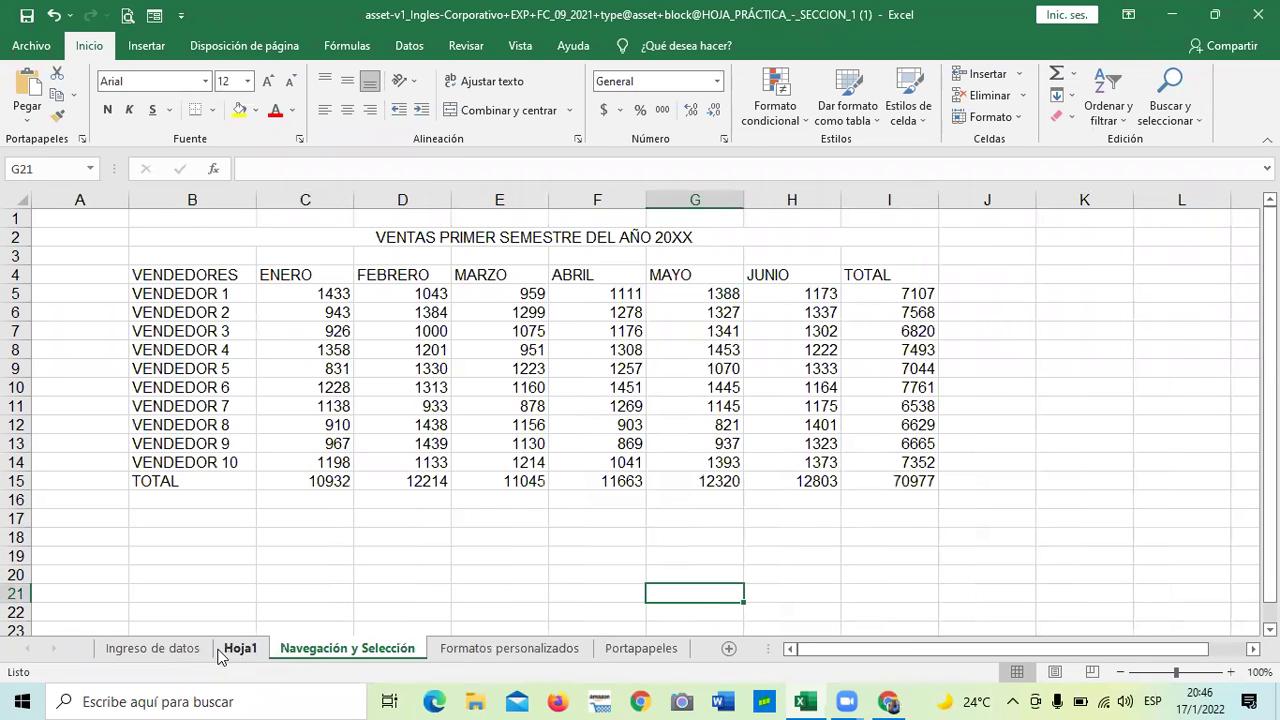
pyautogui.click(224, 650)
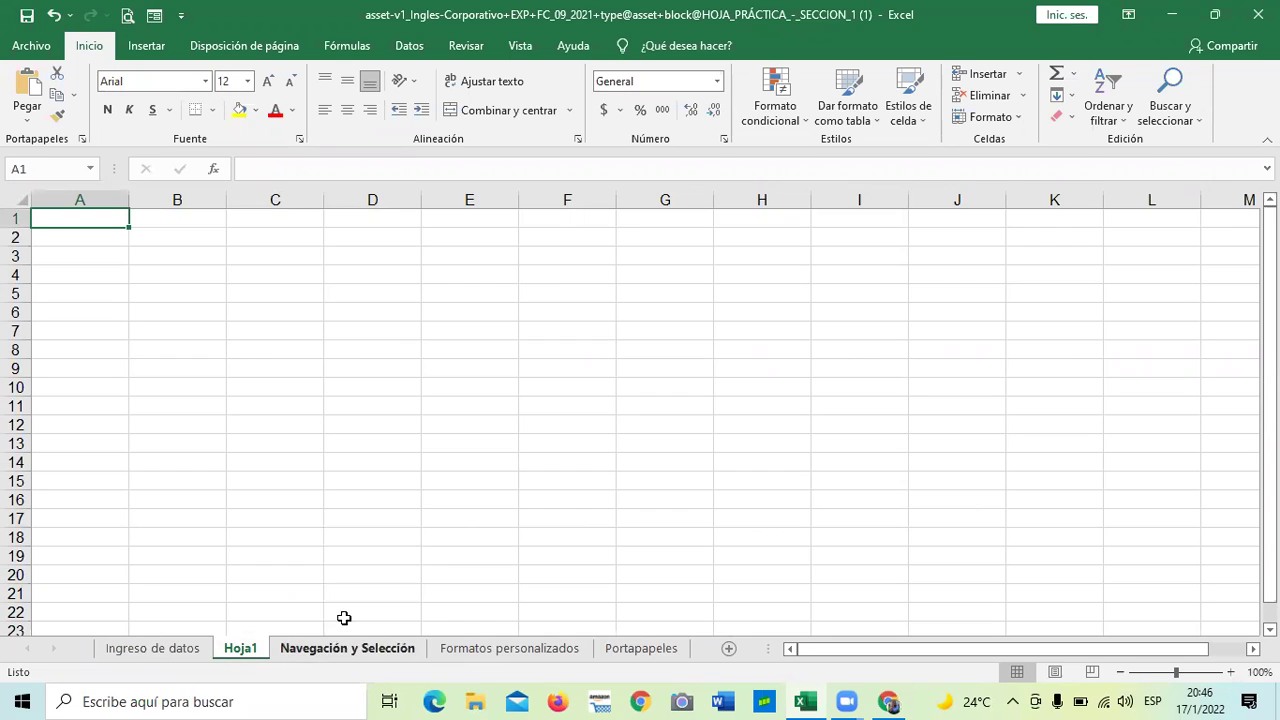
pyautogui.click(396, 539)
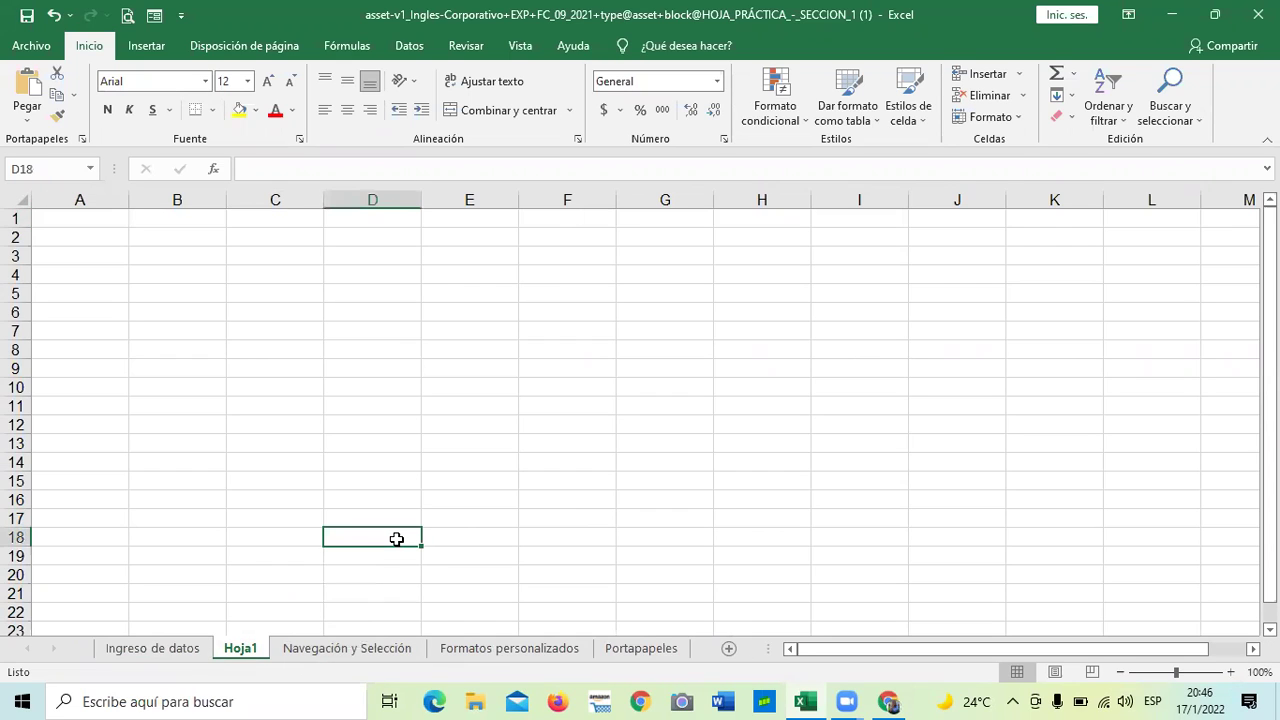
pyautogui.click(558, 383)
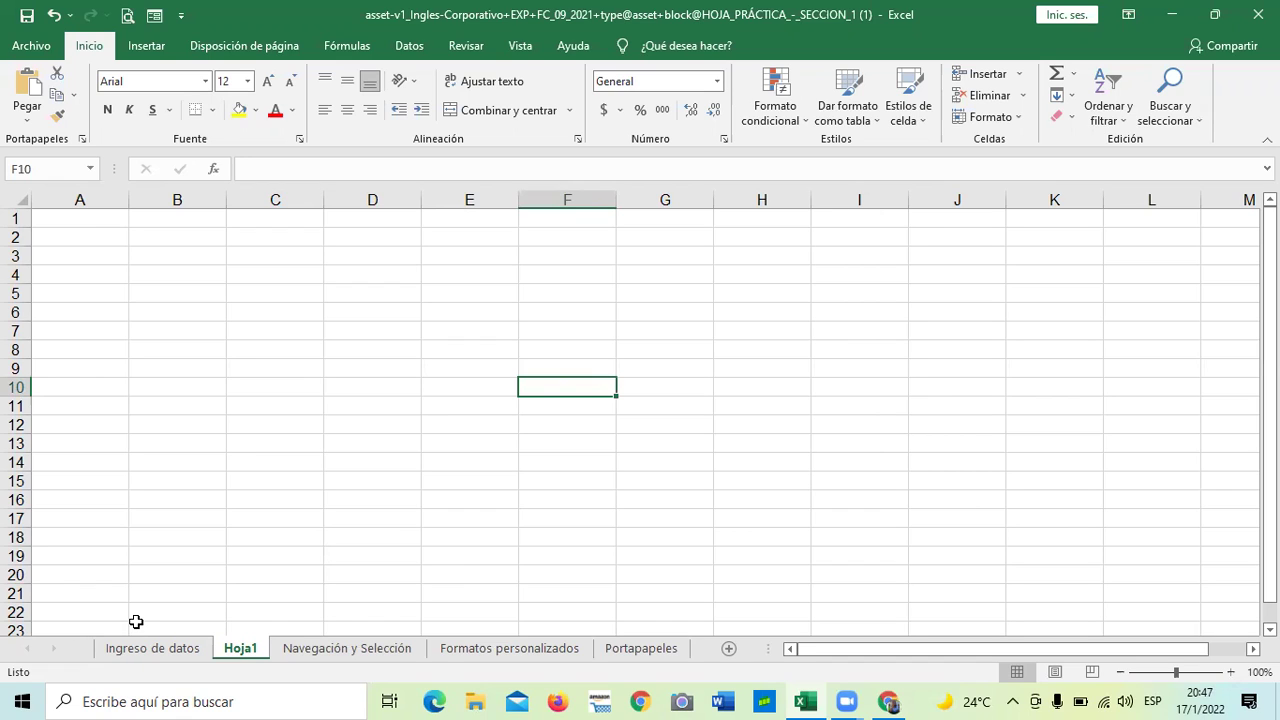
# - Unhide the hidden green-tabbed sheet and select a cell in it
pyautogui.click(343, 426)
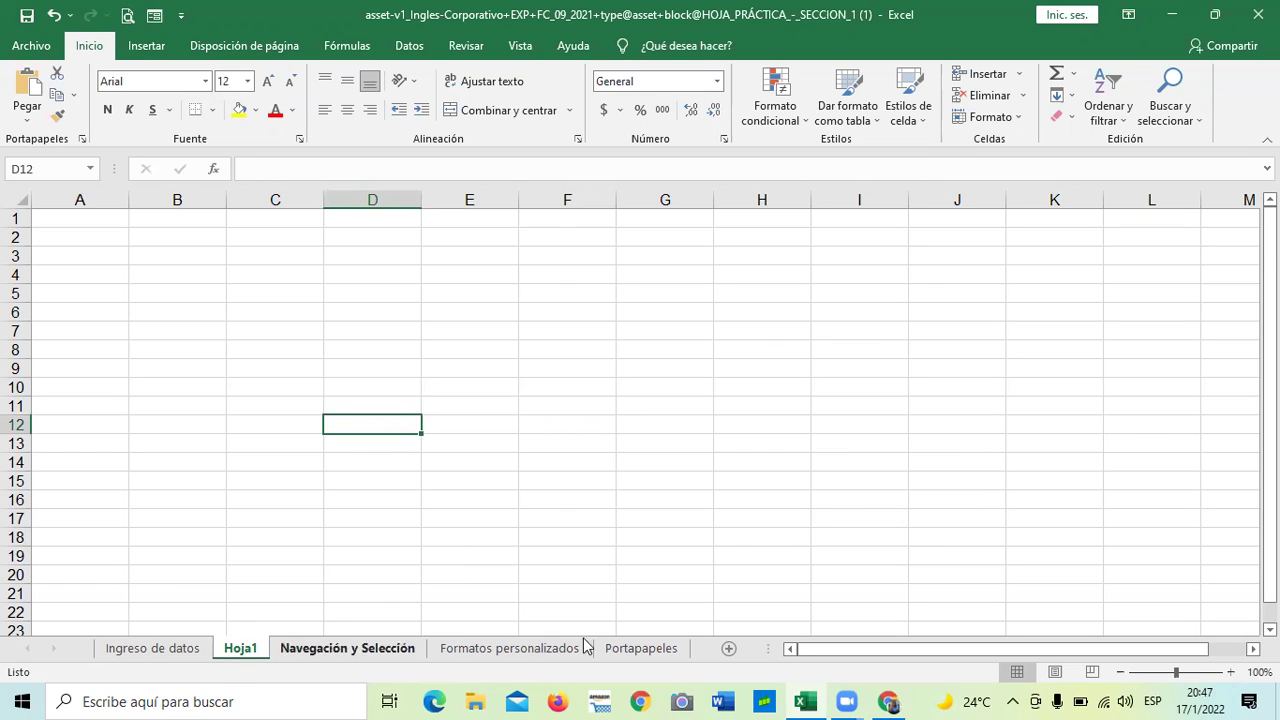
pyautogui.rightClick(401, 647)
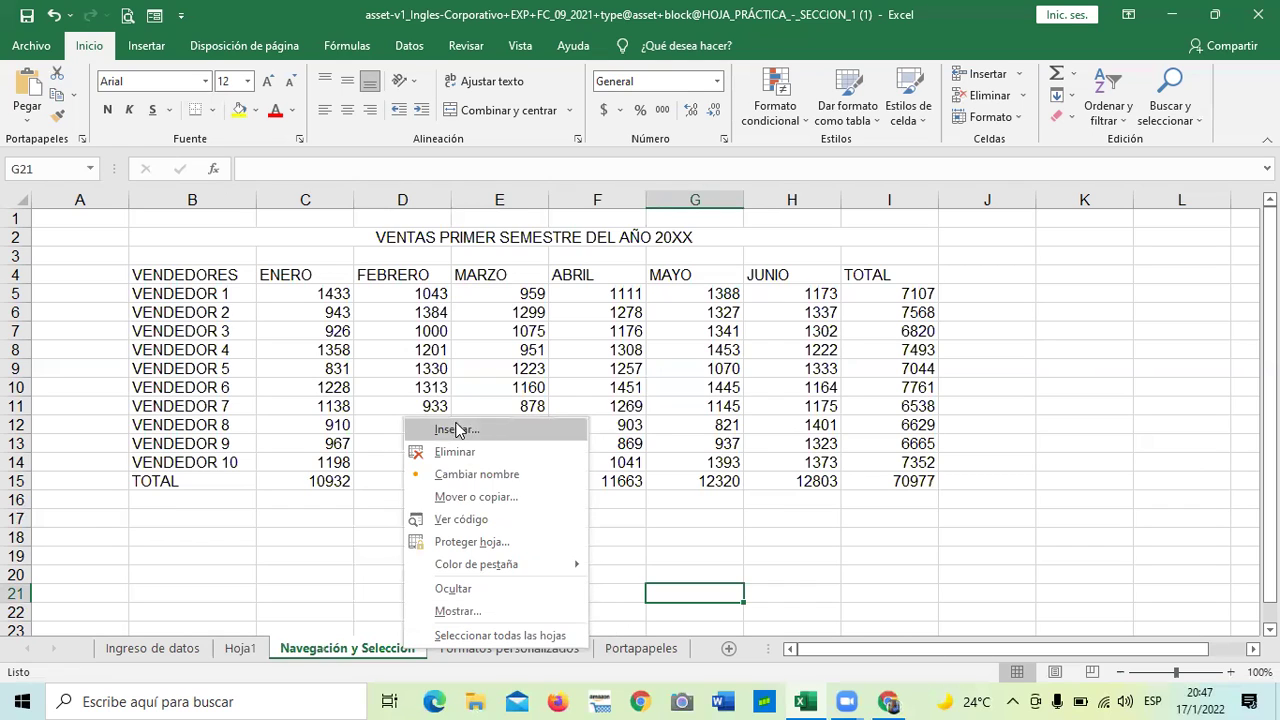
pyautogui.click(458, 613)
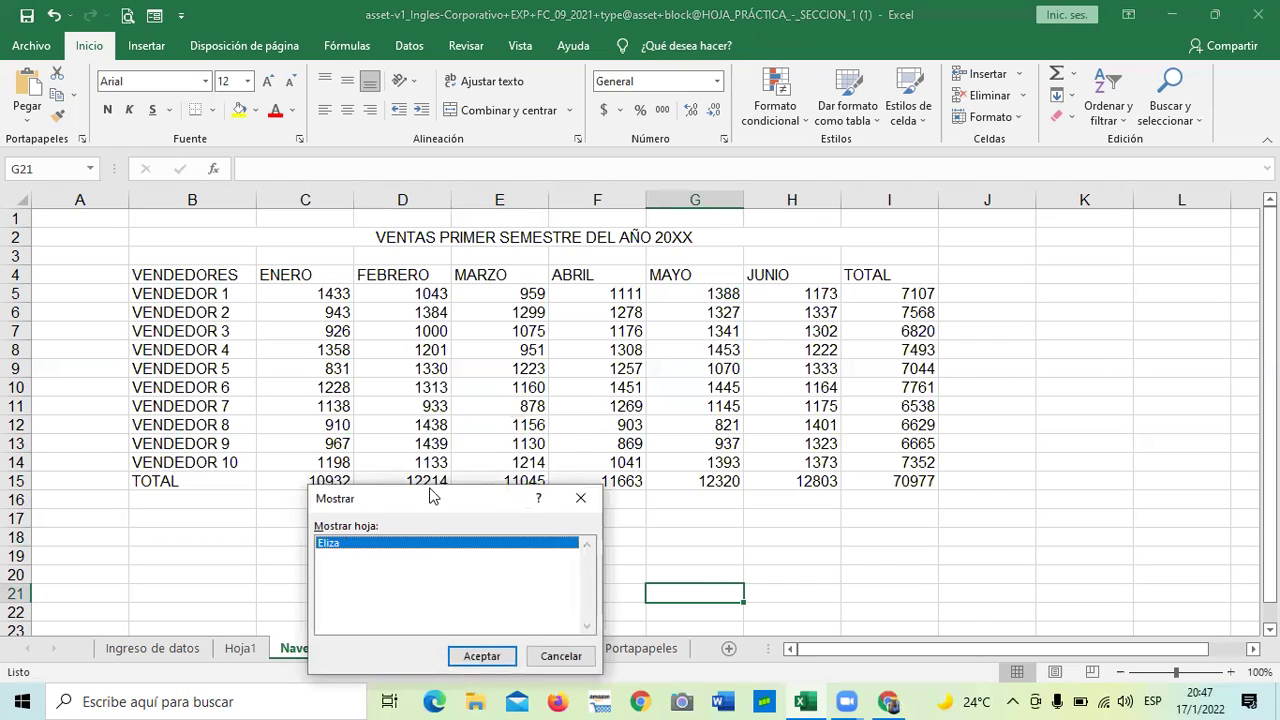
pyautogui.moveTo(432, 496); pyautogui.dragTo(420, 421)
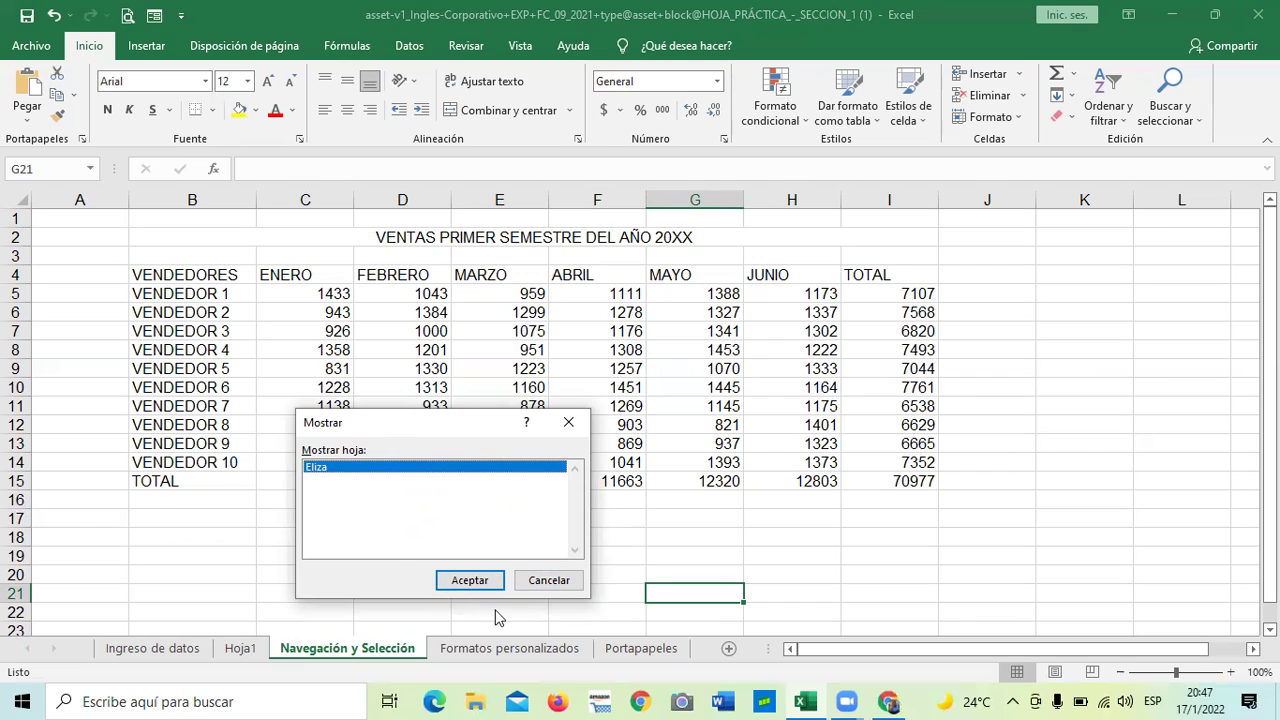
pyautogui.click(477, 583)
pyautogui.click(430, 540)
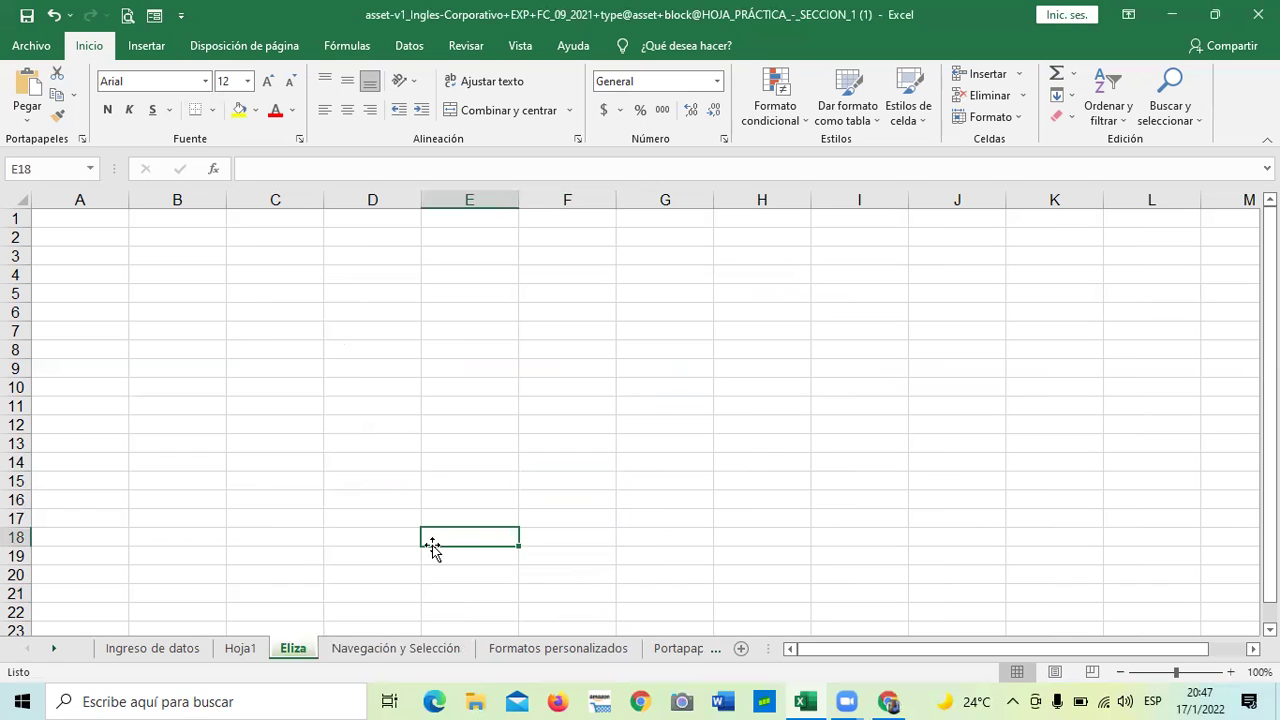
# - Check the neighbouring sheets and delete the empty Hoja1 sheet from the workbook
pyautogui.click(377, 650)
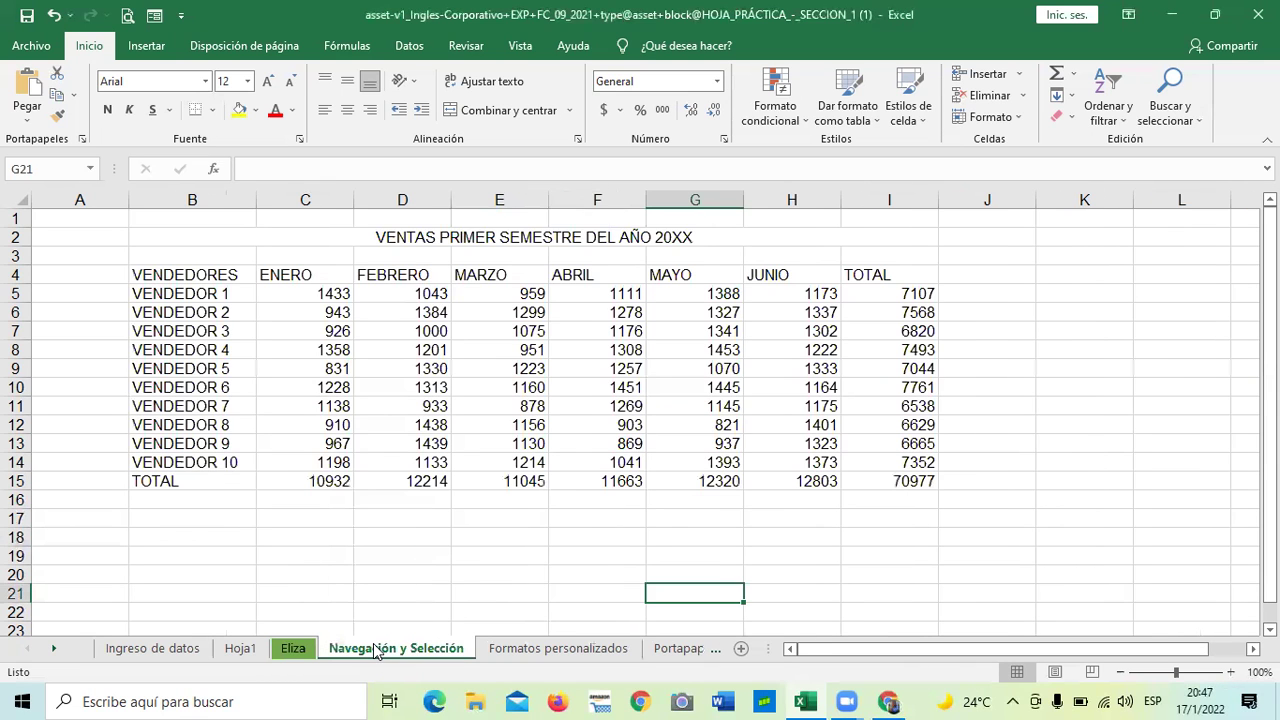
pyautogui.click(522, 651)
pyautogui.click(238, 651)
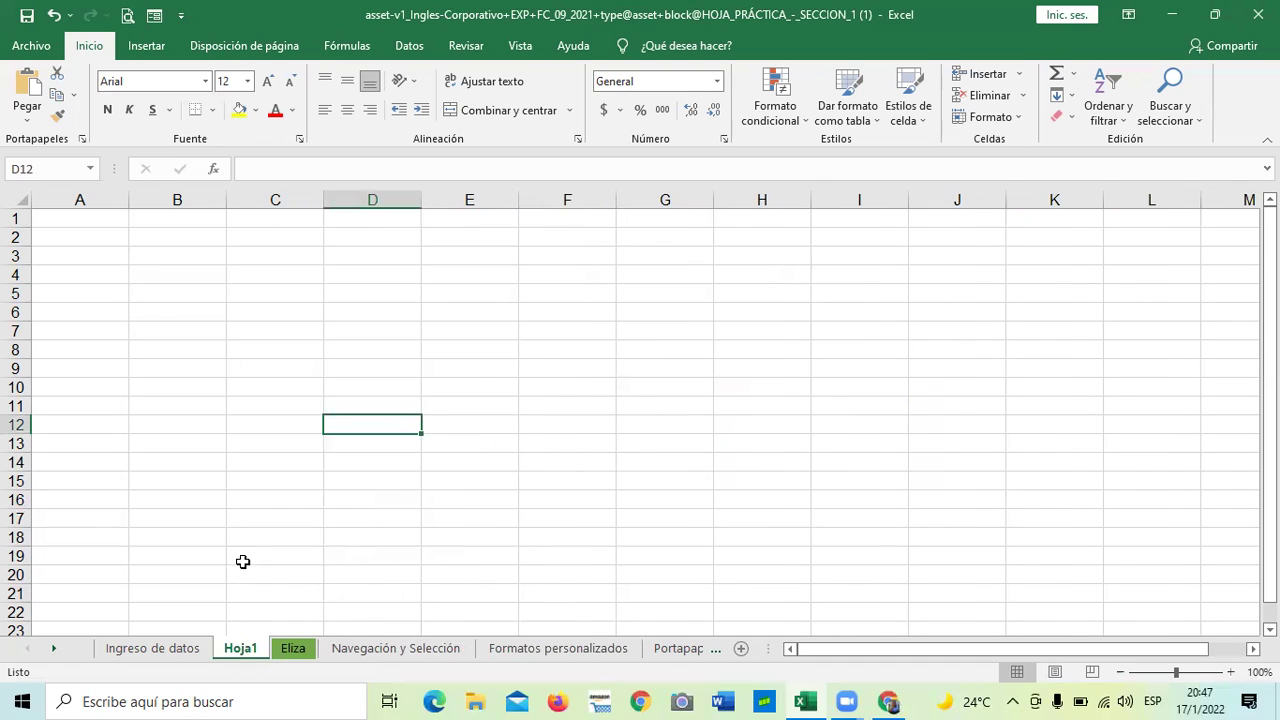
pyautogui.click(243, 542)
pyautogui.rightClick(241, 652)
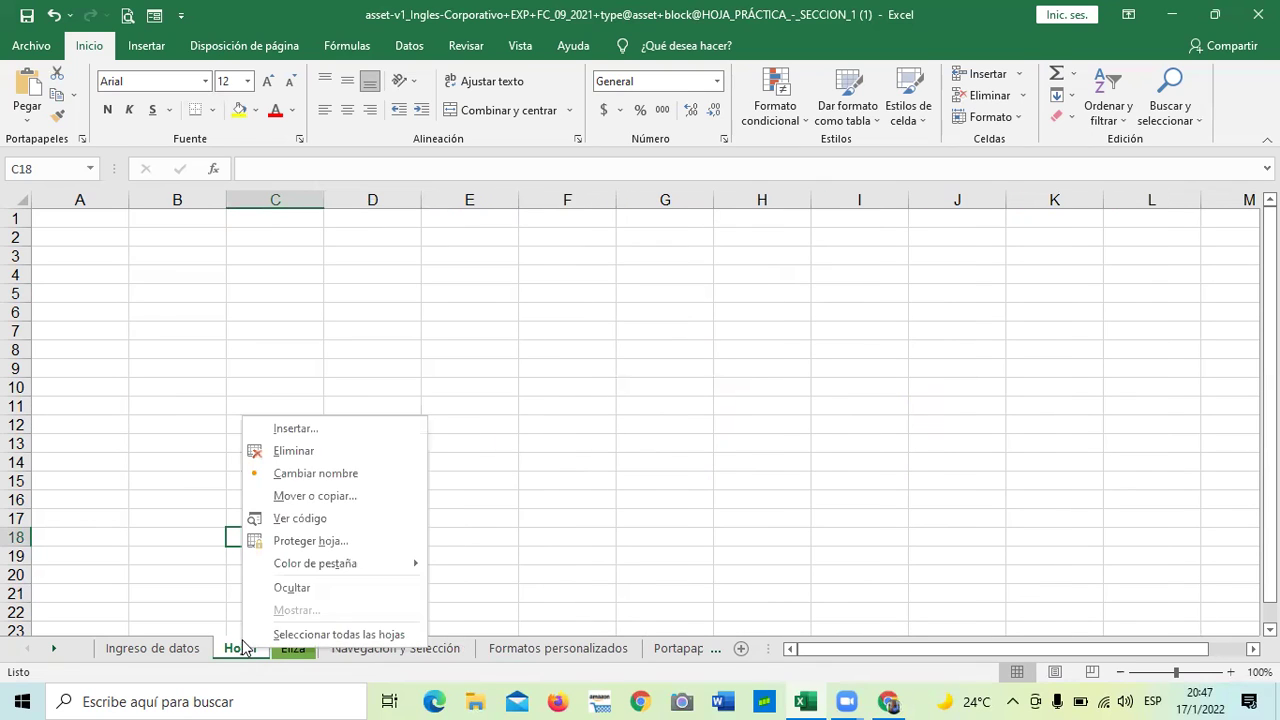
pyautogui.click(347, 454)
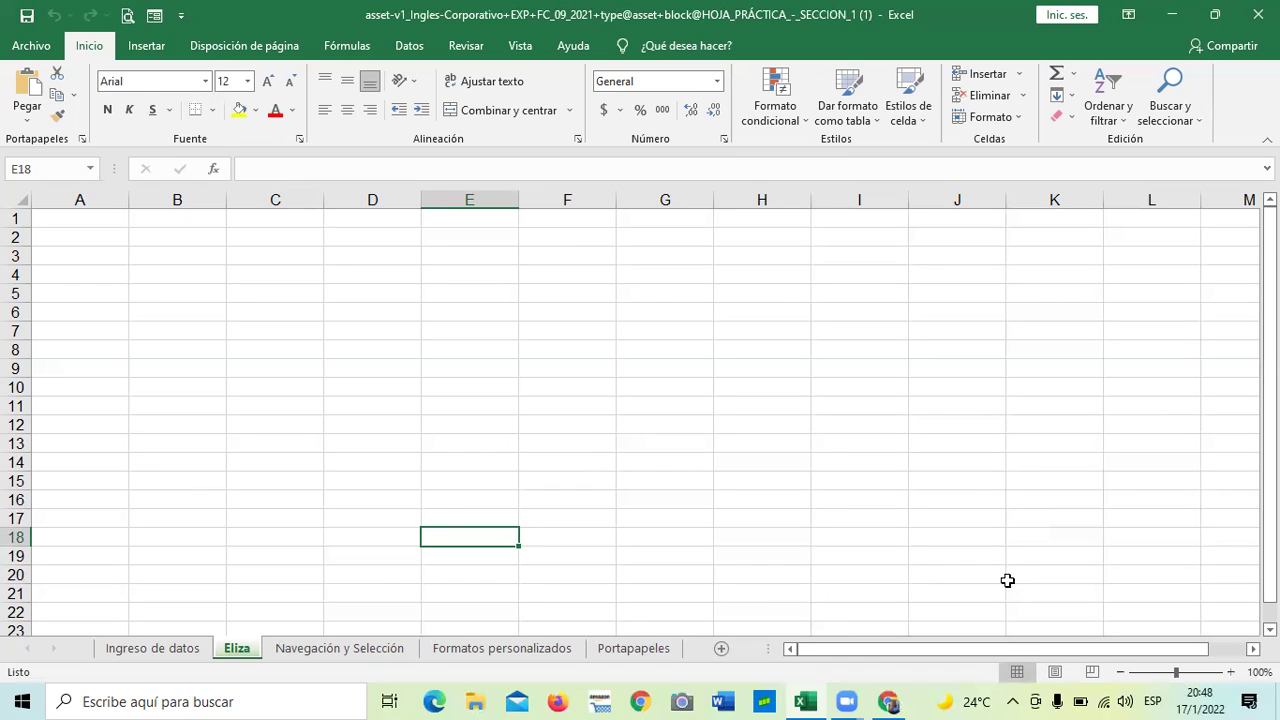
# - Show the green-tabbed sheet in page layout view and examine its page limits, header areas and footer areas
pyautogui.click(1053, 672)
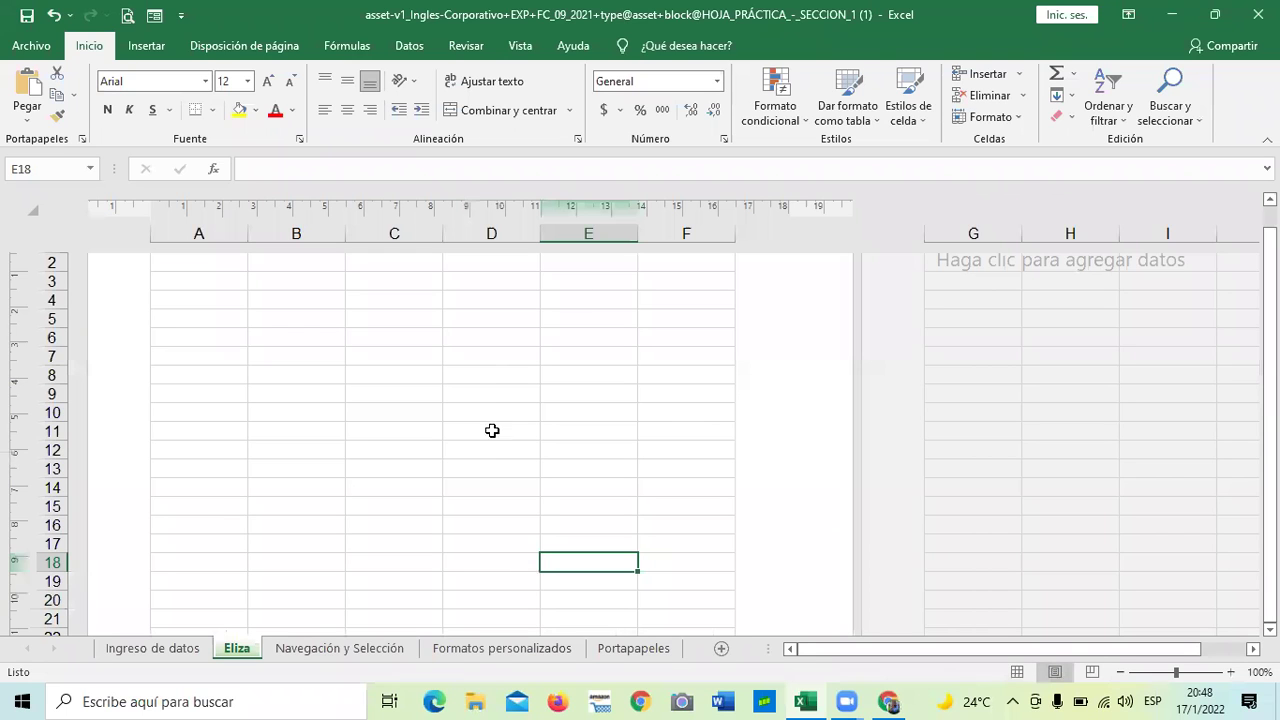
pyautogui.scroll(-5, 497, 412)
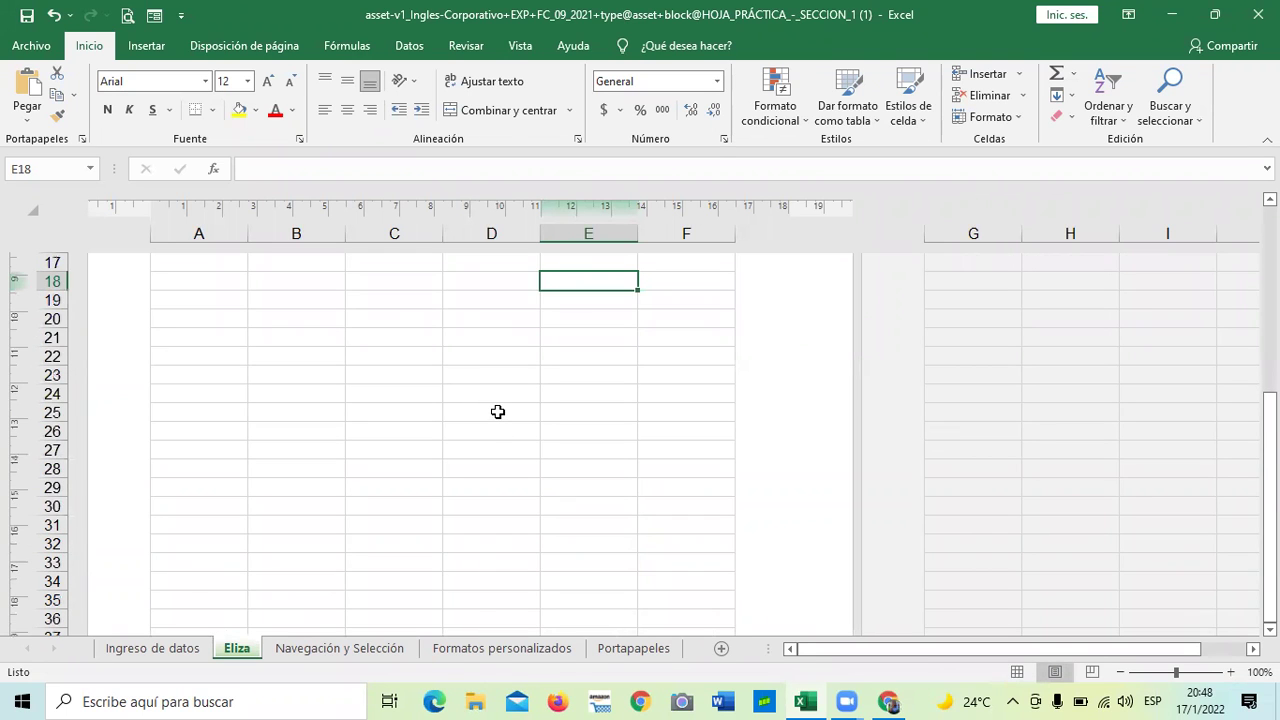
pyautogui.scroll(-9, 497, 412)
pyautogui.scroll(1, 497, 412)
pyautogui.scroll(13, 497, 412)
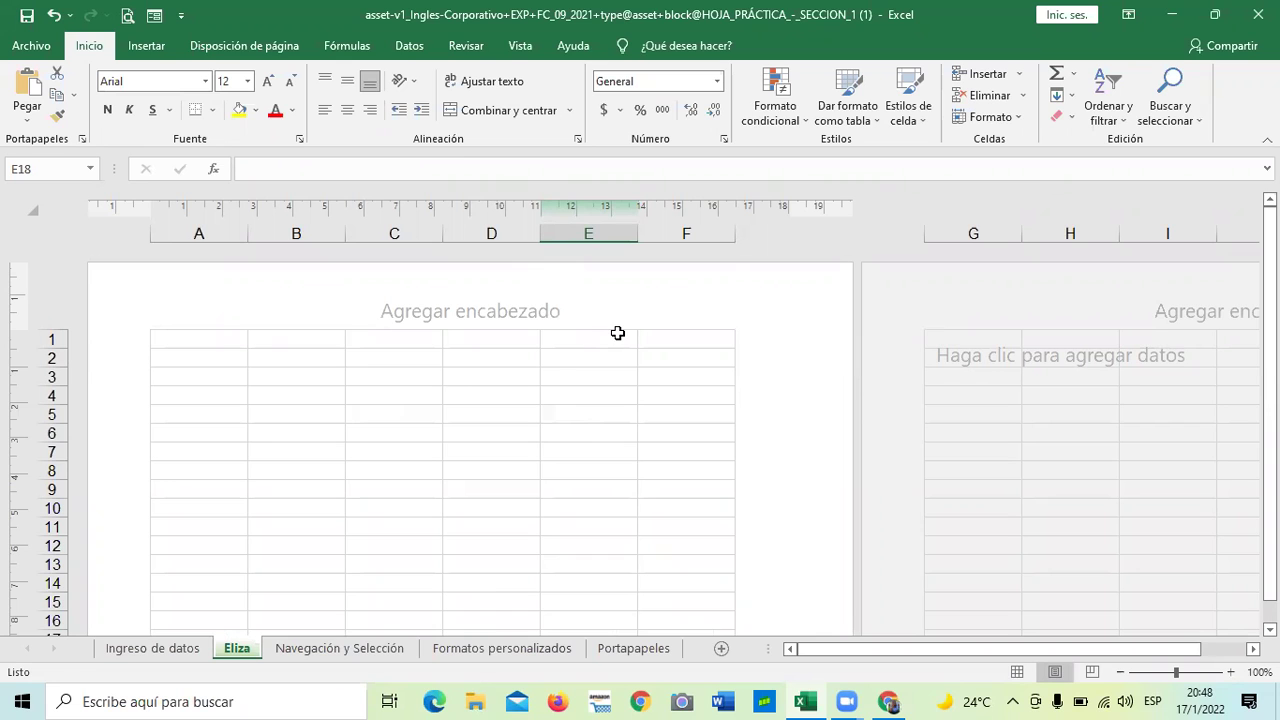
pyautogui.scroll(-7, 540, 363)
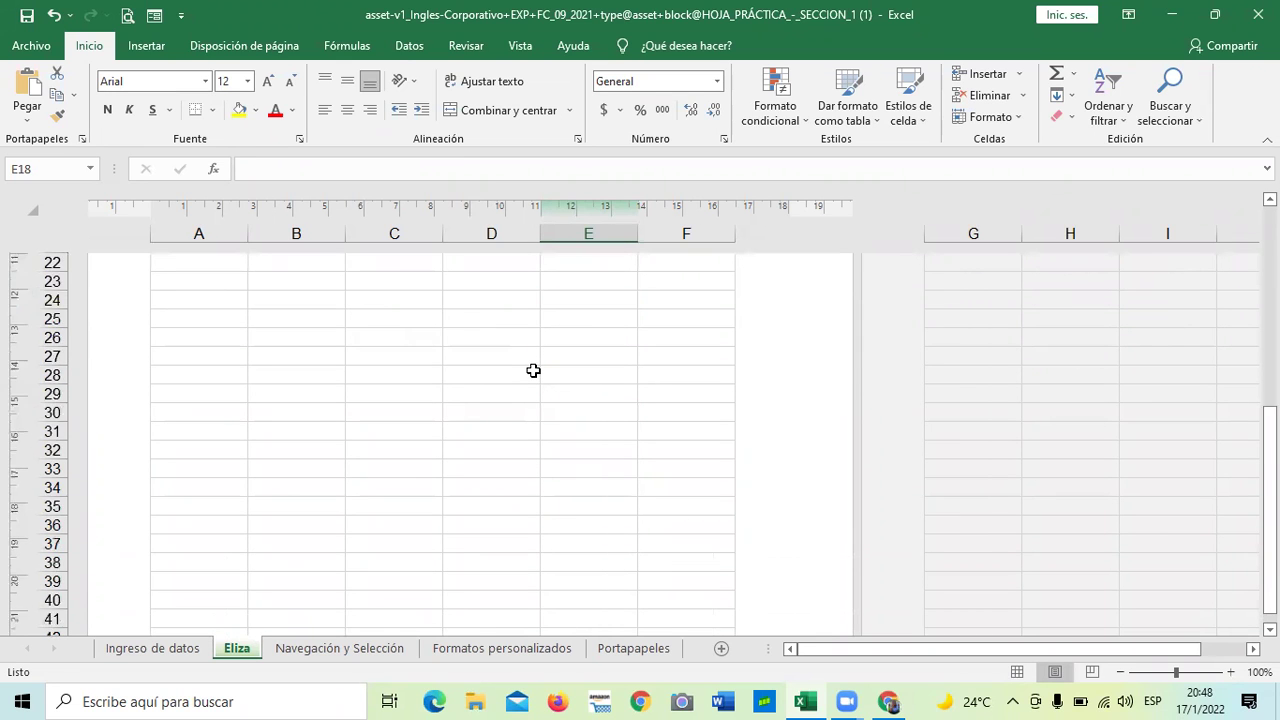
pyautogui.scroll(-9, 533, 371)
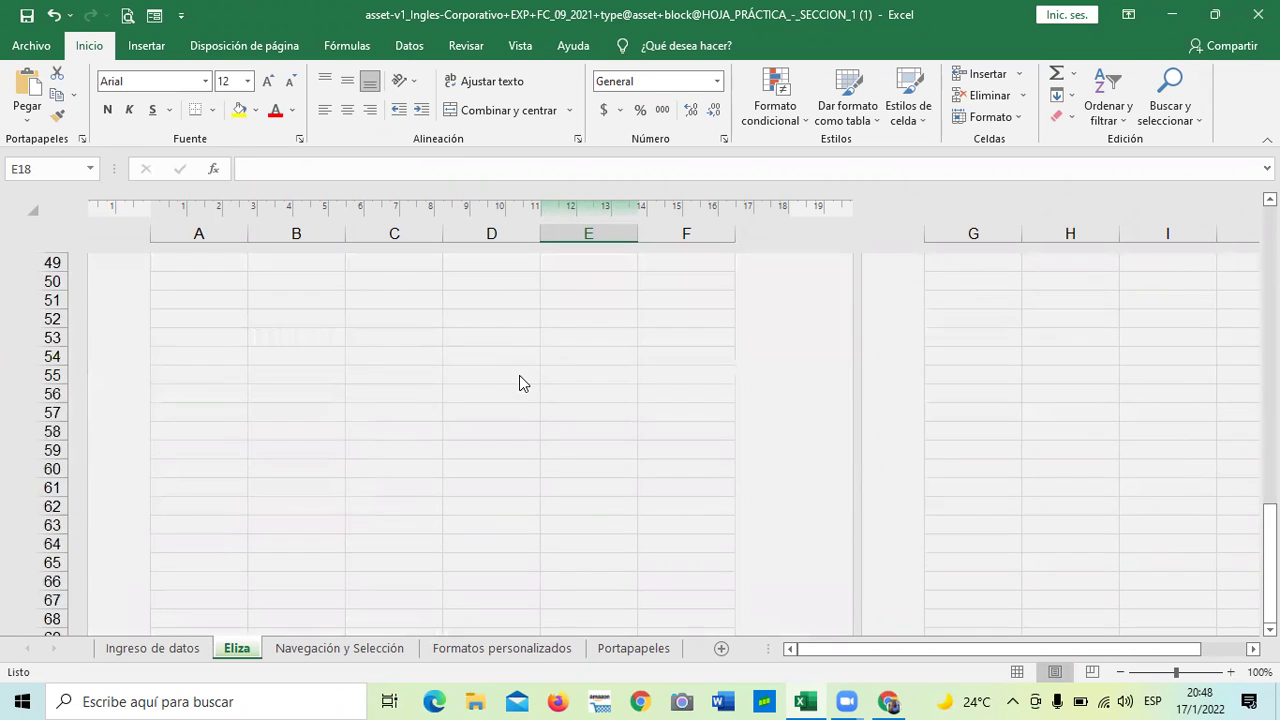
pyautogui.scroll(16, 519, 375)
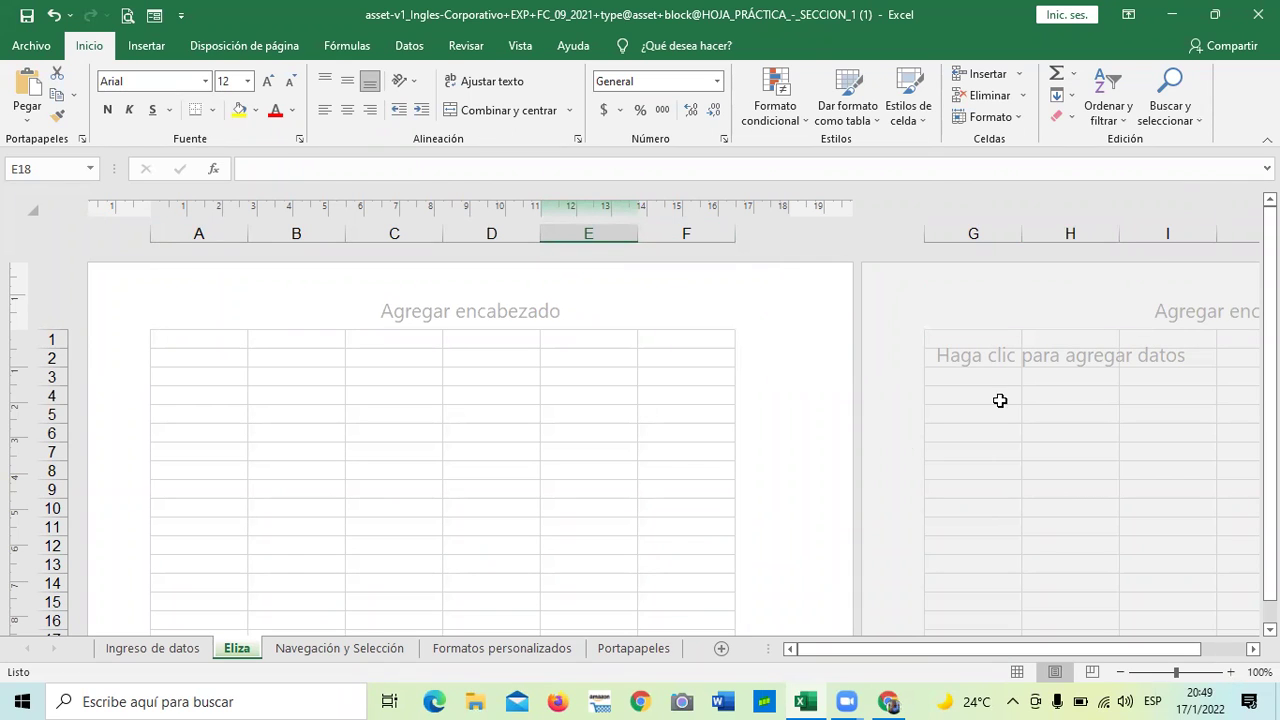
pyautogui.scroll(-5, 556, 449)
pyautogui.scroll(-7, 556, 449)
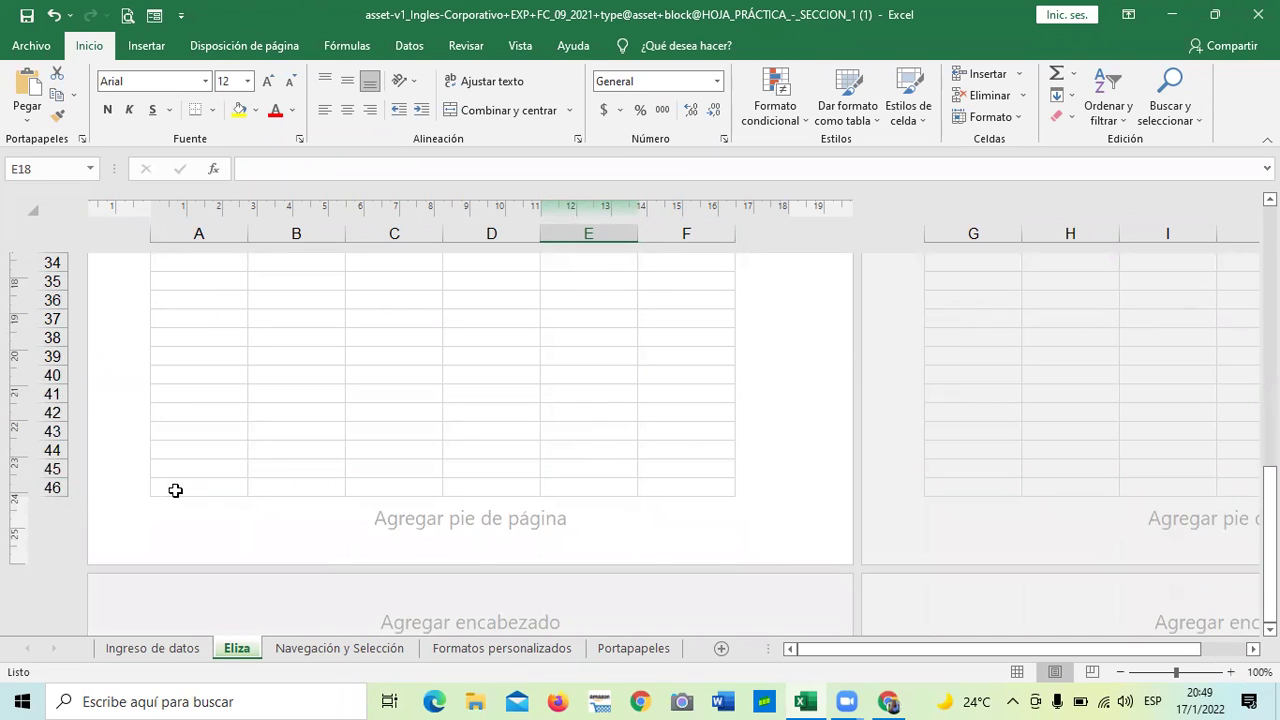
pyautogui.scroll(-2, 430, 427)
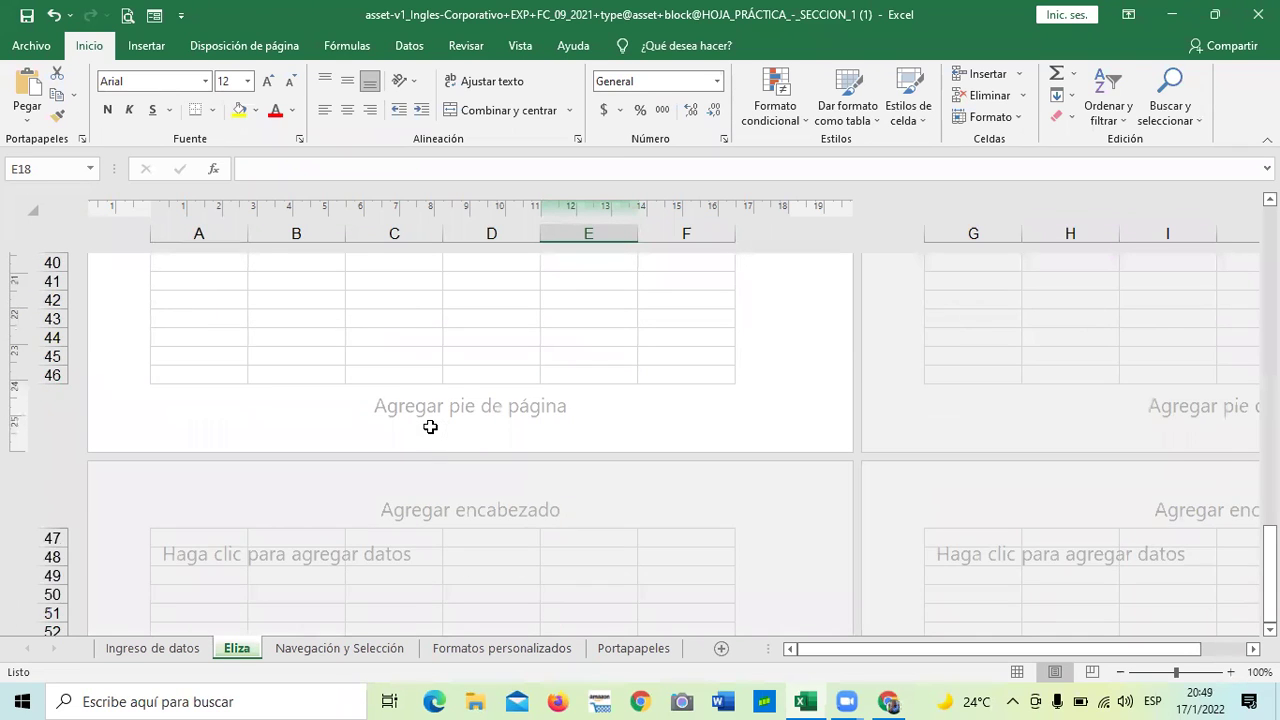
pyautogui.scroll(-5, 430, 427)
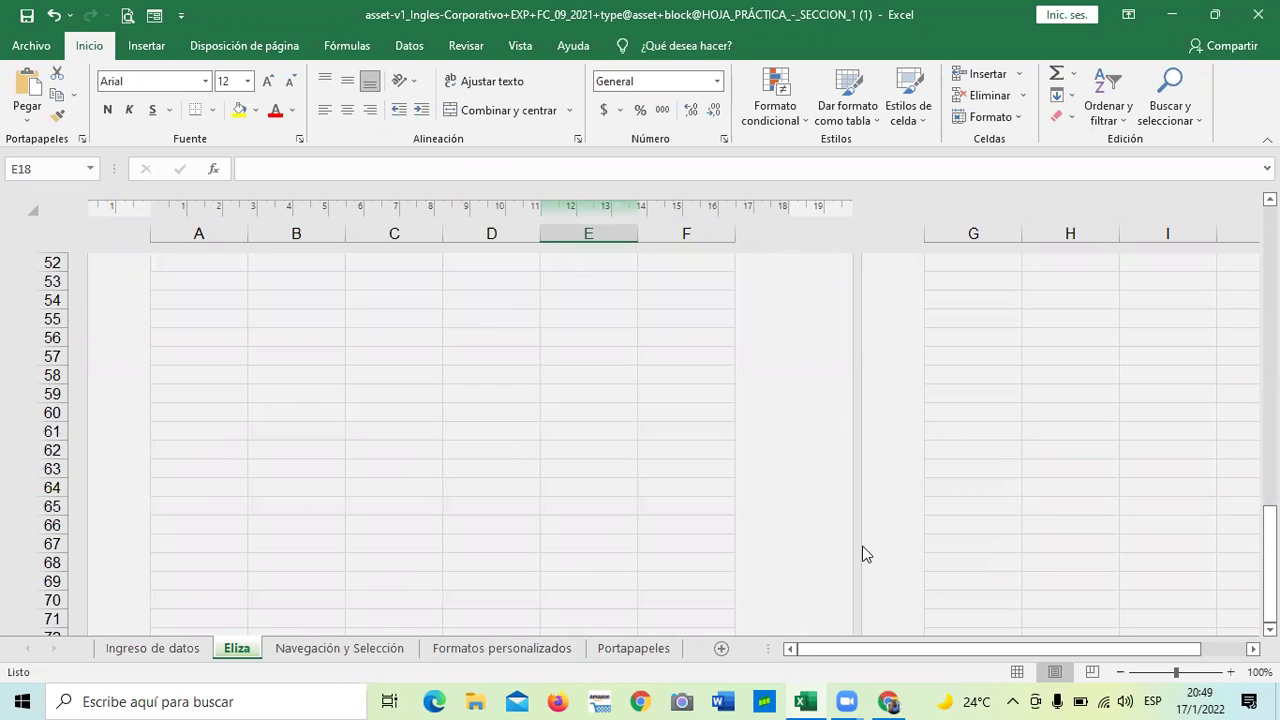
# - Switch the green-tabbed sheet to page break preview, select cell F9 and look over the sheet
pyautogui.click(1092, 673)
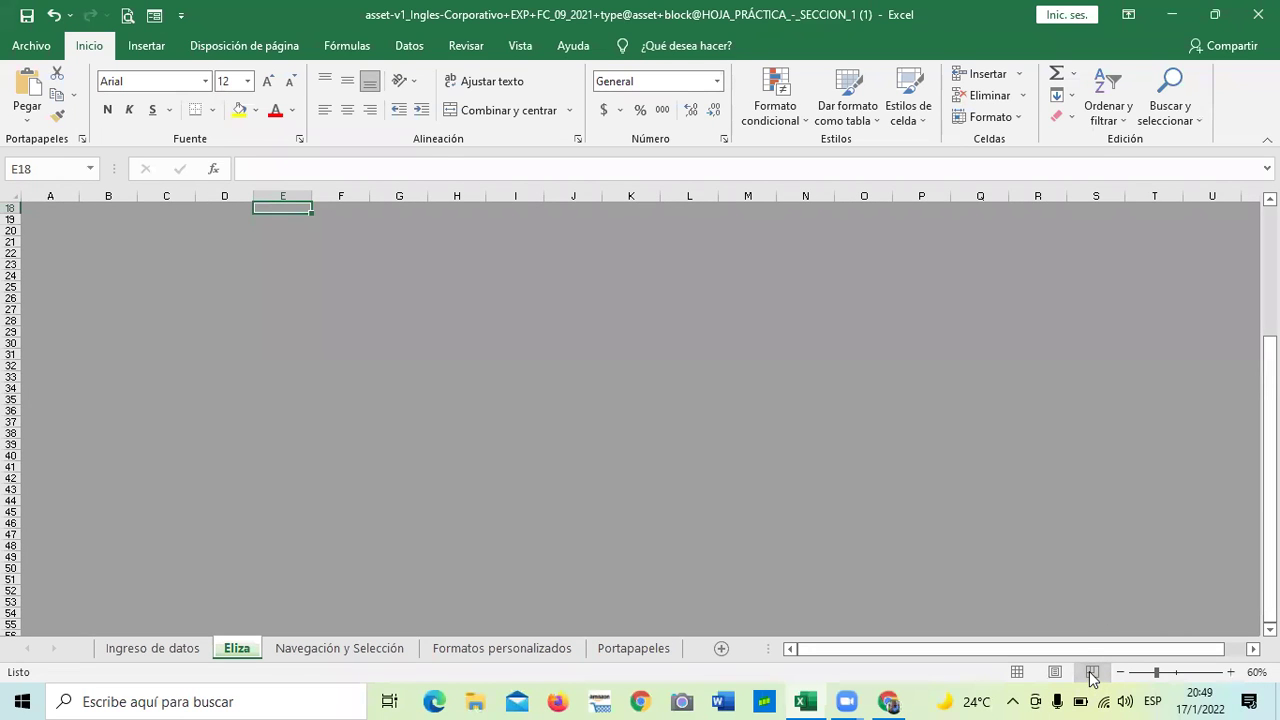
pyautogui.scroll(5, 988, 481)
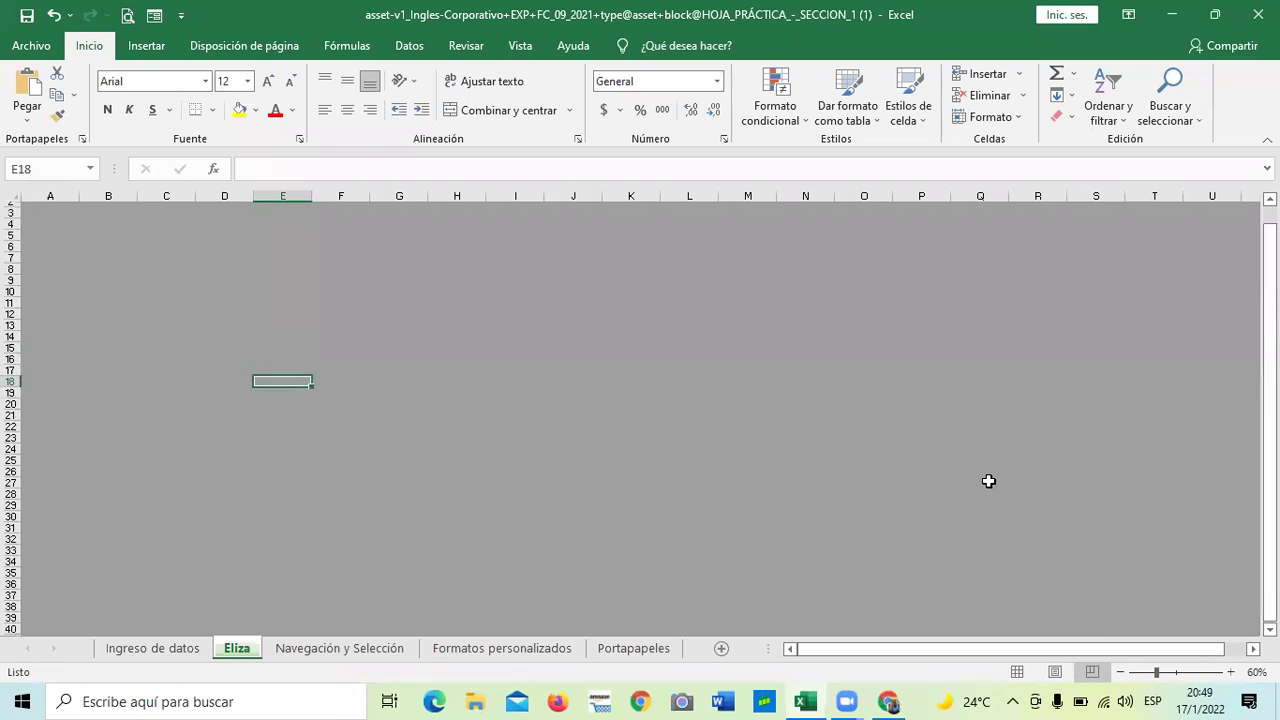
pyautogui.click(320, 297)
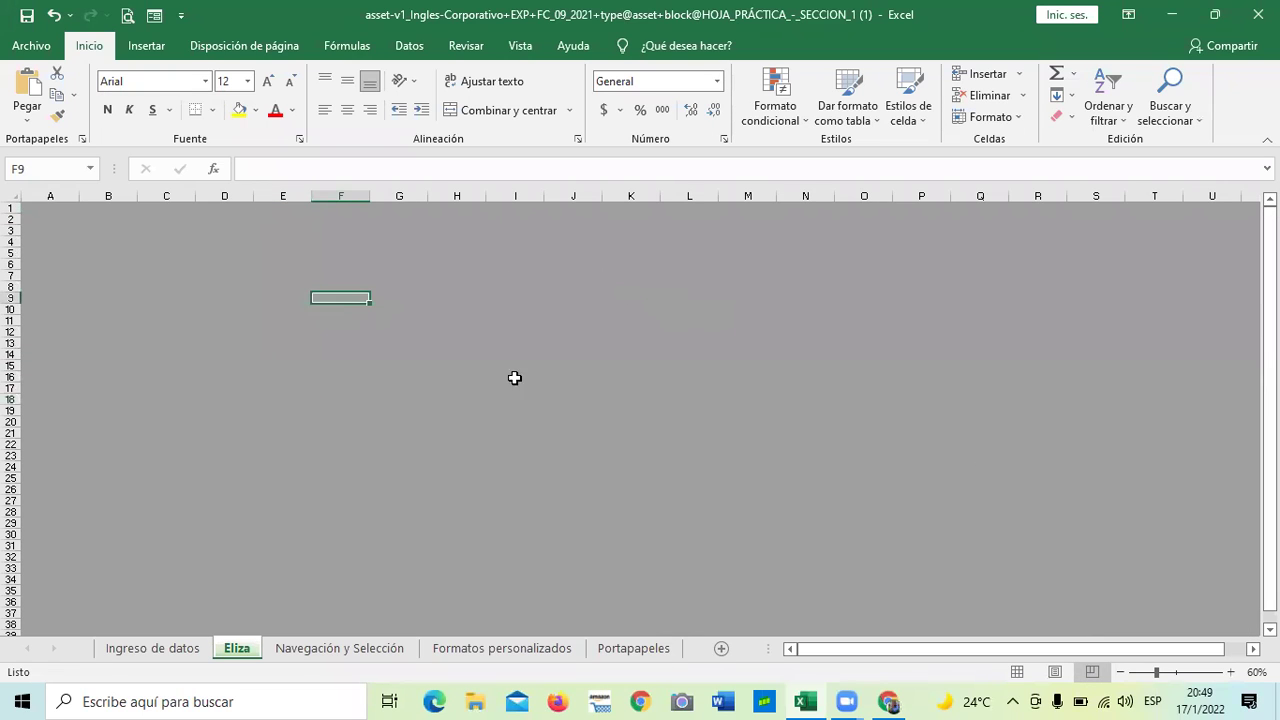
pyautogui.scroll(-14, 731, 400)
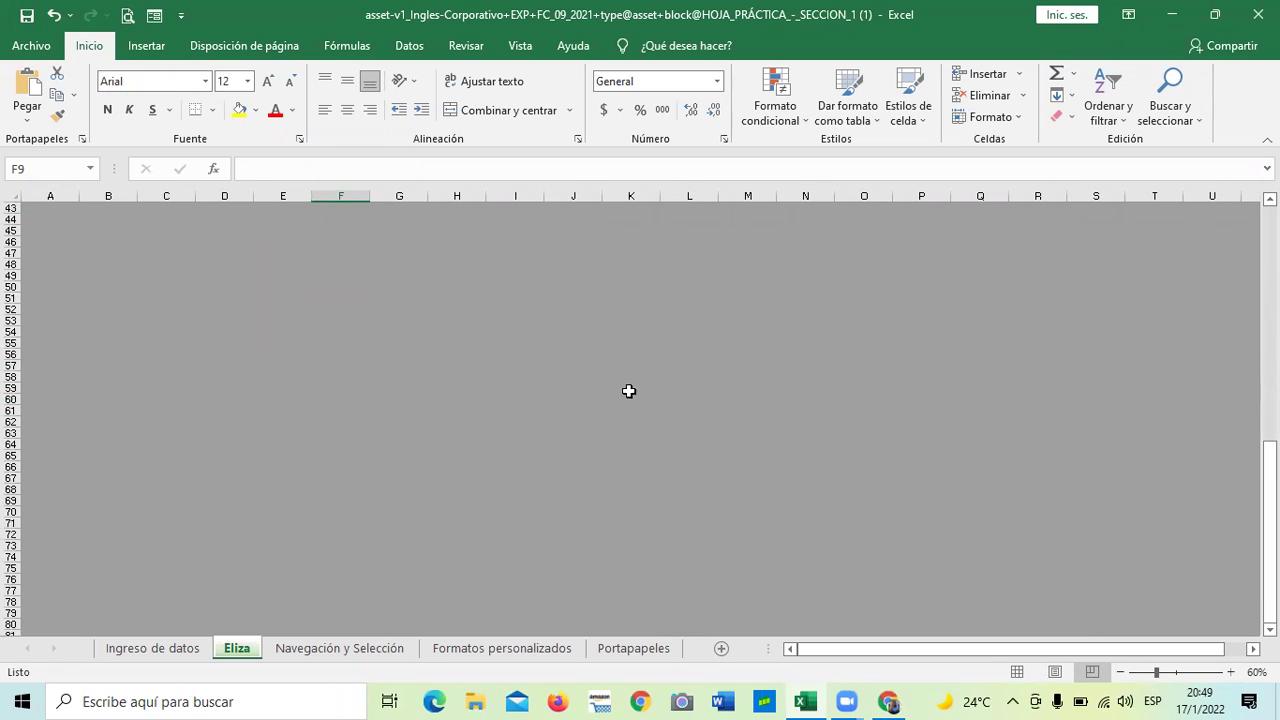
pyautogui.scroll(14, 628, 391)
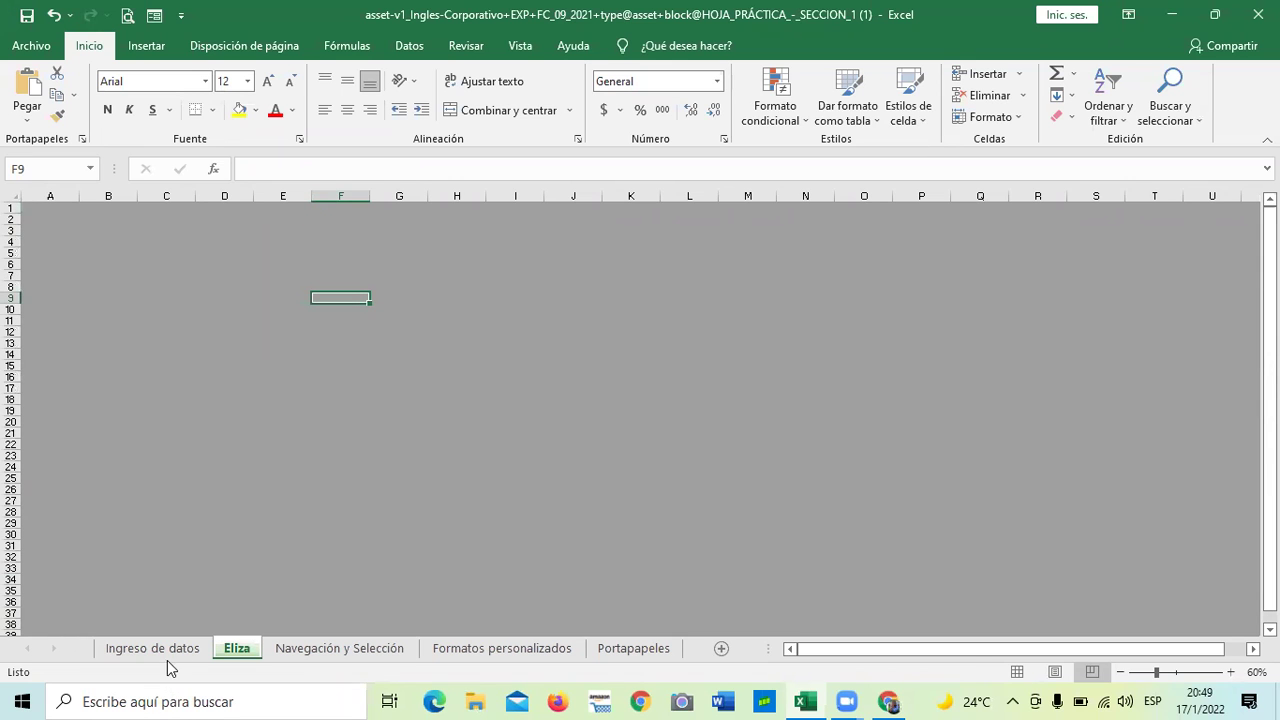
# - Look through the Ingreso de datos, Navegación y Selección and Formatos personalizados sheets to compare their views
pyautogui.click(167, 657)
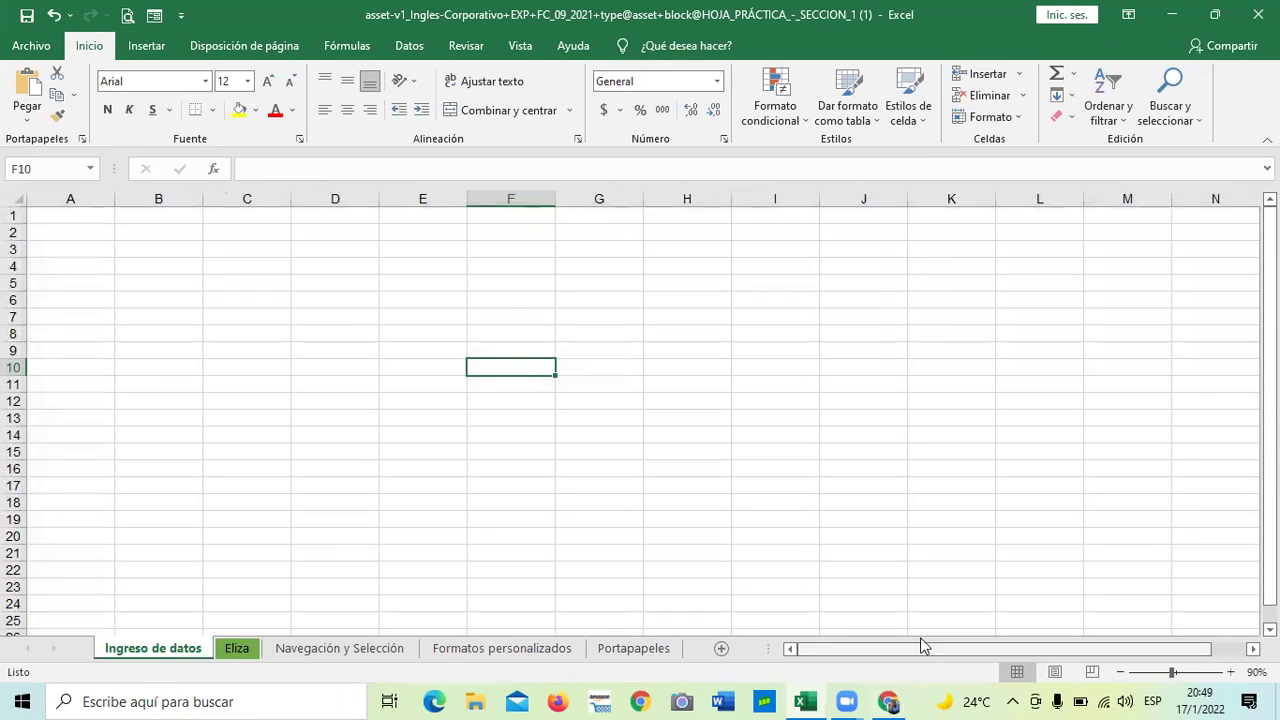
pyautogui.click(389, 650)
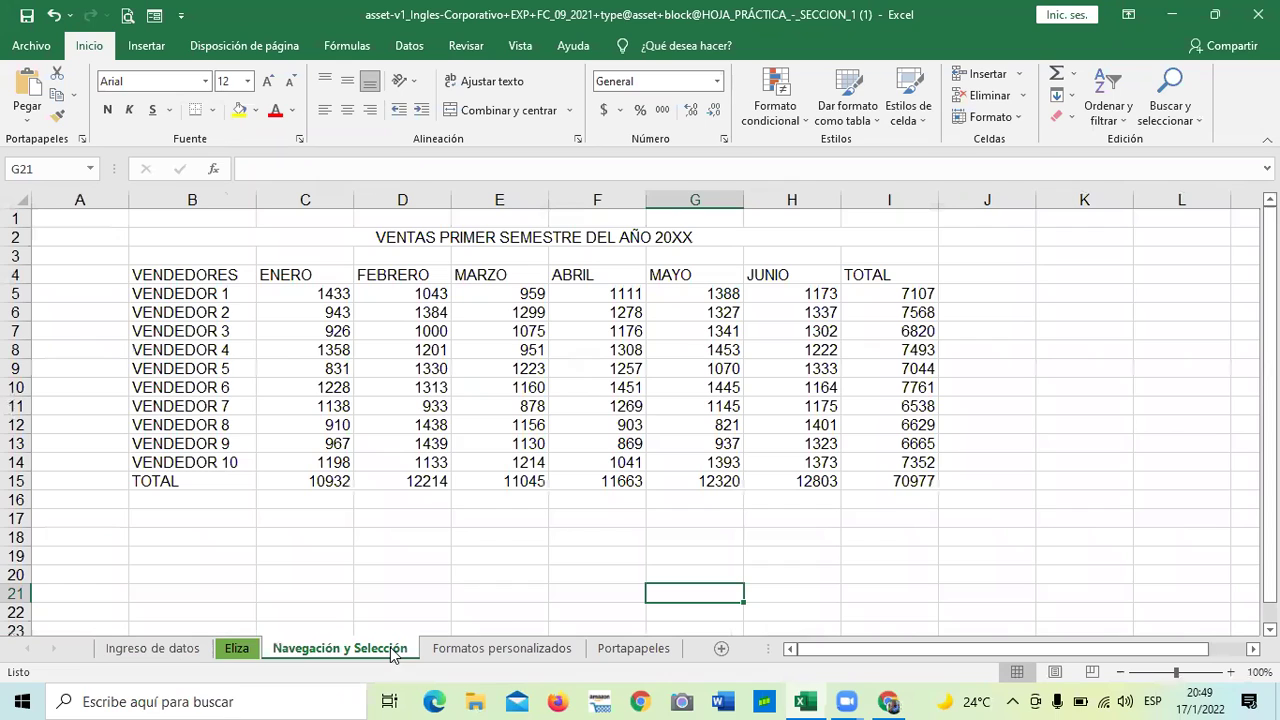
pyautogui.click(505, 650)
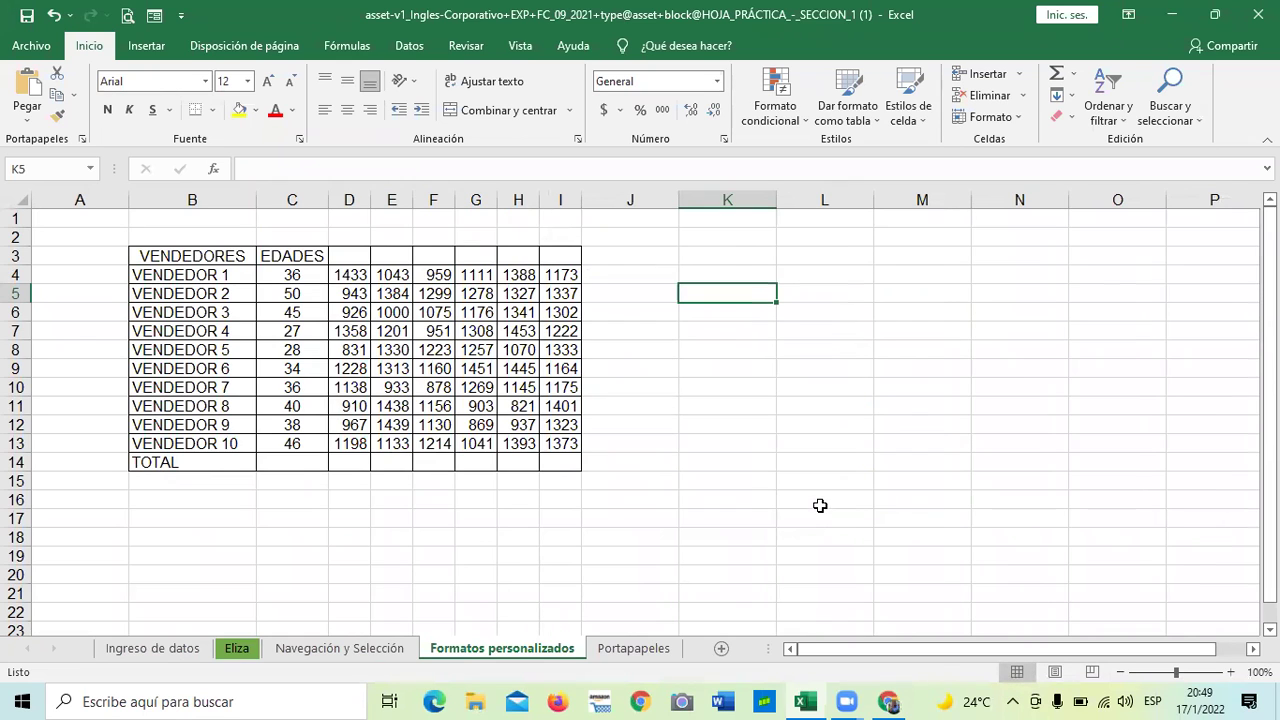
pyautogui.scroll(-5, 817, 506)
pyautogui.scroll(5, 814, 517)
pyautogui.click(31, 45)
pyautogui.click(27, 54)
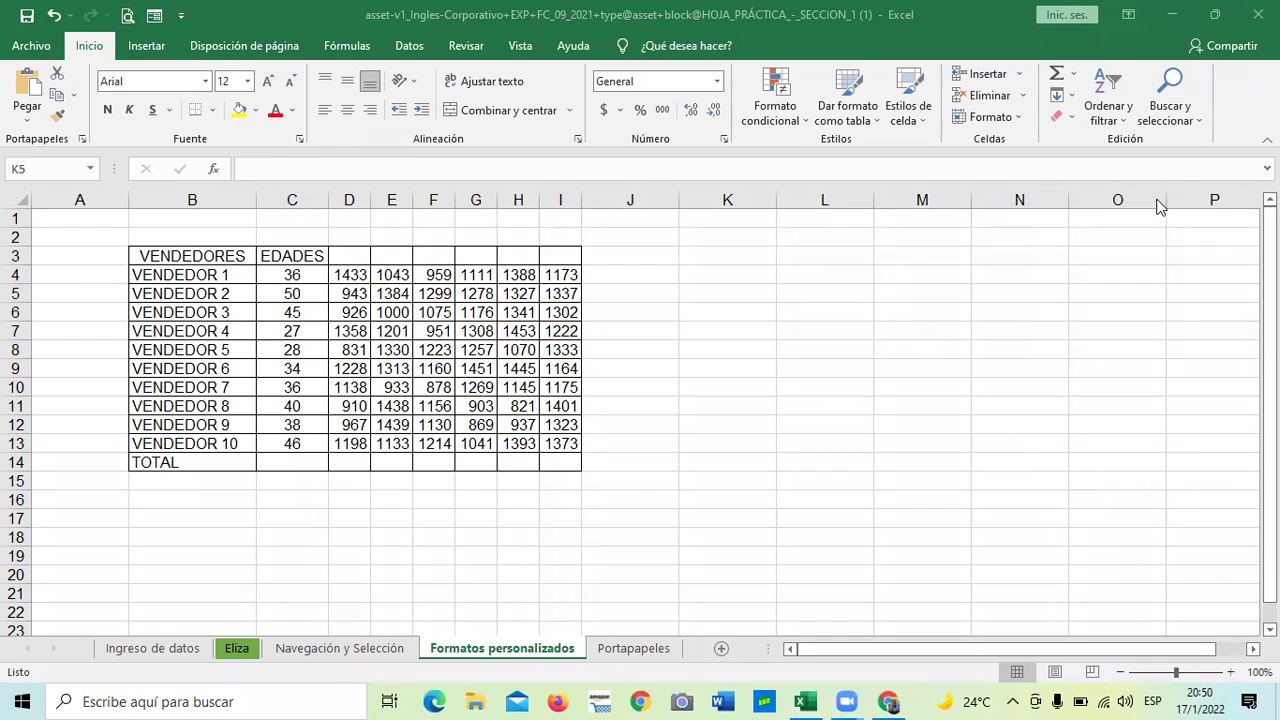
# - Set the Formatos personalizados sheet's paper size to Carta and view the available page orientations
pyautogui.click(272, 48)
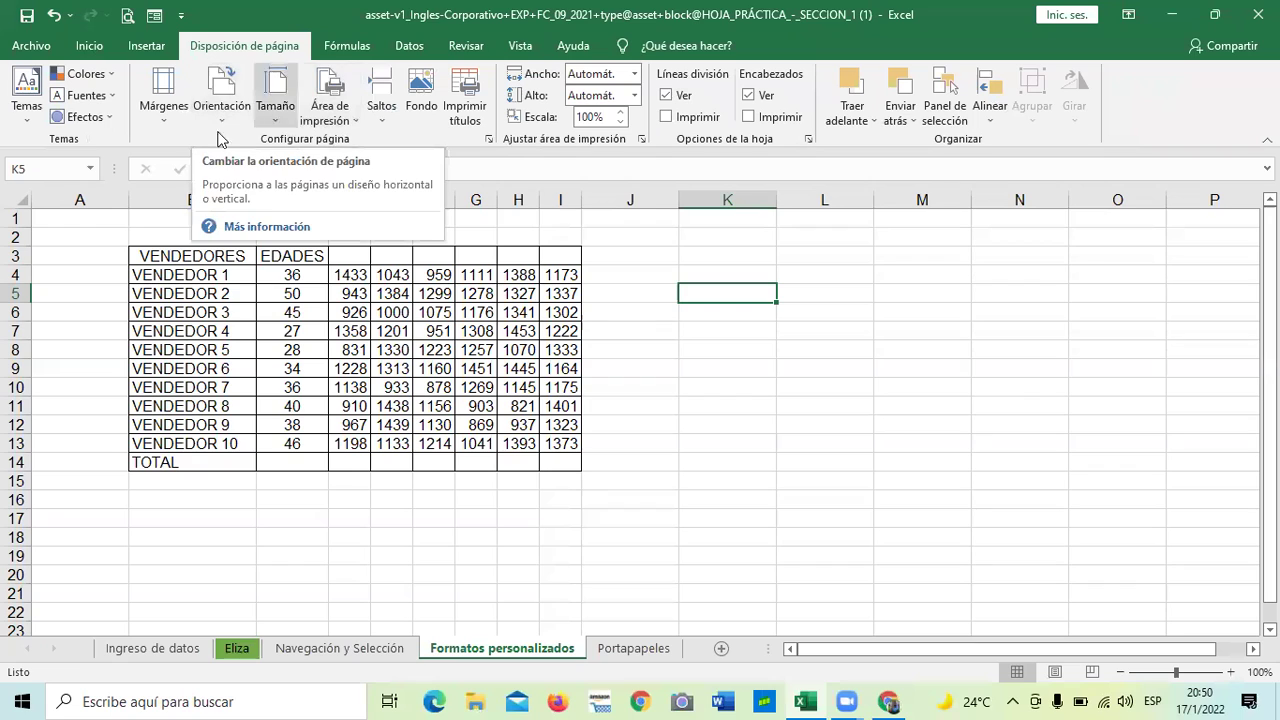
pyautogui.click(273, 113)
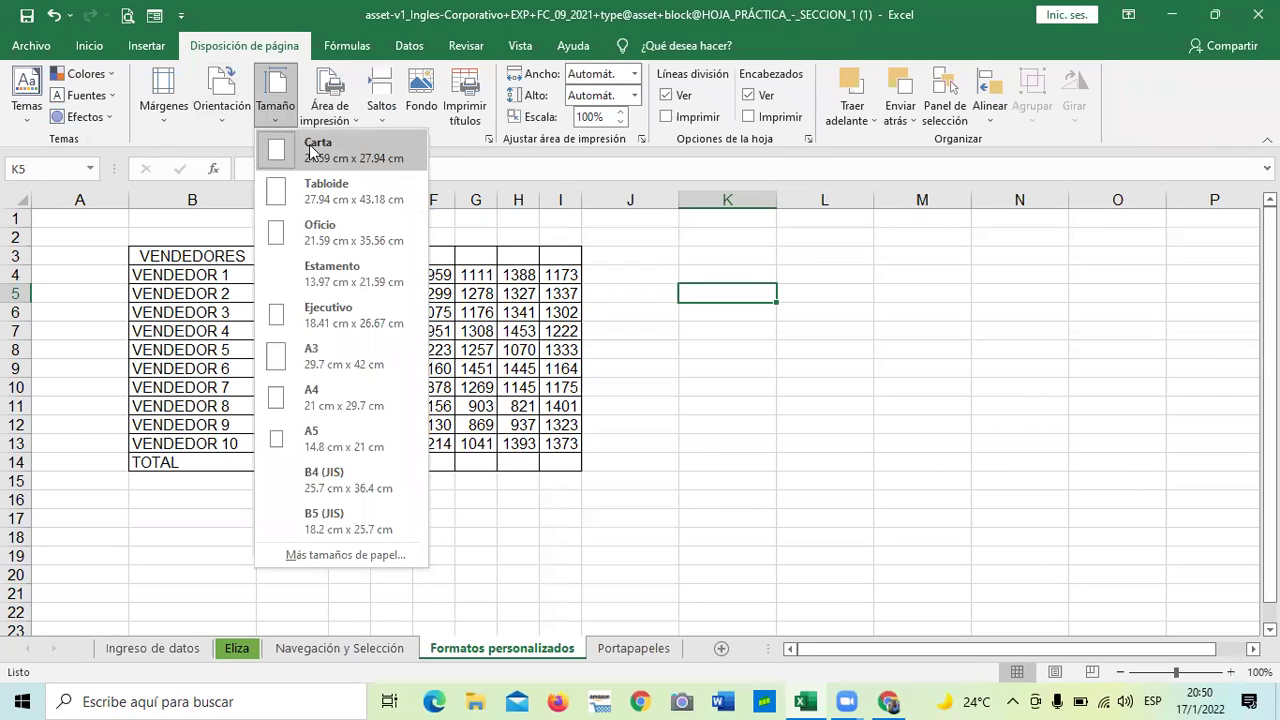
pyautogui.click(377, 148)
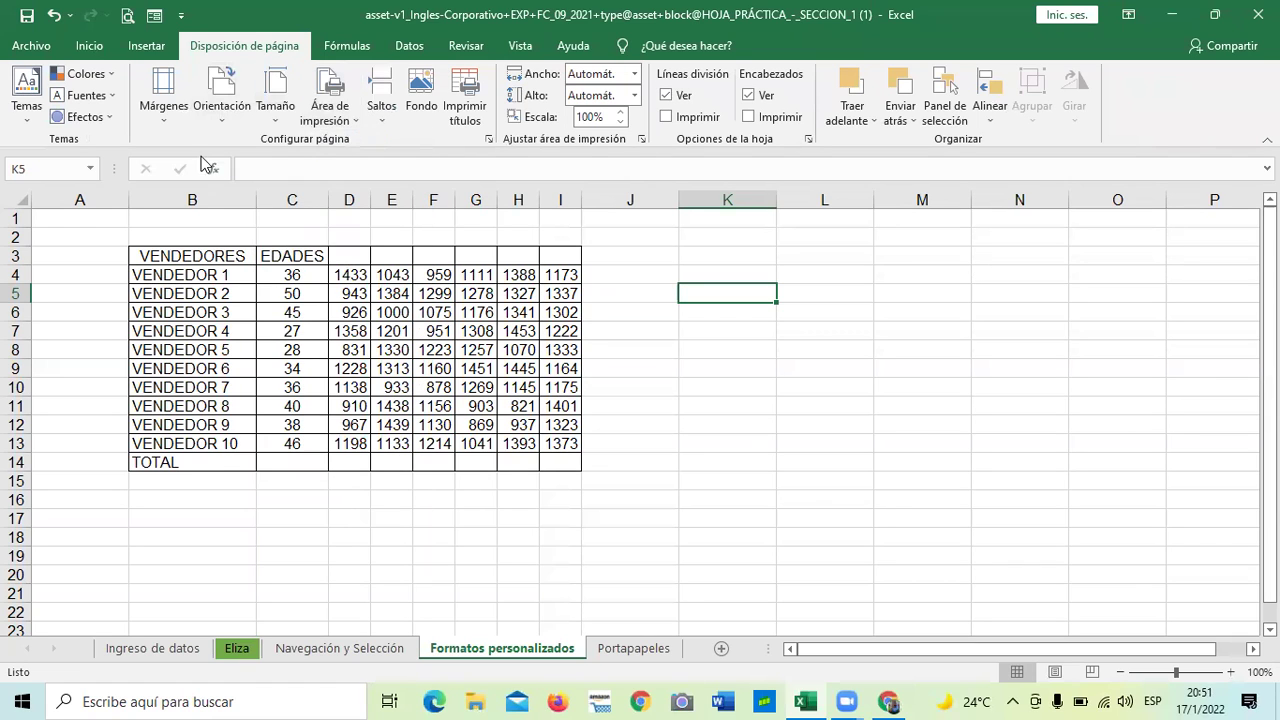
pyautogui.click(221, 112)
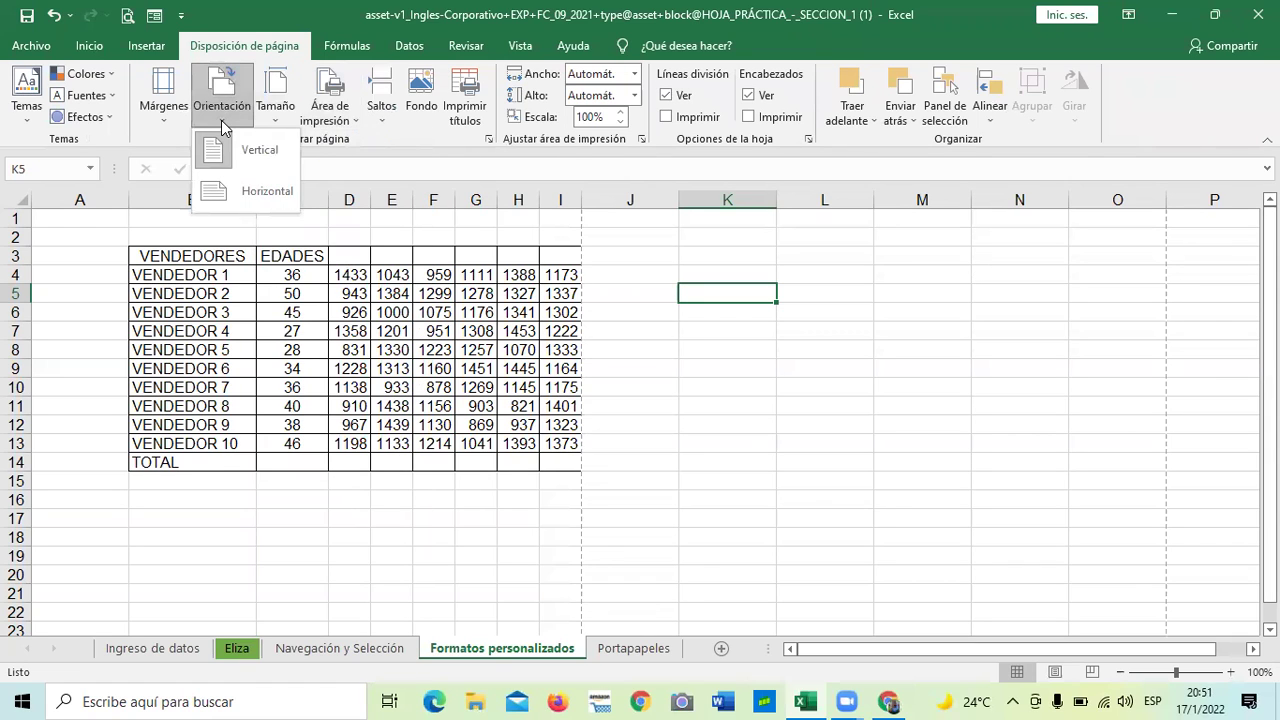
pyautogui.click(784, 413)
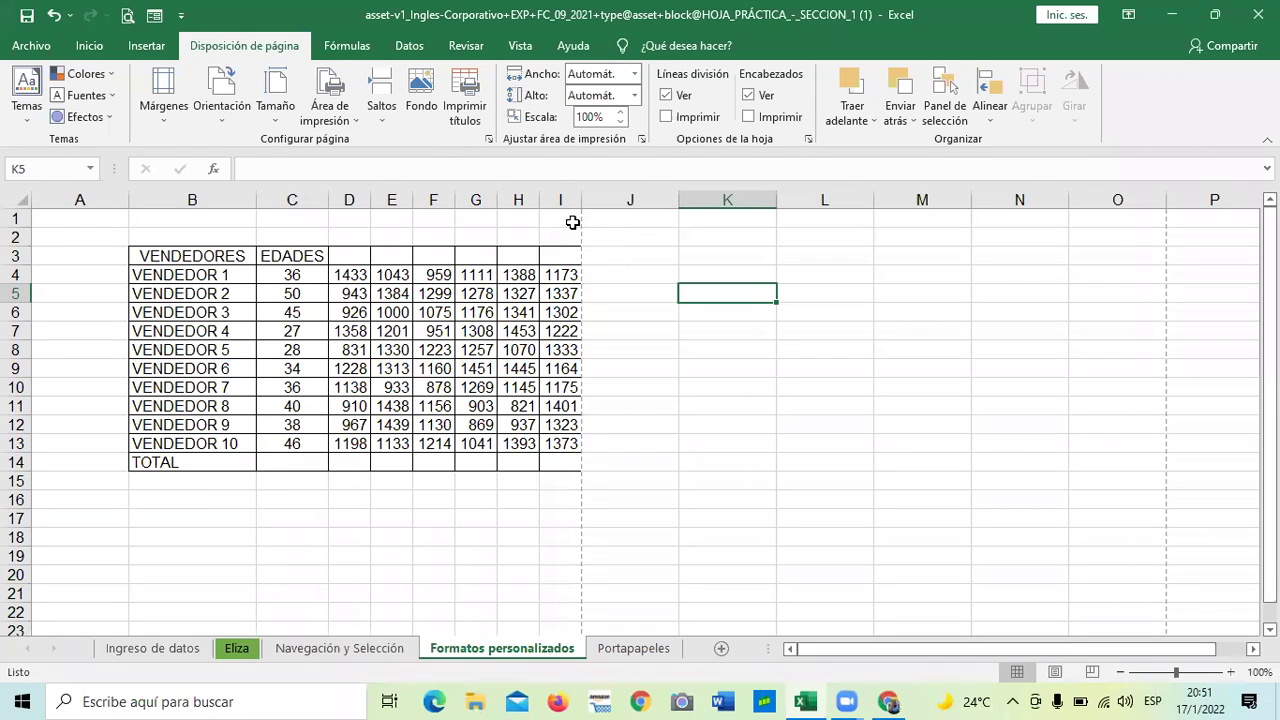
# - Examine the dashed page boundary lines across and down the Formatos personalizados sheet
pyautogui.scroll(-4, 575, 251)
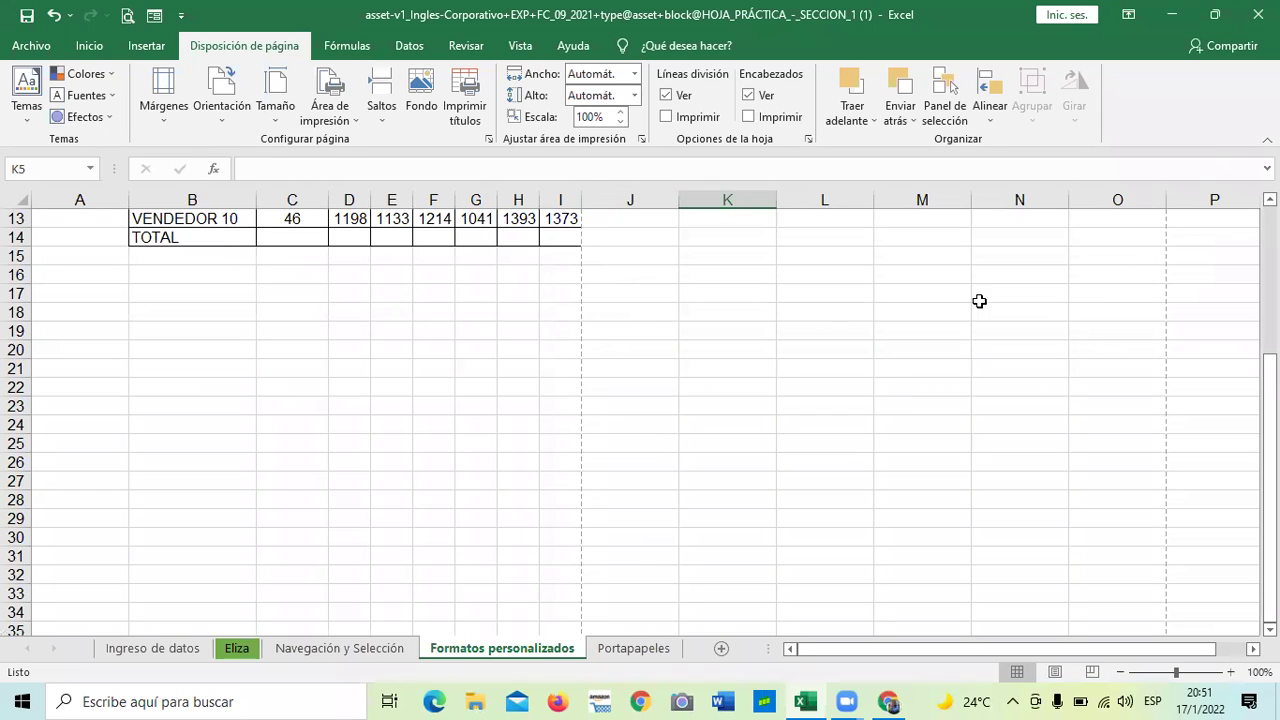
pyautogui.scroll(-2, 533, 319)
pyautogui.scroll(-8, 533, 319)
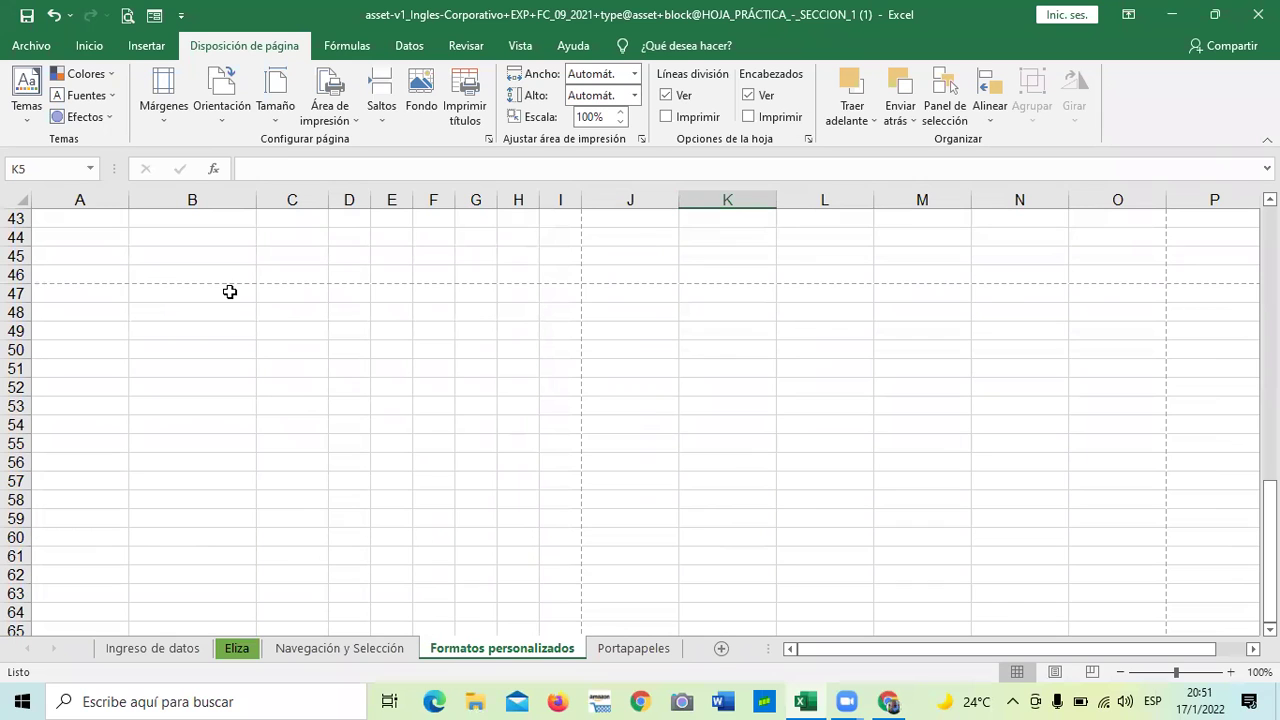
pyautogui.scroll(-4, 173, 288)
pyautogui.scroll(-20, 173, 288)
pyautogui.scroll(20, 186, 312)
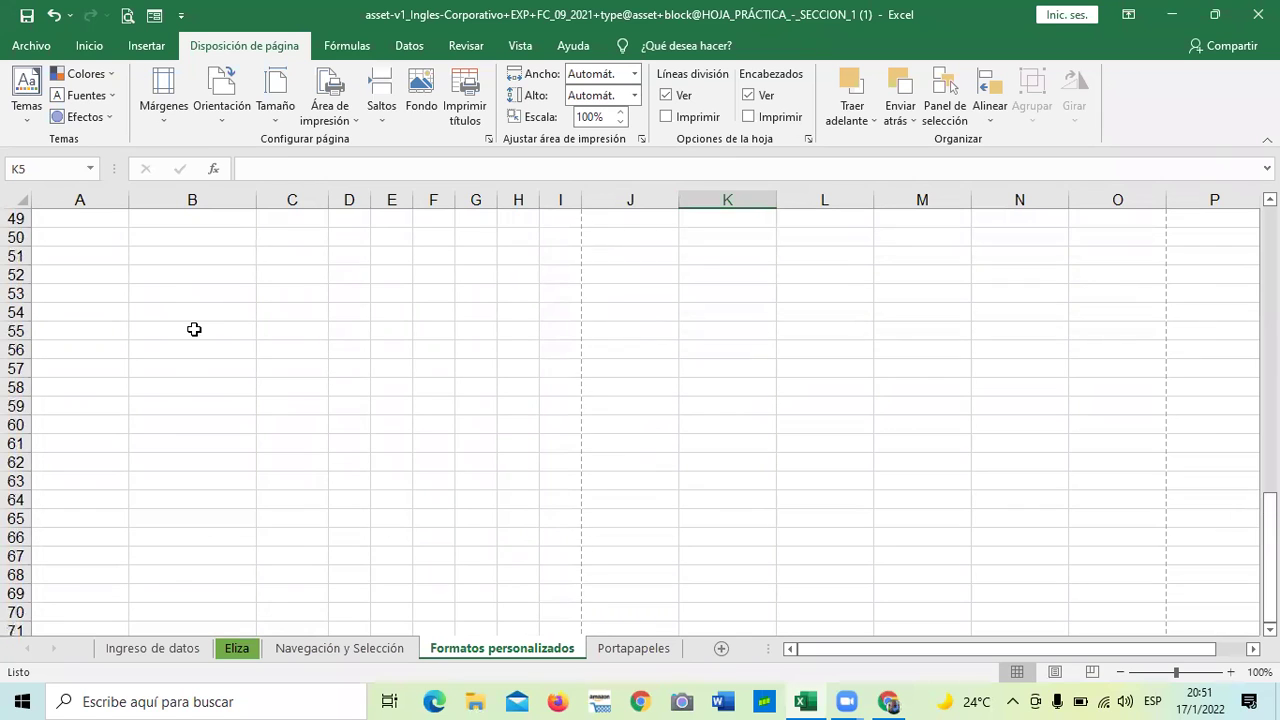
# - Set the Formatos personalizados sheet's margins to Estrecho, then check its page boundaries and the available orientations
pyautogui.scroll(16, 194, 329)
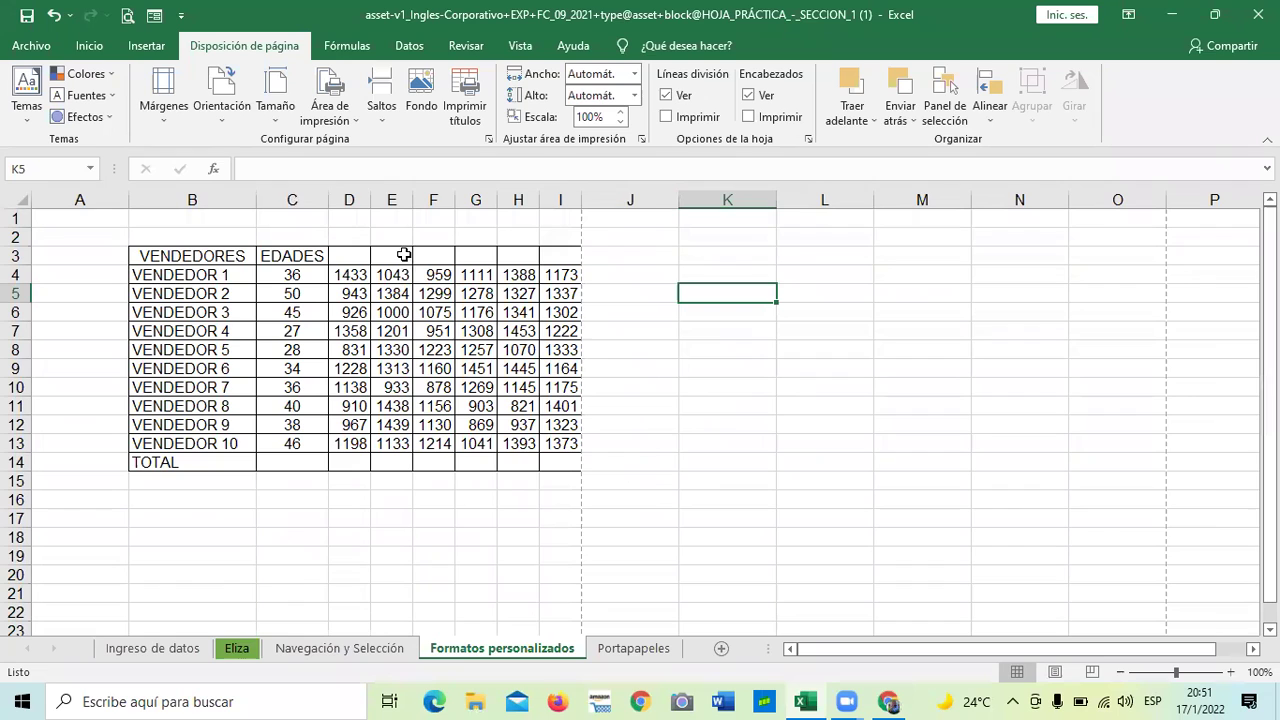
pyautogui.click(161, 113)
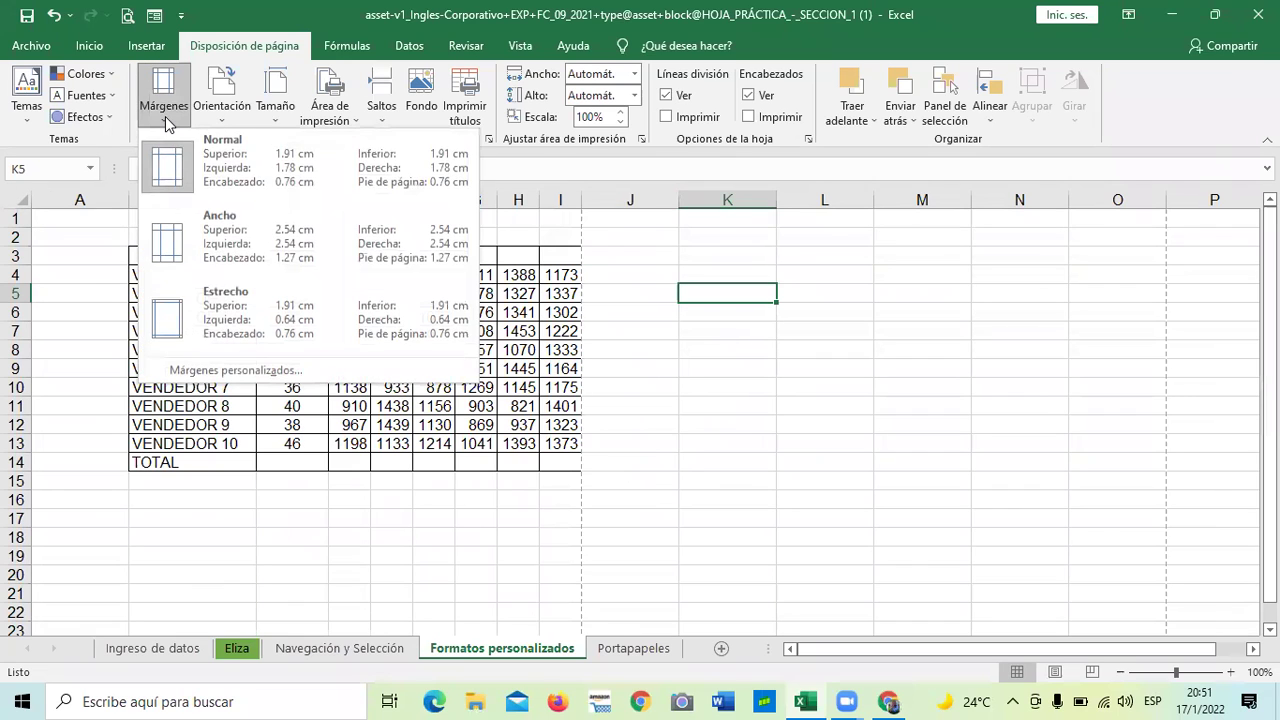
pyautogui.click(169, 318)
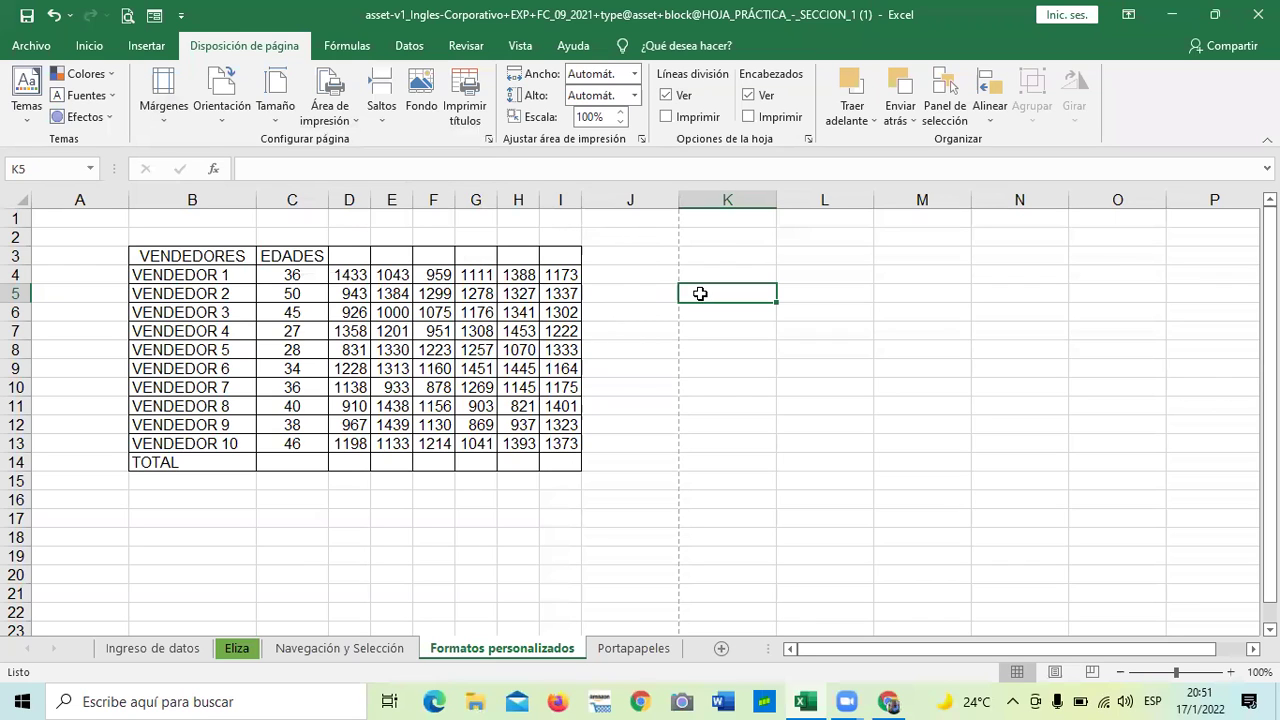
pyautogui.scroll(-12, 683, 303)
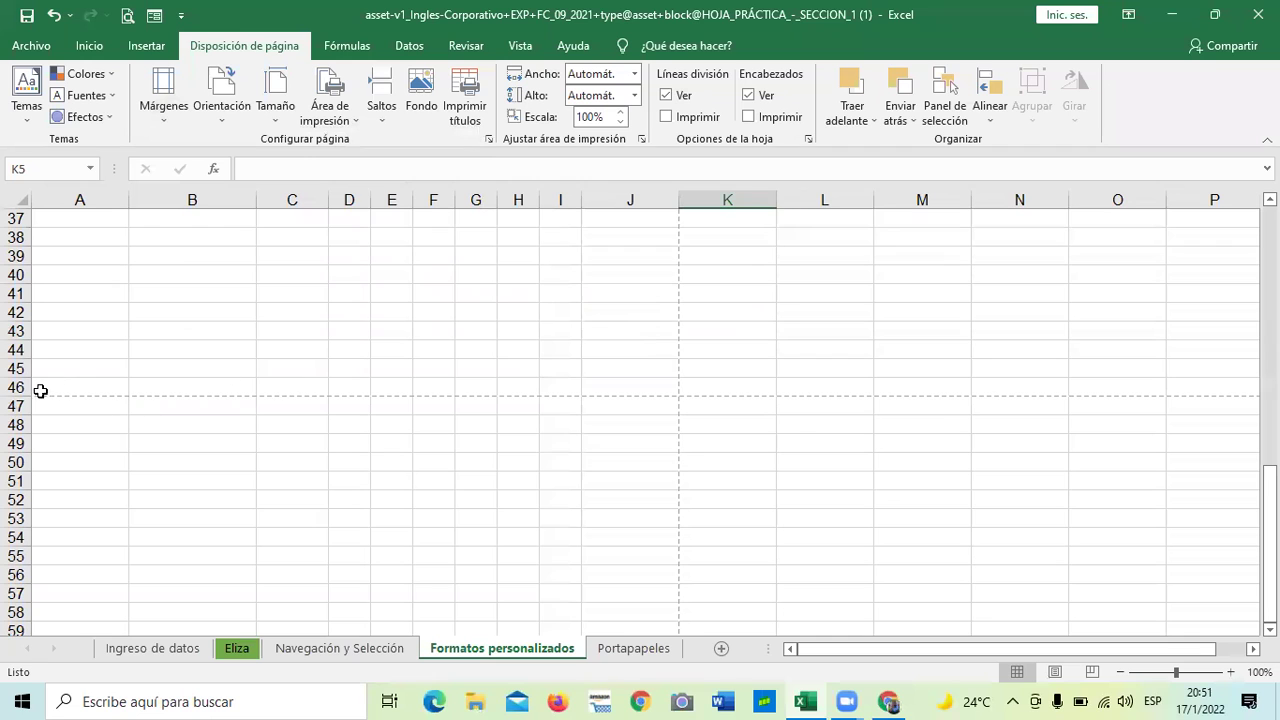
pyautogui.scroll(12, 80, 372)
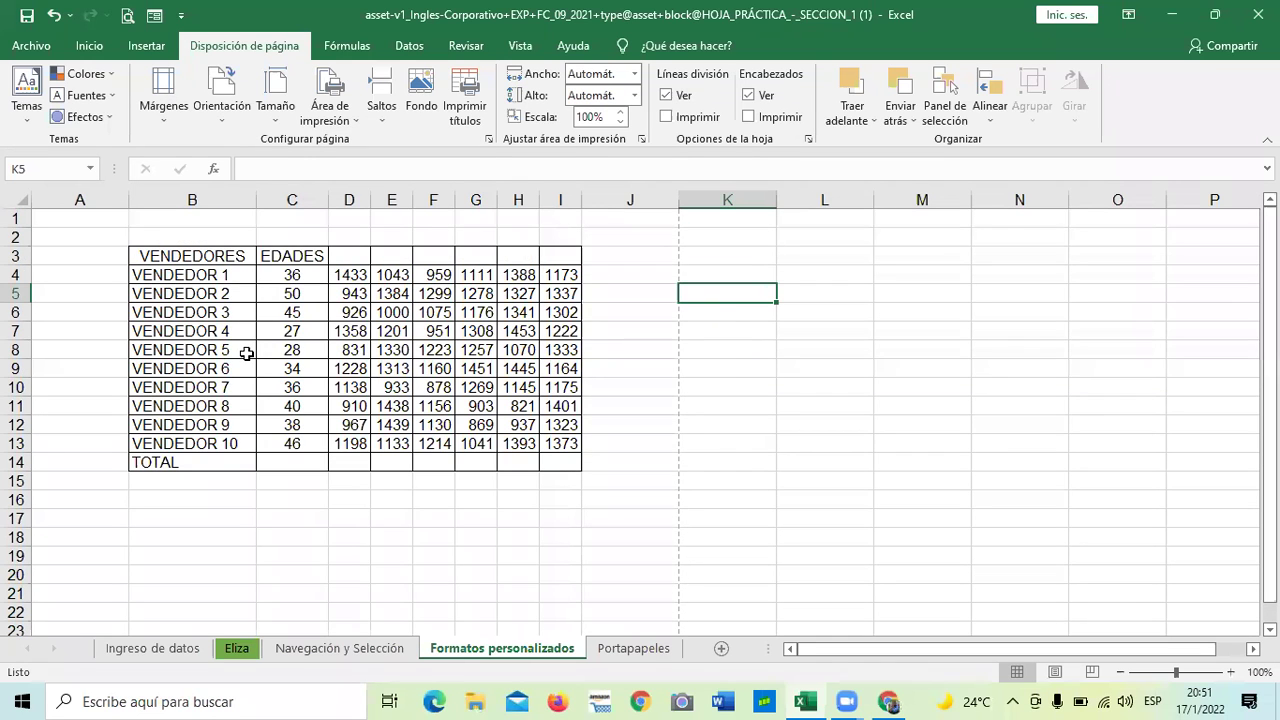
pyautogui.click(221, 117)
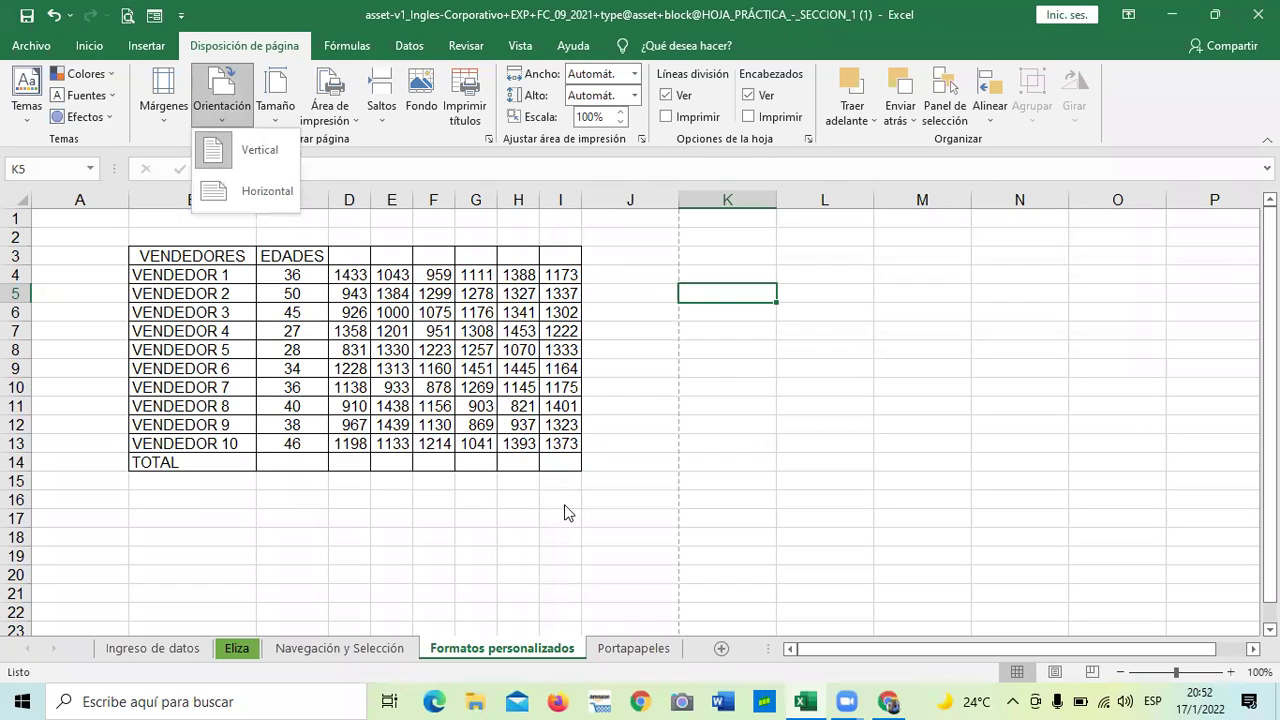
pyautogui.click(585, 545)
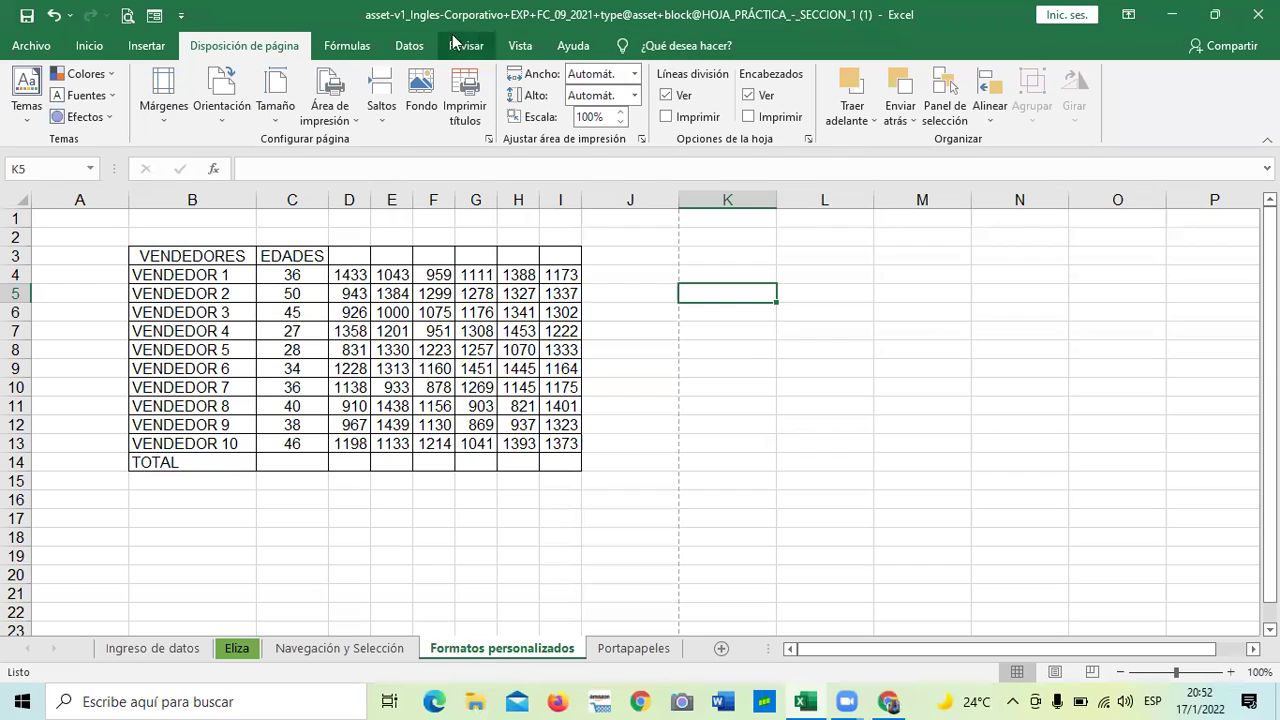
# - Review the ribbon's command groups for Inicio, Insertar, Fórmulas, Datos and Vista
pyautogui.click(88, 48)
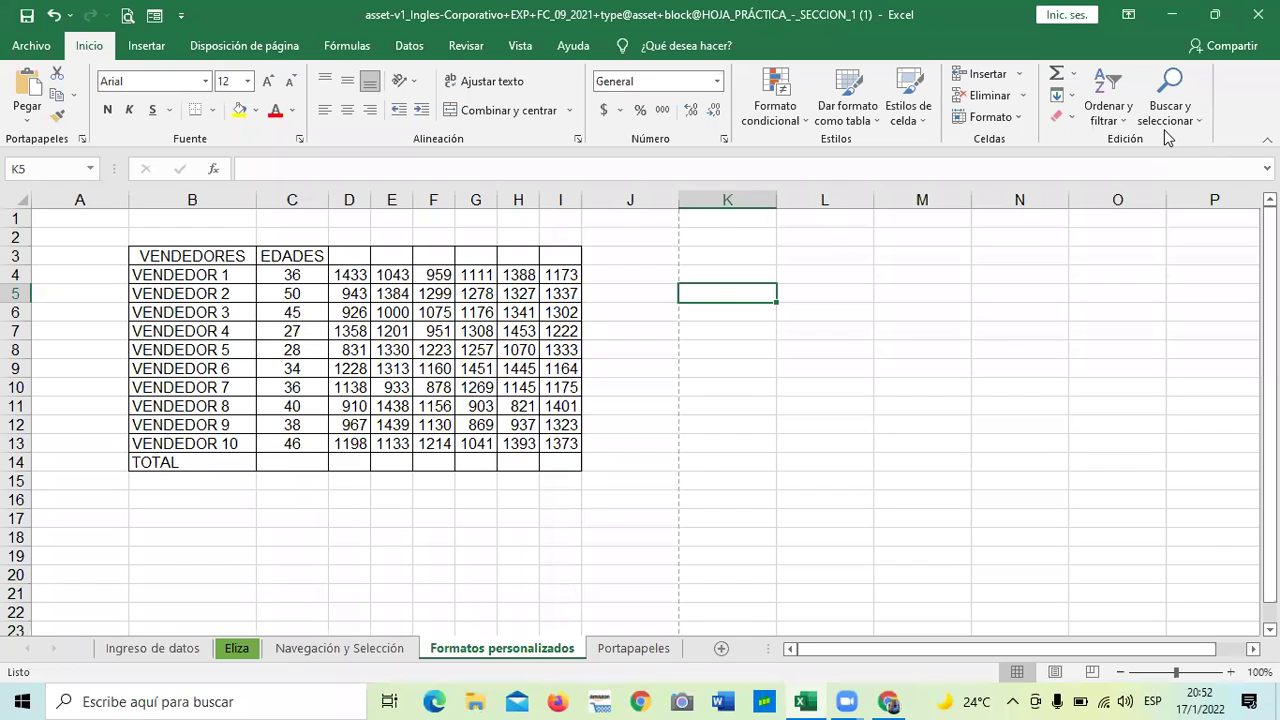
pyautogui.click(138, 52)
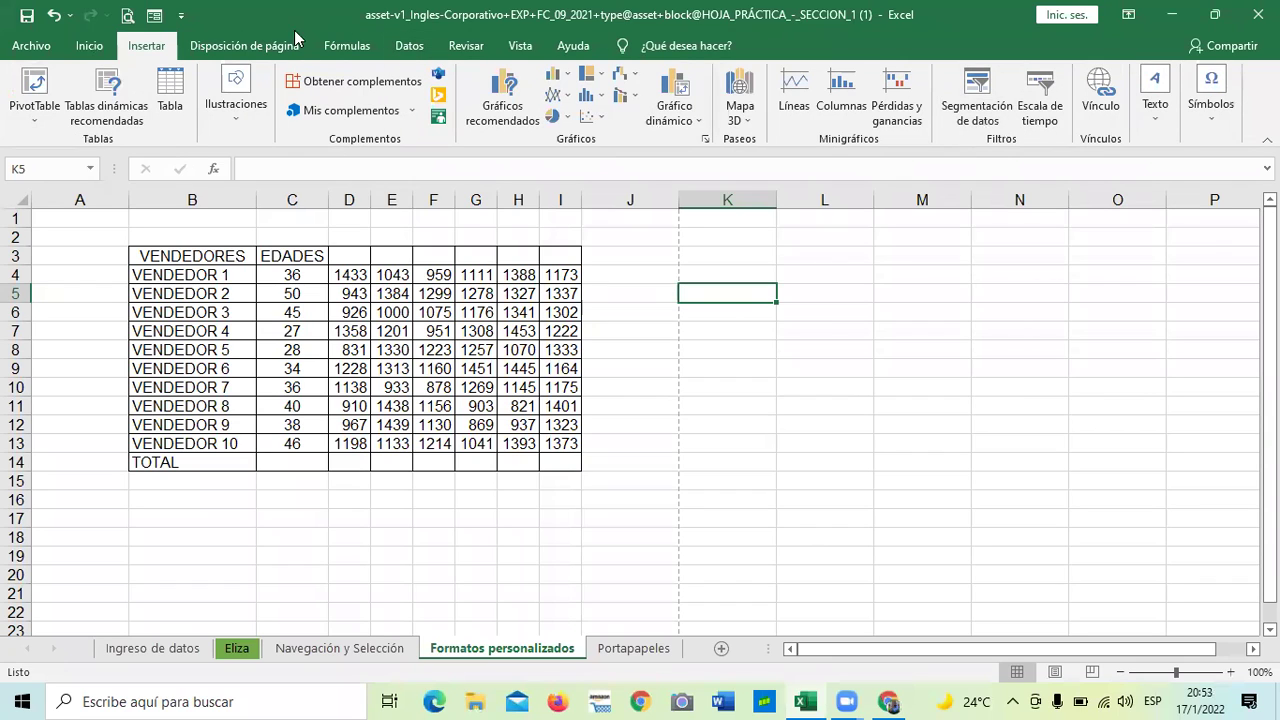
pyautogui.click(345, 48)
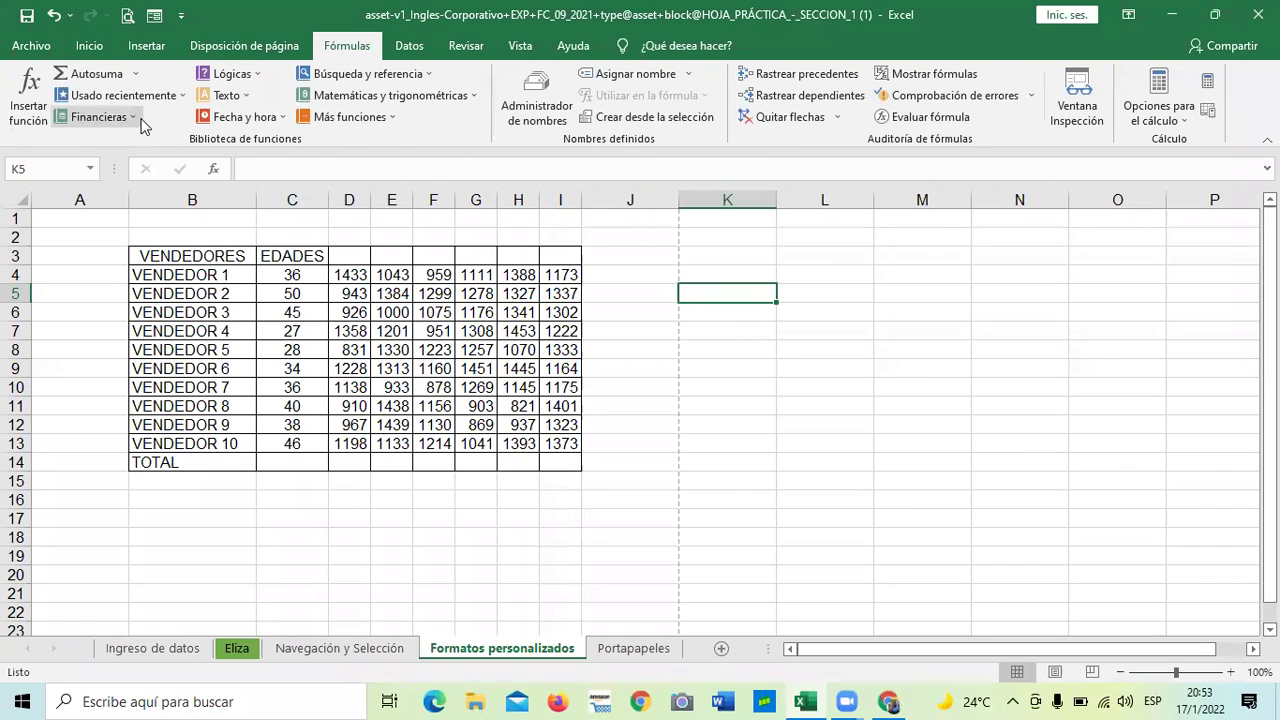
pyautogui.click(407, 47)
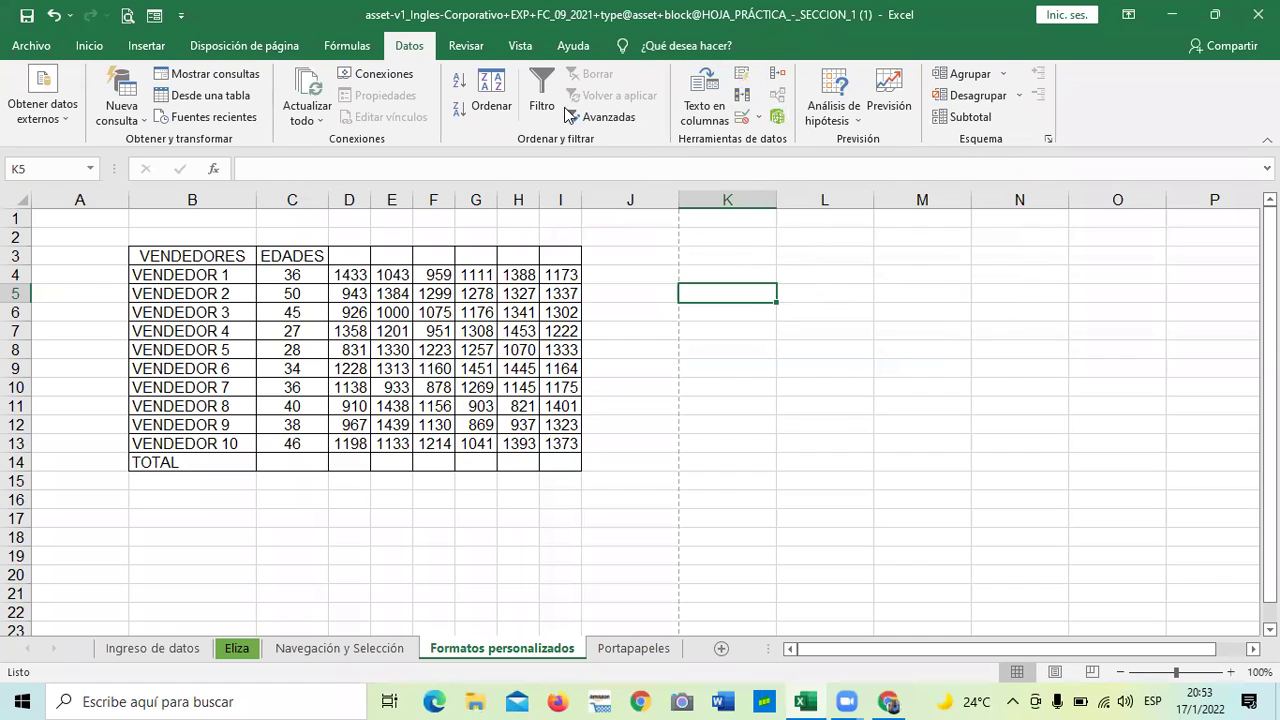
pyautogui.click(522, 46)
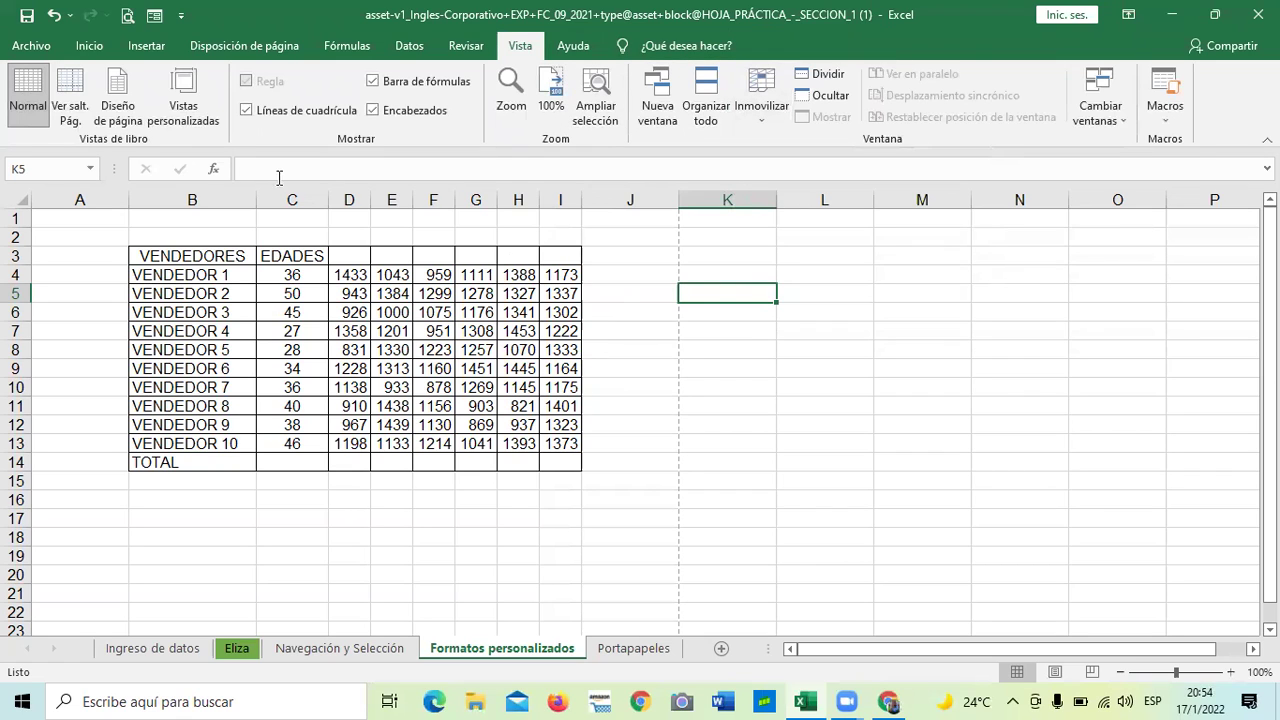
pyautogui.click(88, 49)
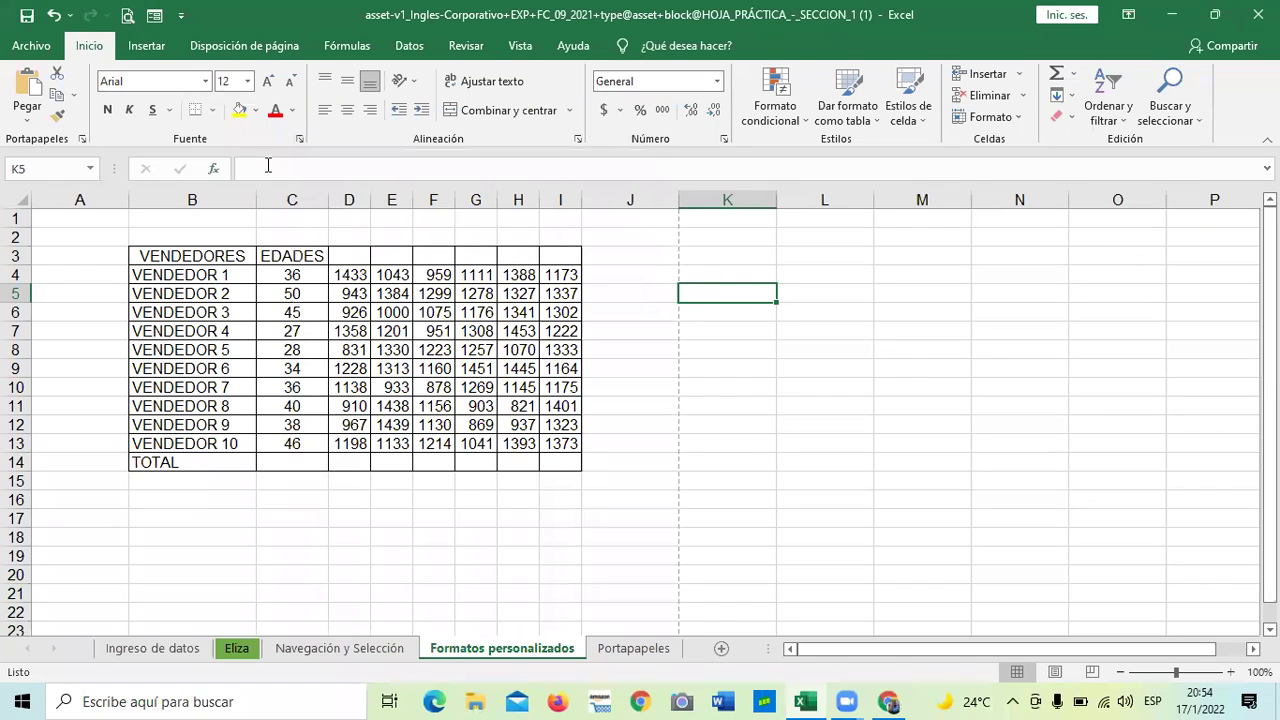
# - View the alignment and number format settings for cell K5 without changing them
pyautogui.click(578, 142)
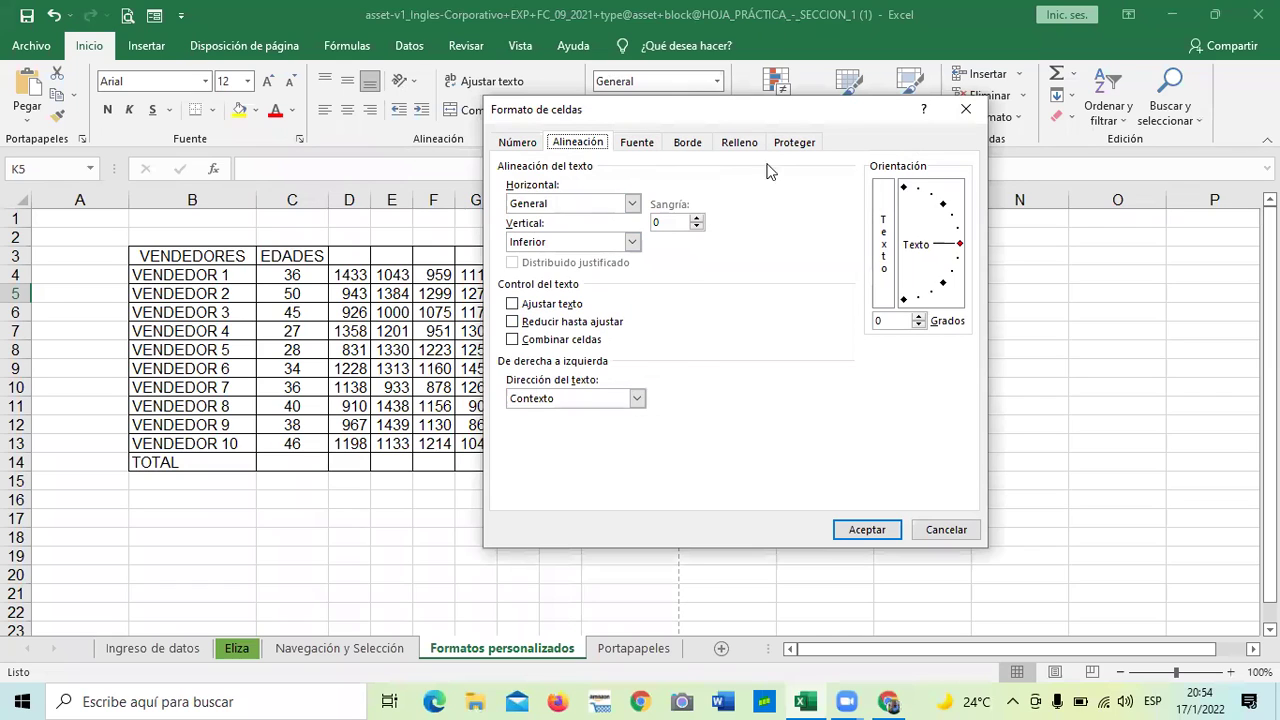
pyautogui.moveTo(735, 110); pyautogui.dragTo(702, 110)
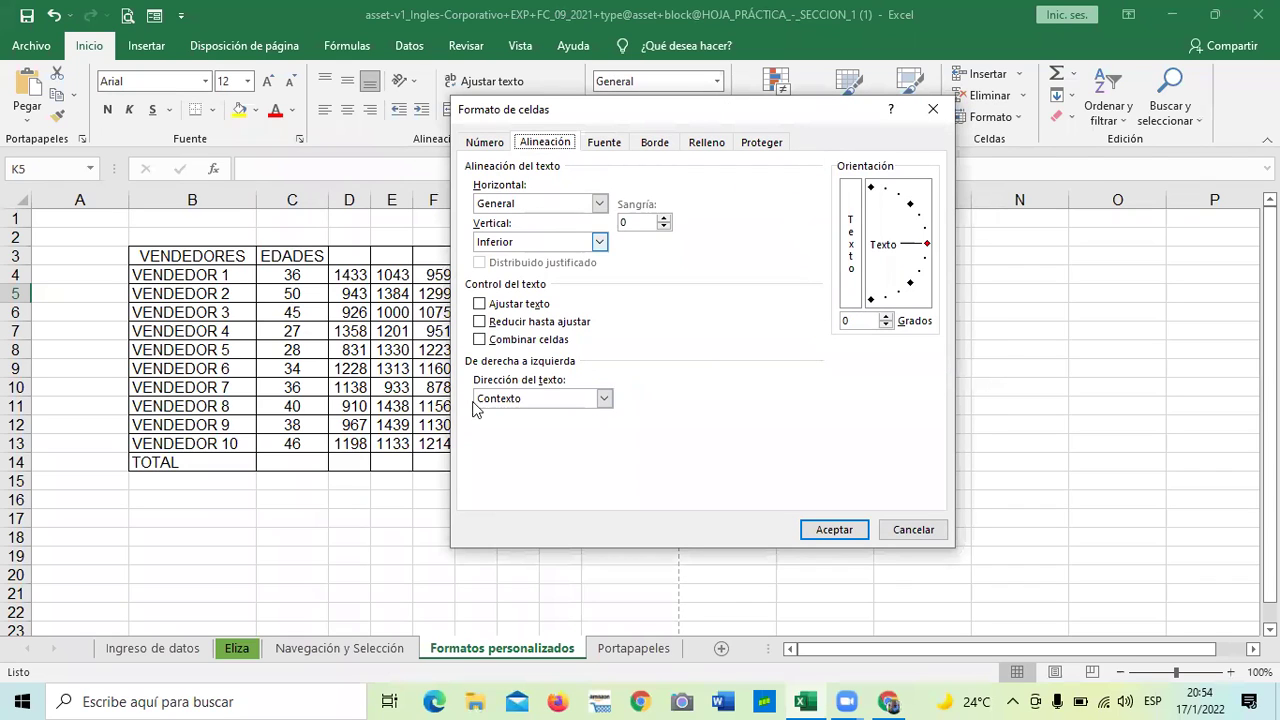
pyautogui.click(933, 109)
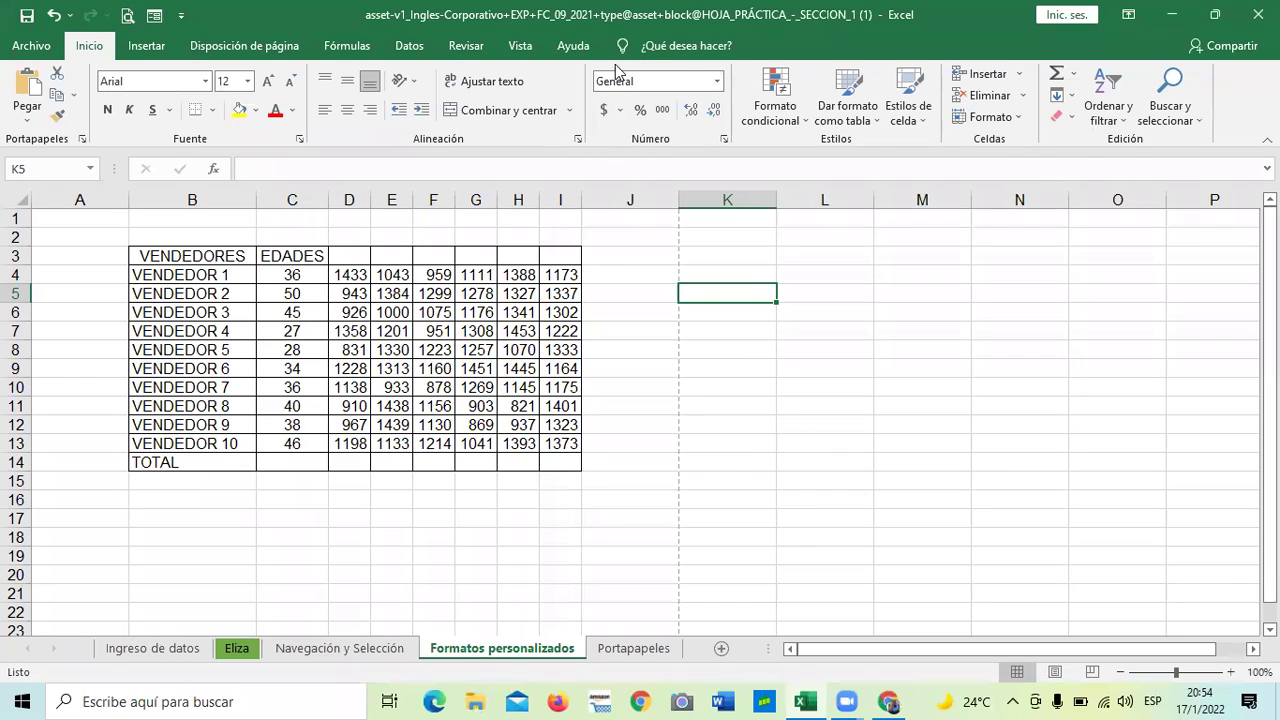
pyautogui.click(724, 141)
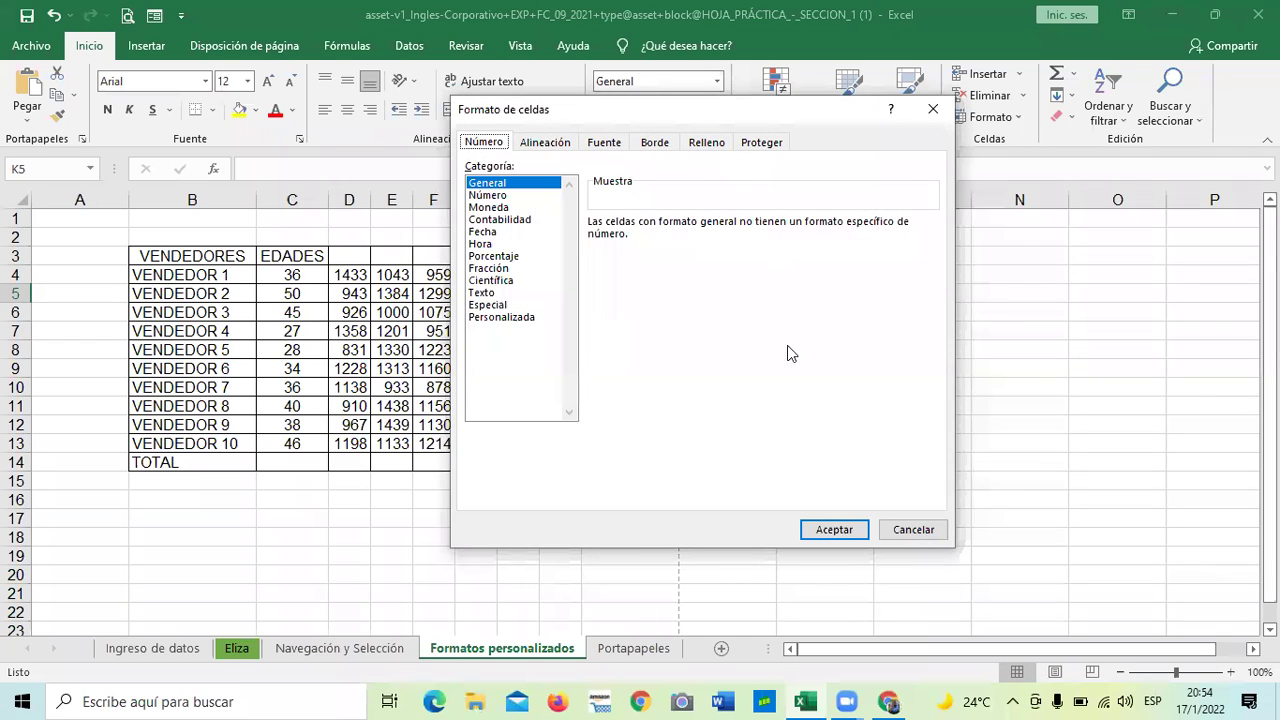
pyautogui.click(933, 109)
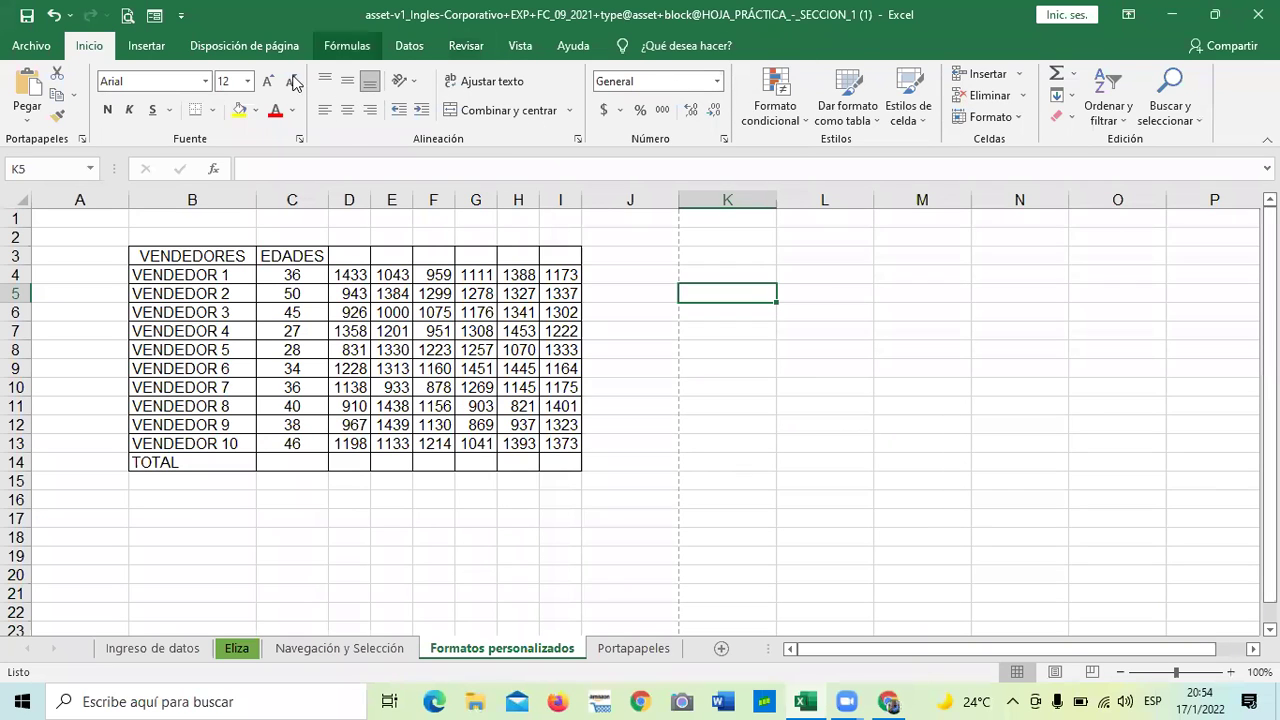
# - Try to view the full set of chart types with the empty cell K5 selected, and return to the Inicio commands
pyautogui.click(163, 43)
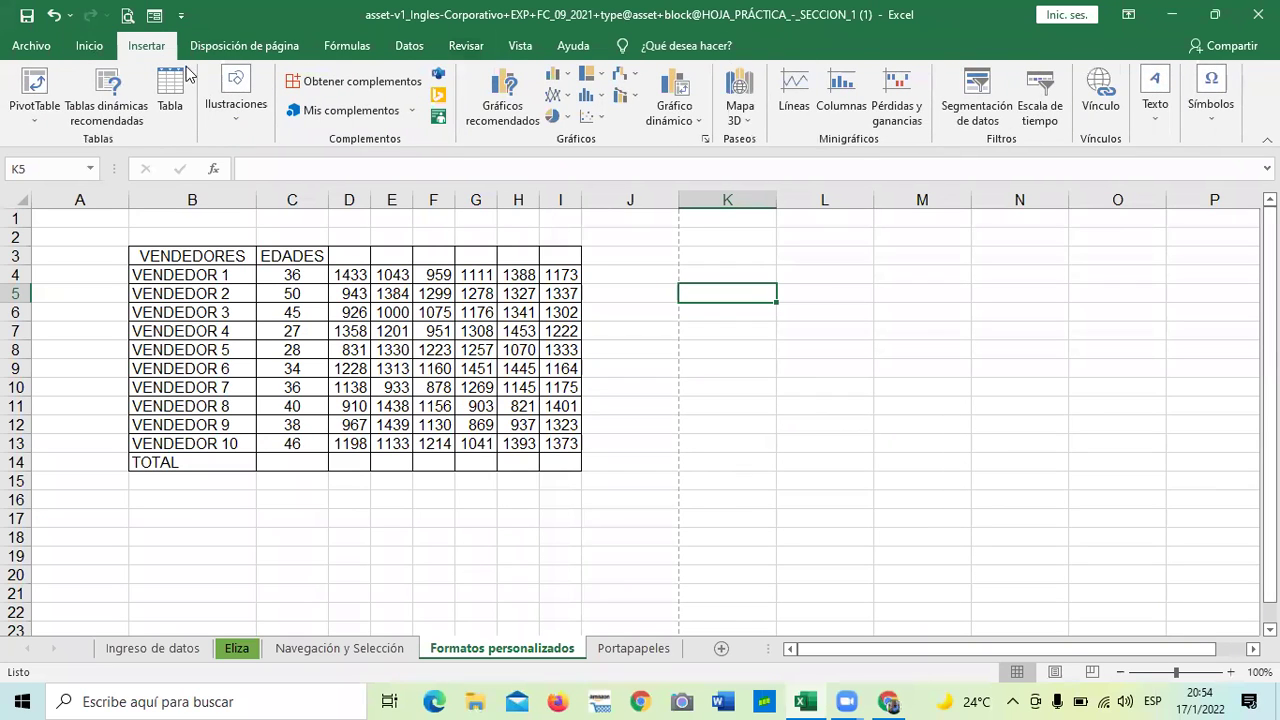
pyautogui.click(705, 141)
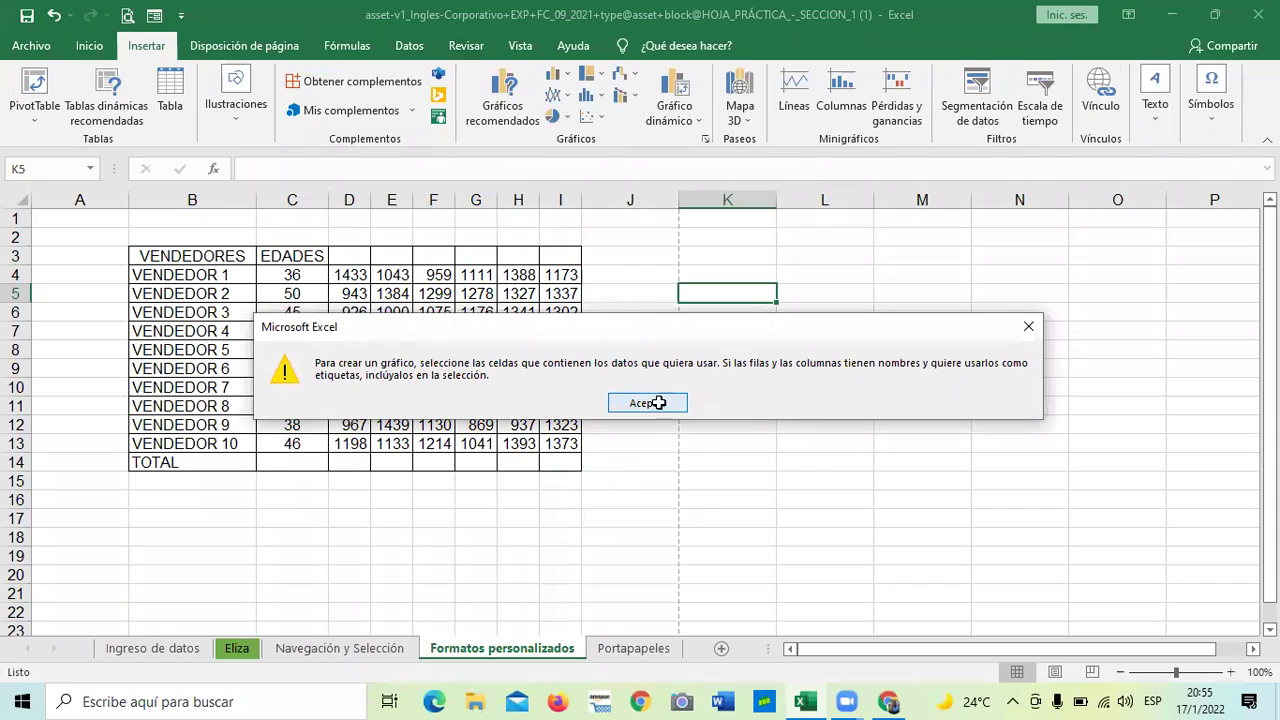
pyautogui.click(648, 403)
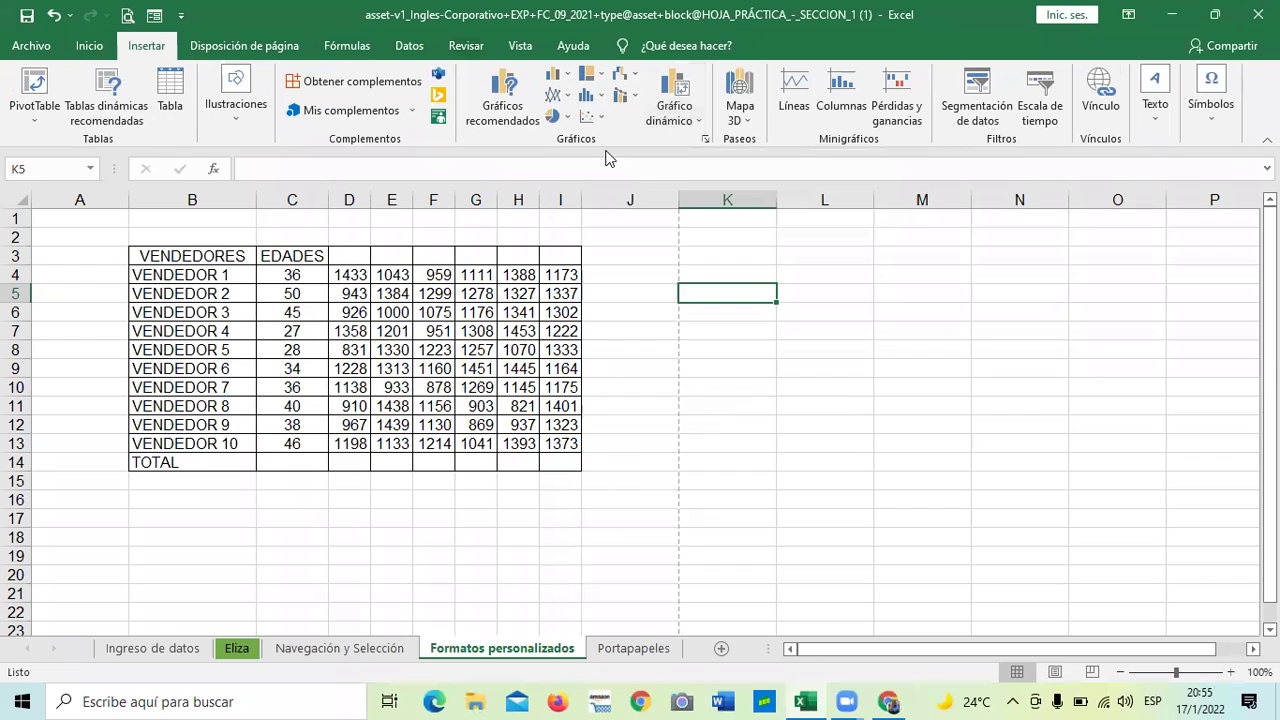
pyautogui.click(89, 45)
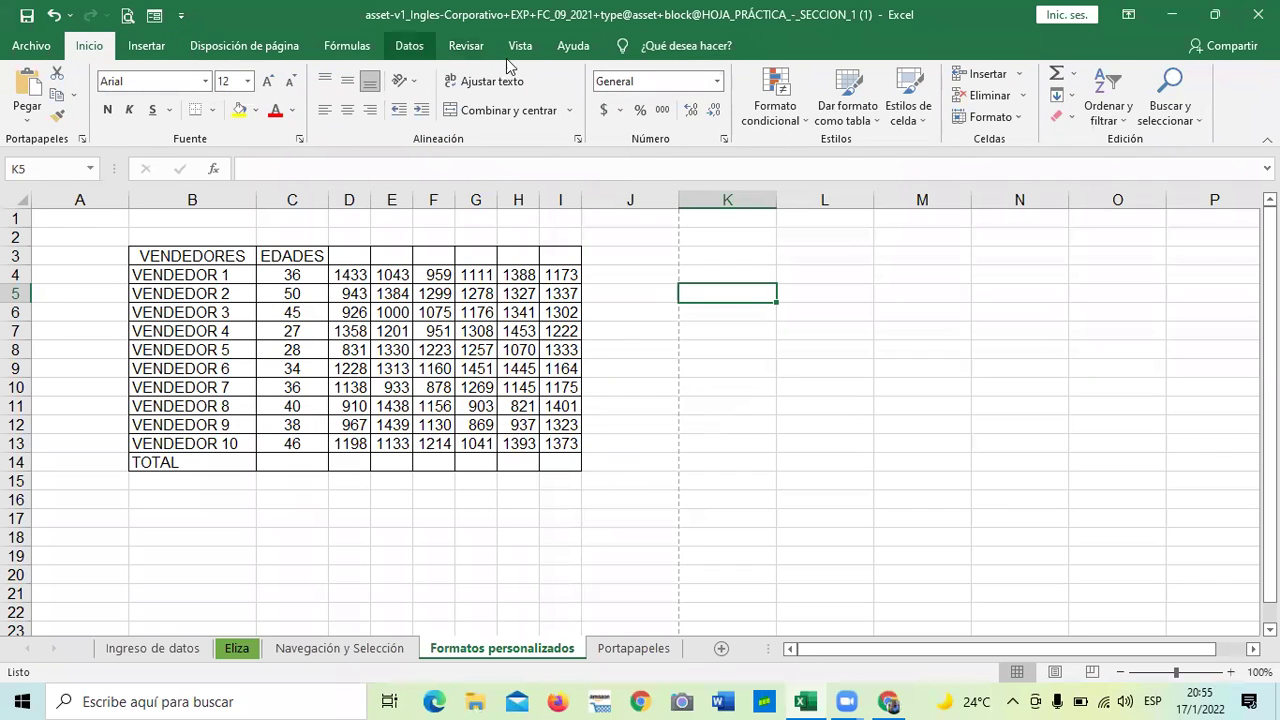
# - Examine the file start page and the workbook's Información page, then return to the worksheet
pyautogui.click(33, 45)
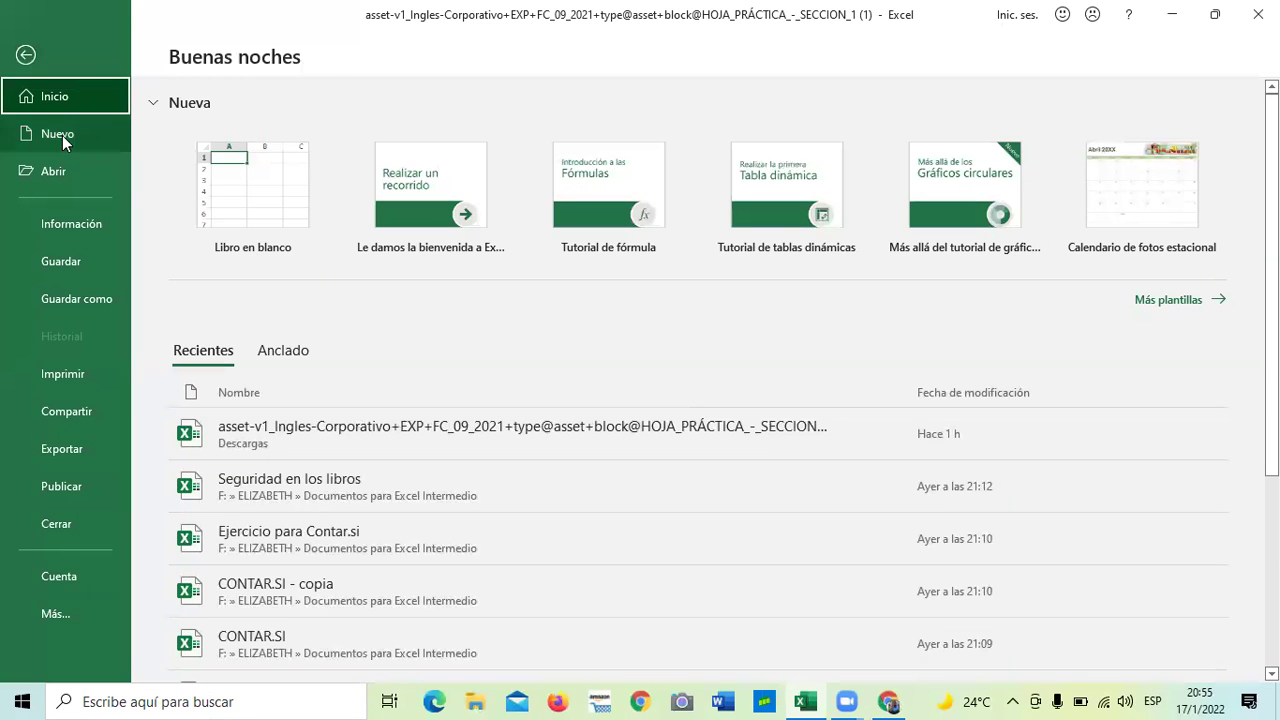
pyautogui.click(27, 56)
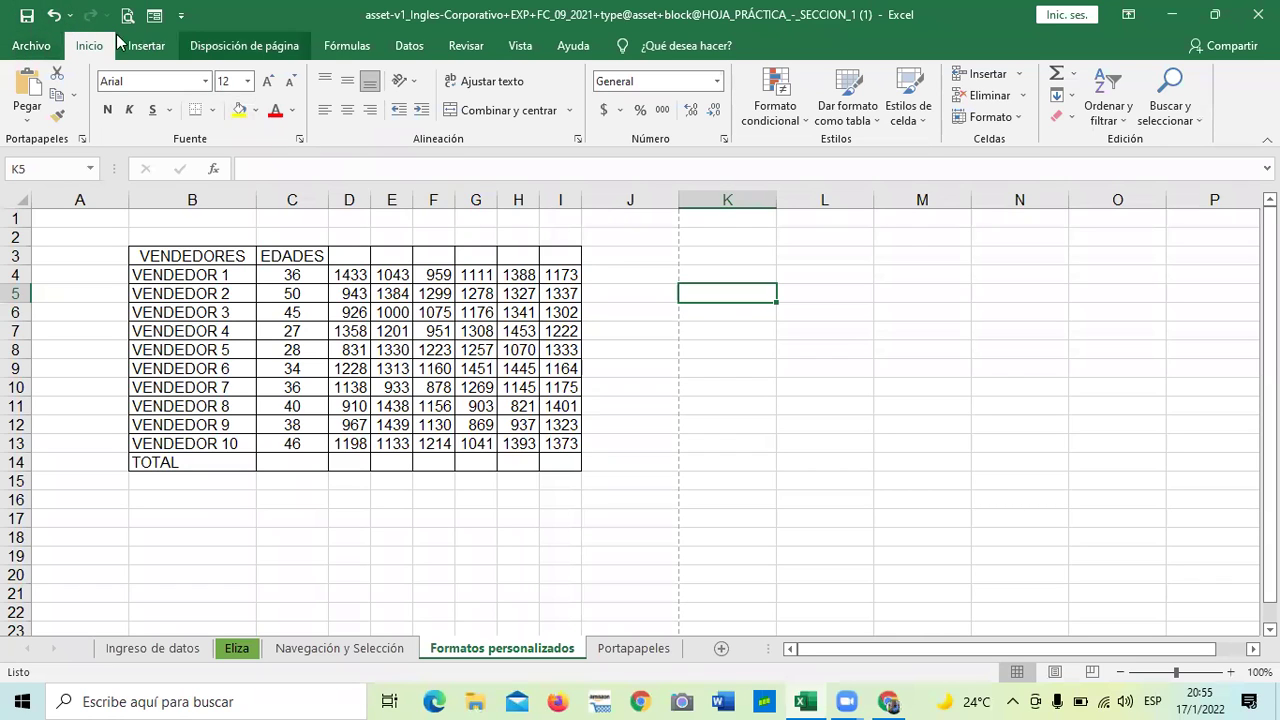
pyautogui.click(17, 48)
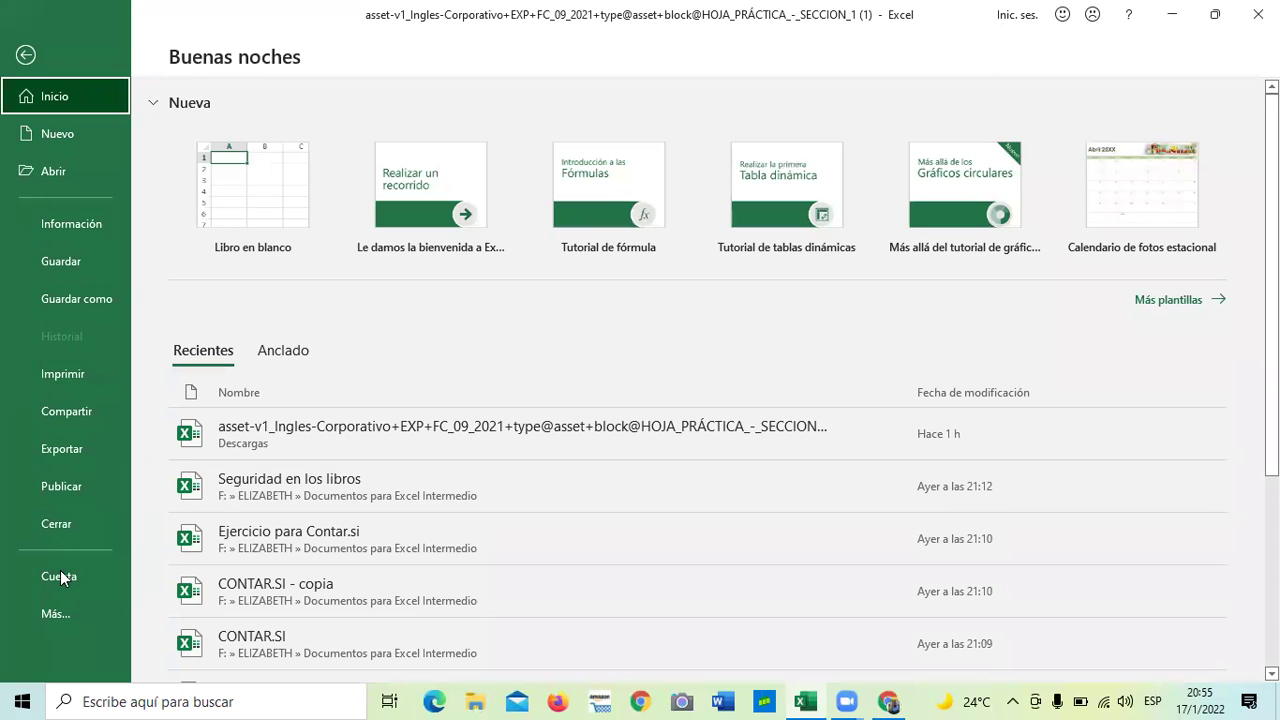
pyautogui.click(98, 228)
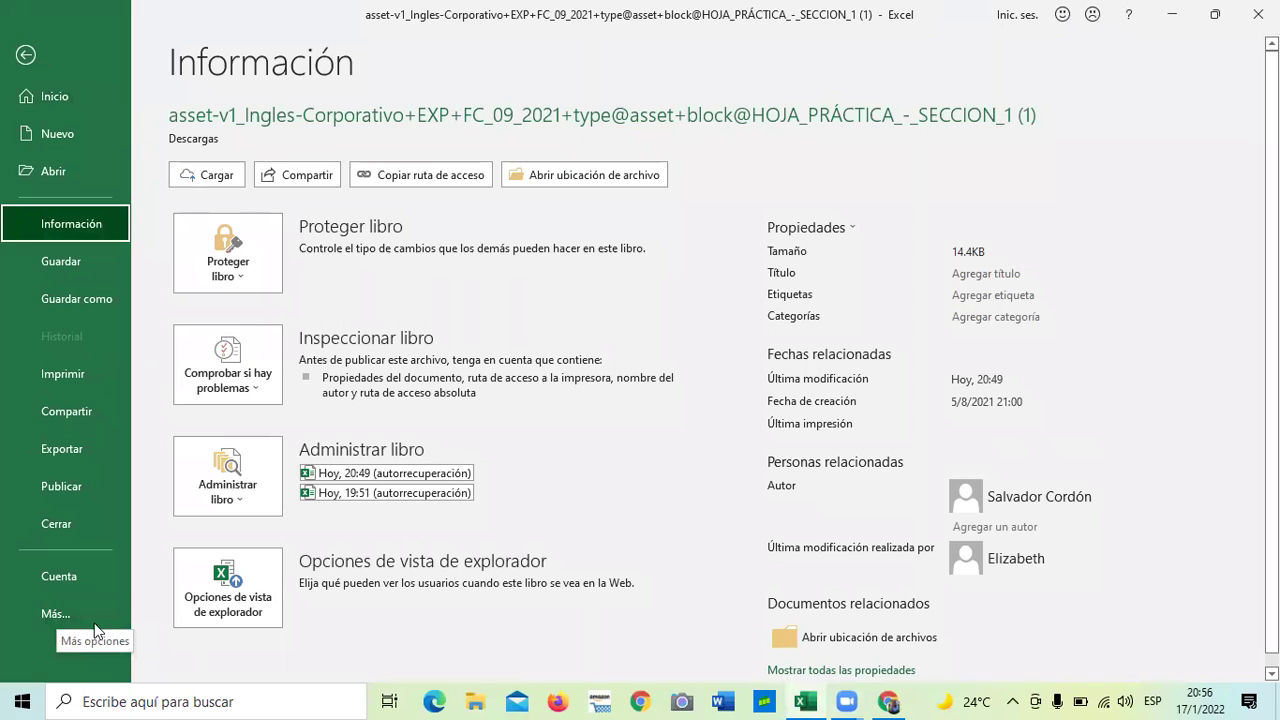
pyautogui.click(25, 54)
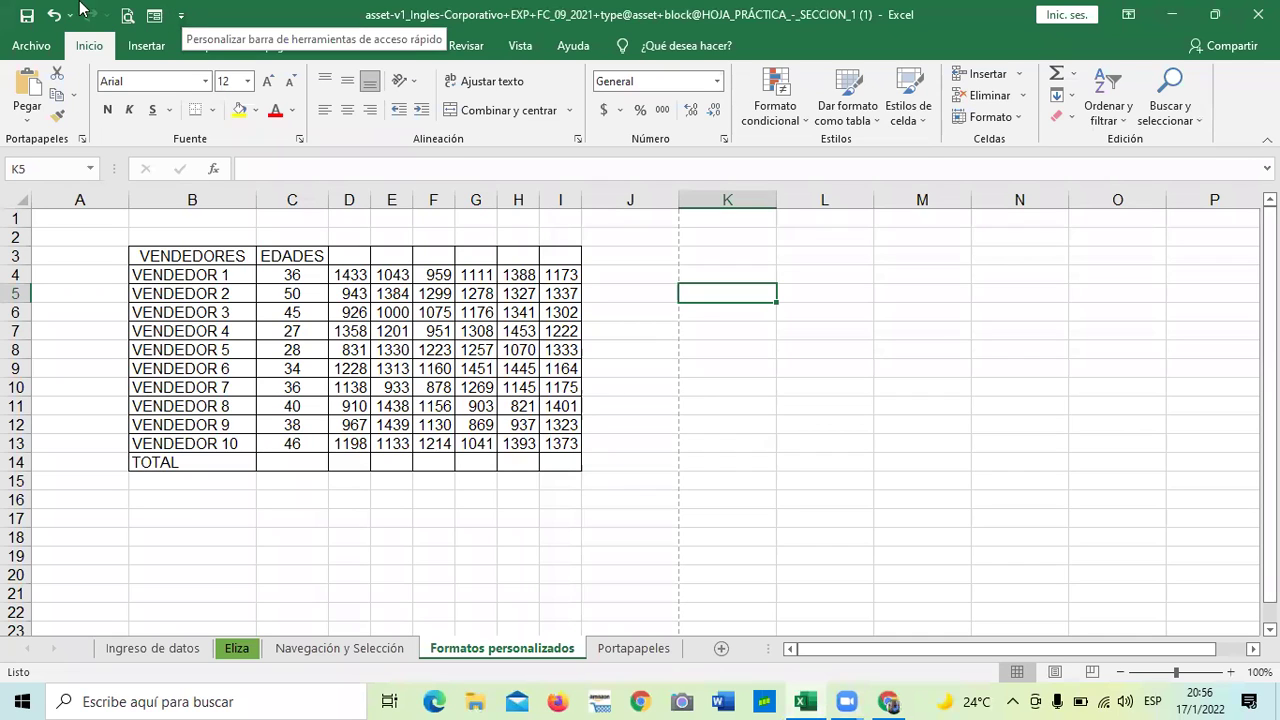
# - Show the Quick Access Toolbar below the ribbon, then restore it above the ribbon
pyautogui.click(183, 17)
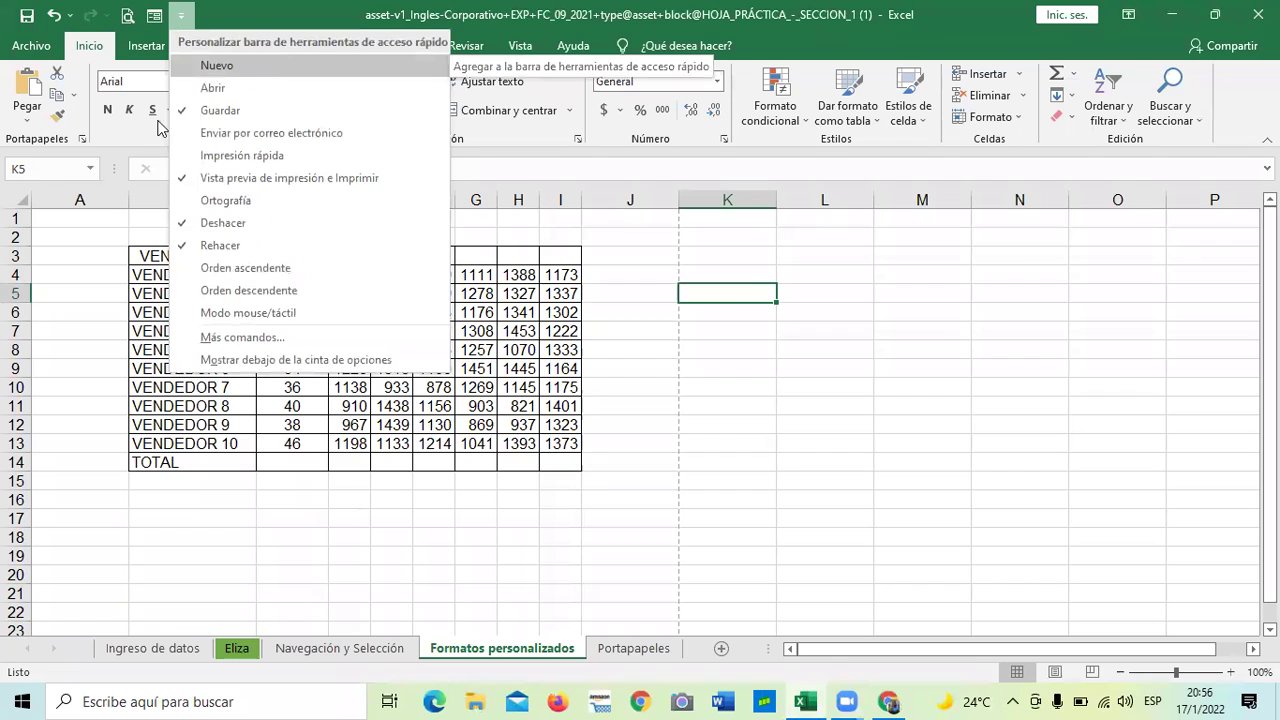
pyautogui.click(210, 360)
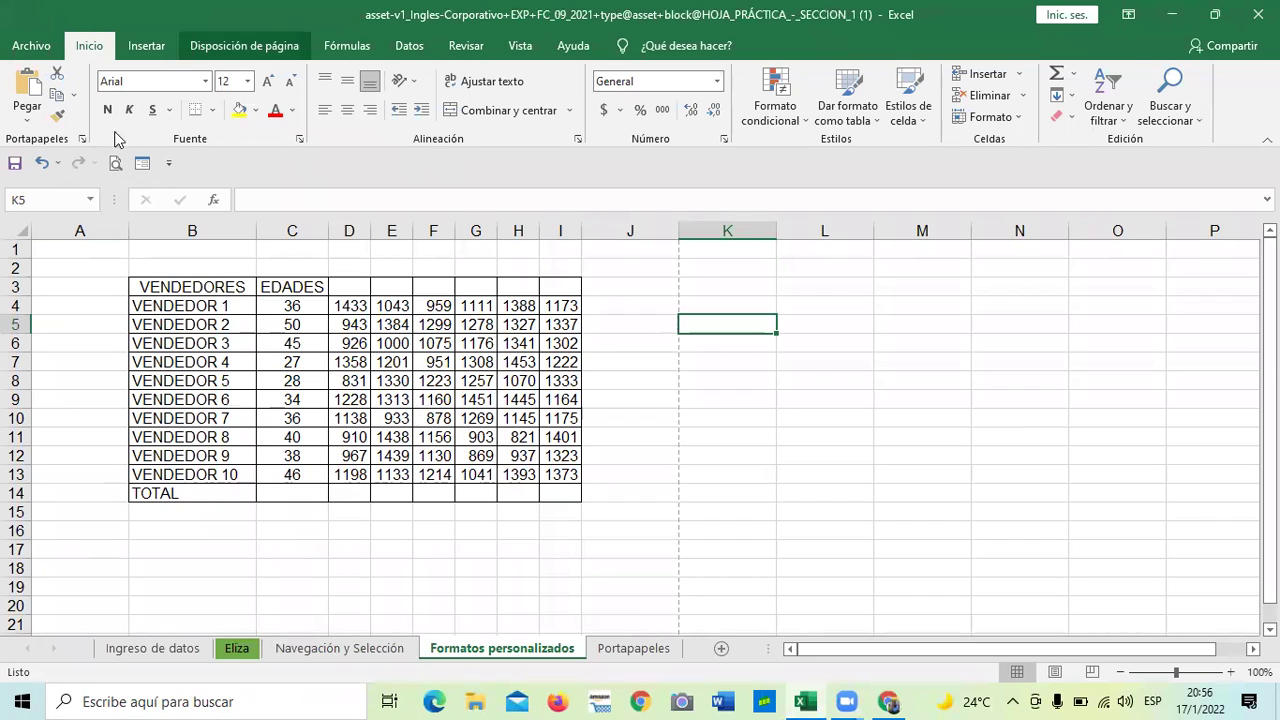
pyautogui.click(169, 163)
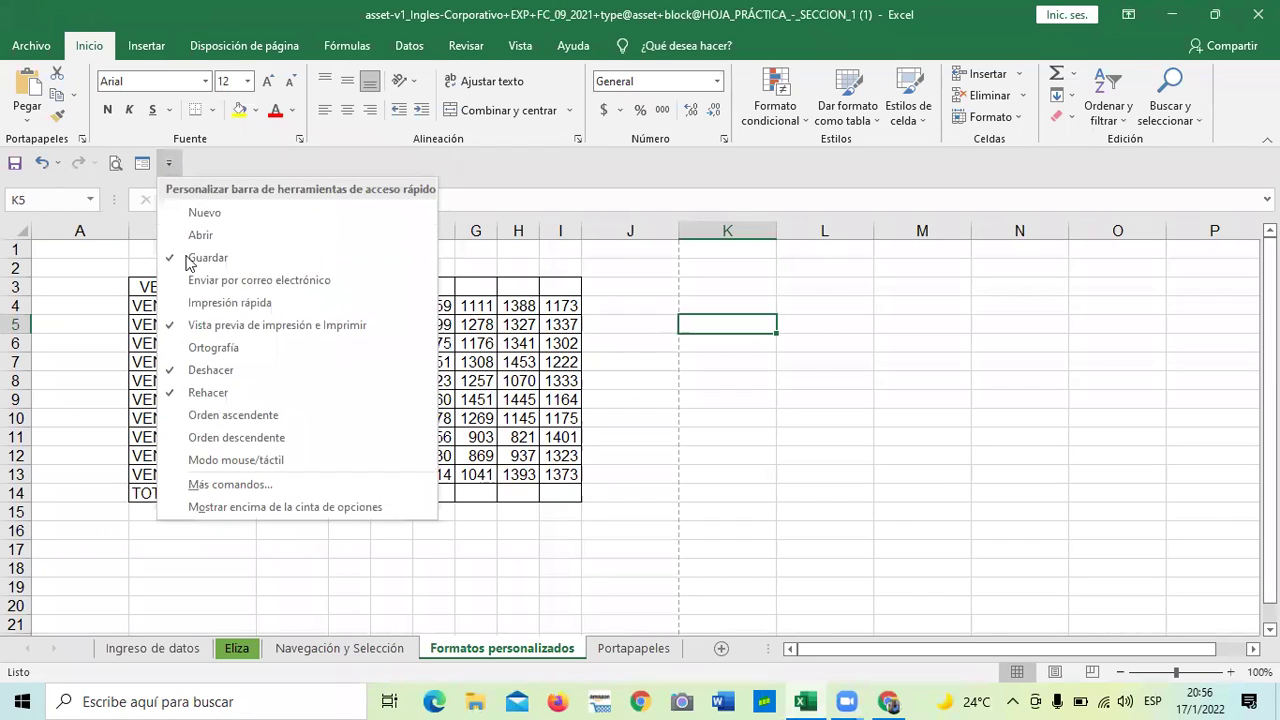
pyautogui.click(205, 507)
# - View the full list of commands available for the Quick Access Toolbar without adding any
pyautogui.click(182, 18)
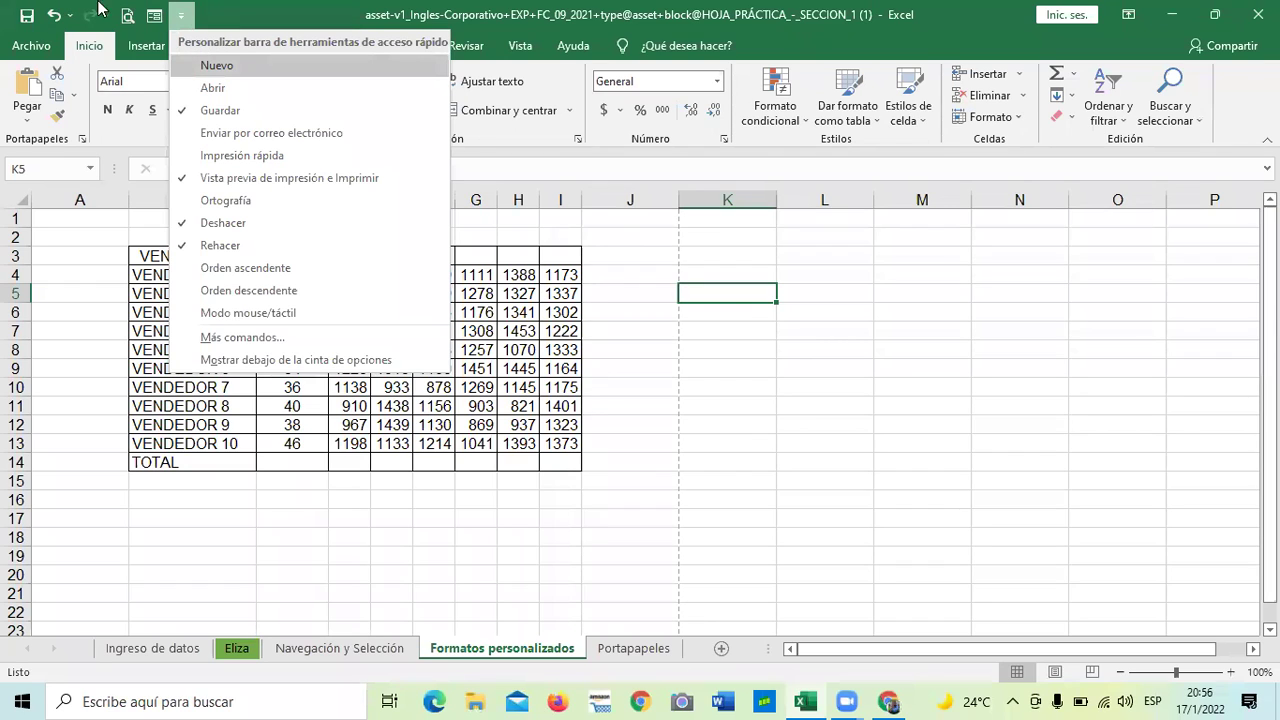
pyautogui.click(251, 339)
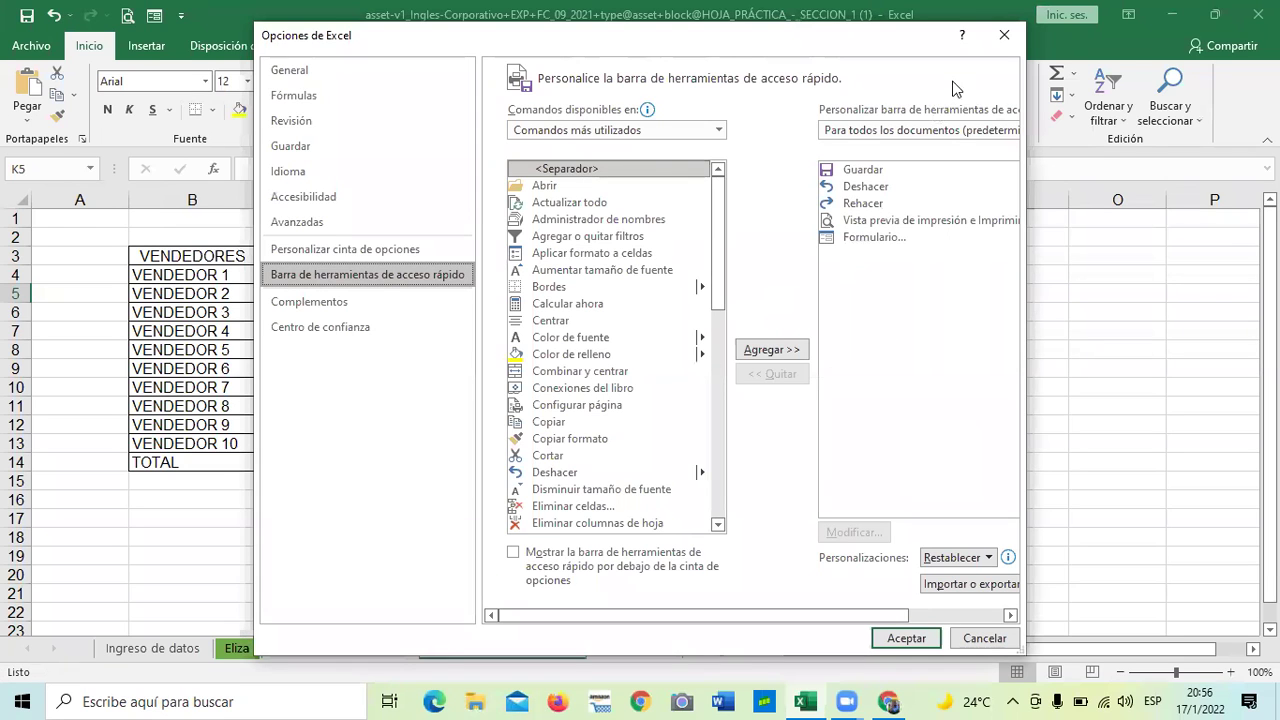
pyautogui.click(1003, 37)
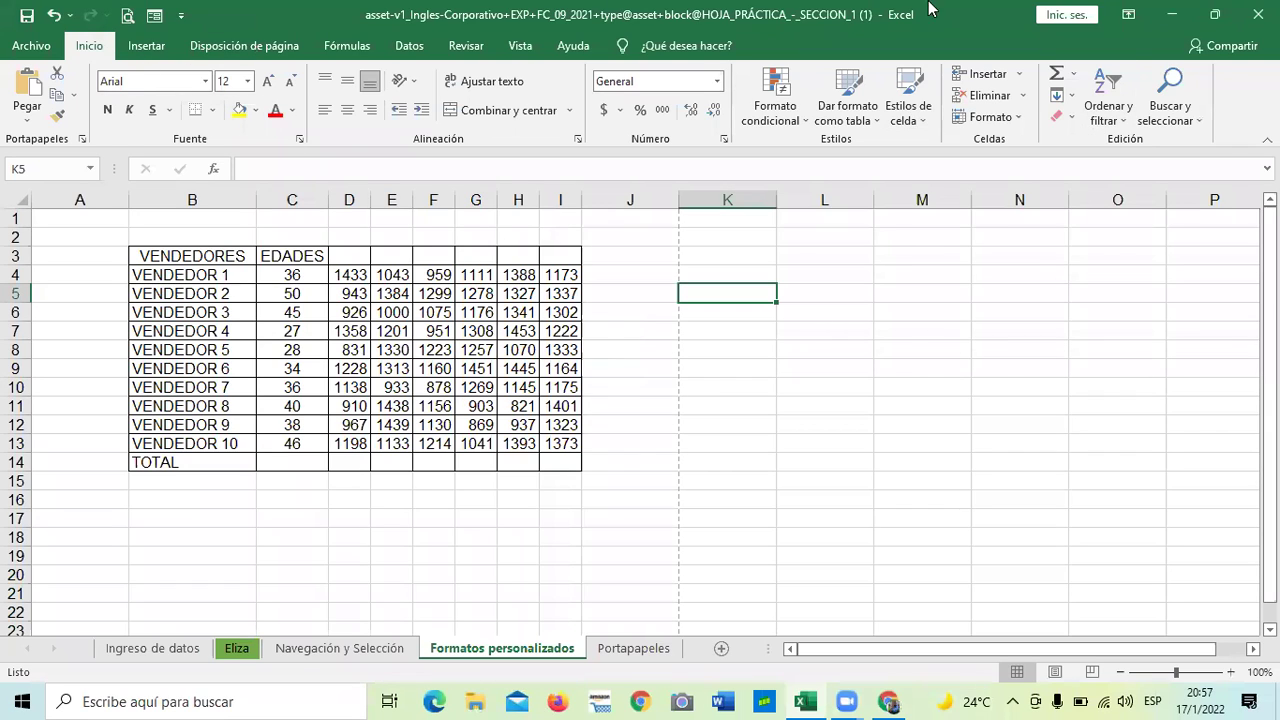
pyautogui.click(764, 402)
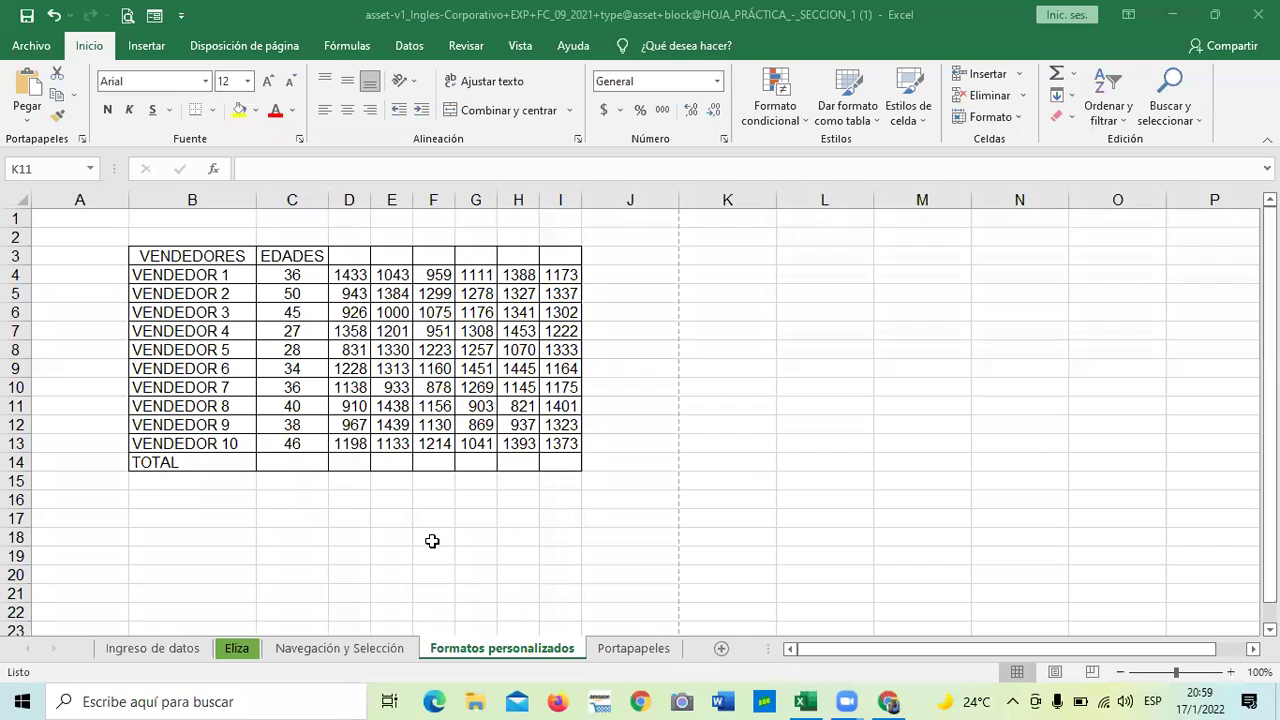
pyautogui.click(300, 517)
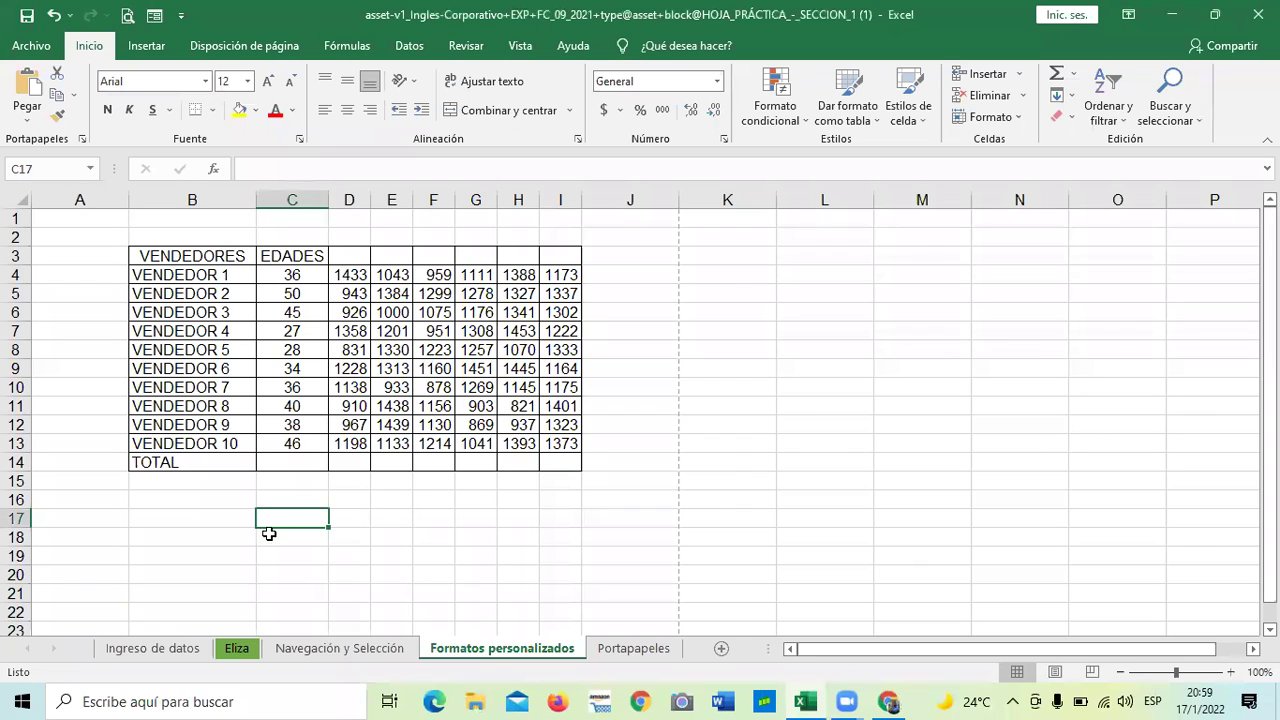
# - Return the green-tabbed worksheet to Normal view after looking at the Ingreso de datos sheet
pyautogui.click(158, 649)
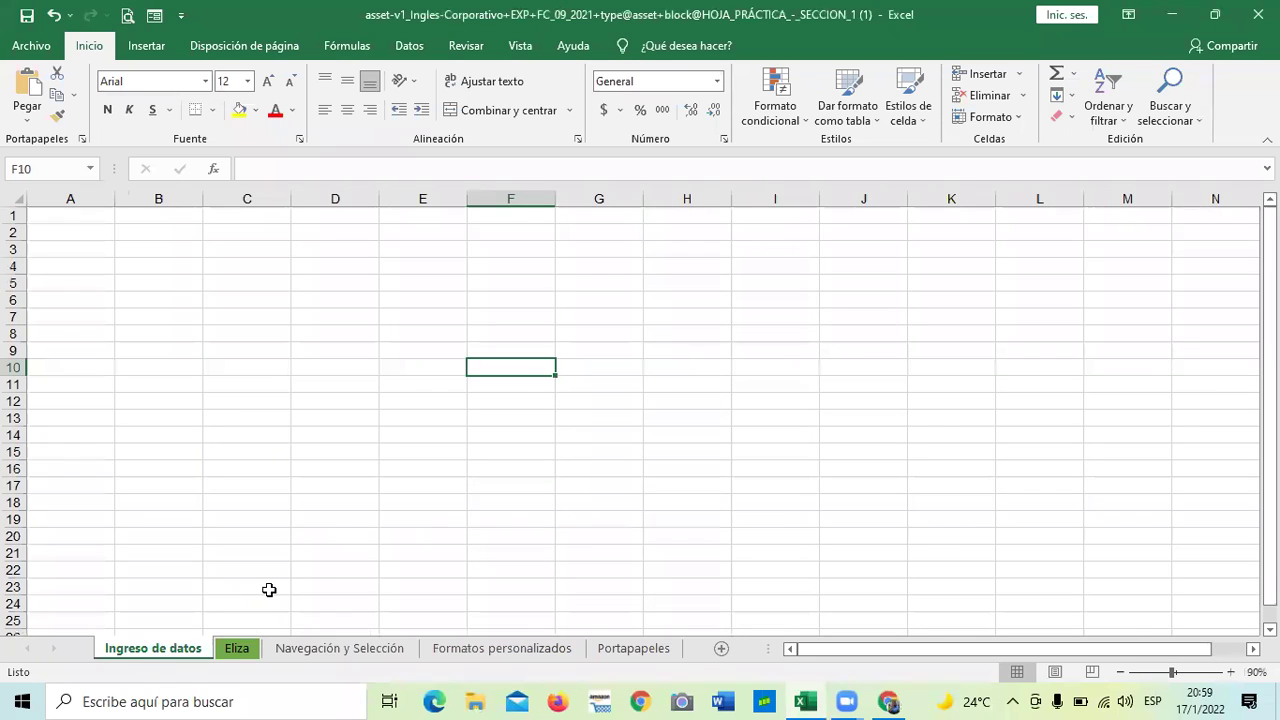
pyautogui.click(243, 649)
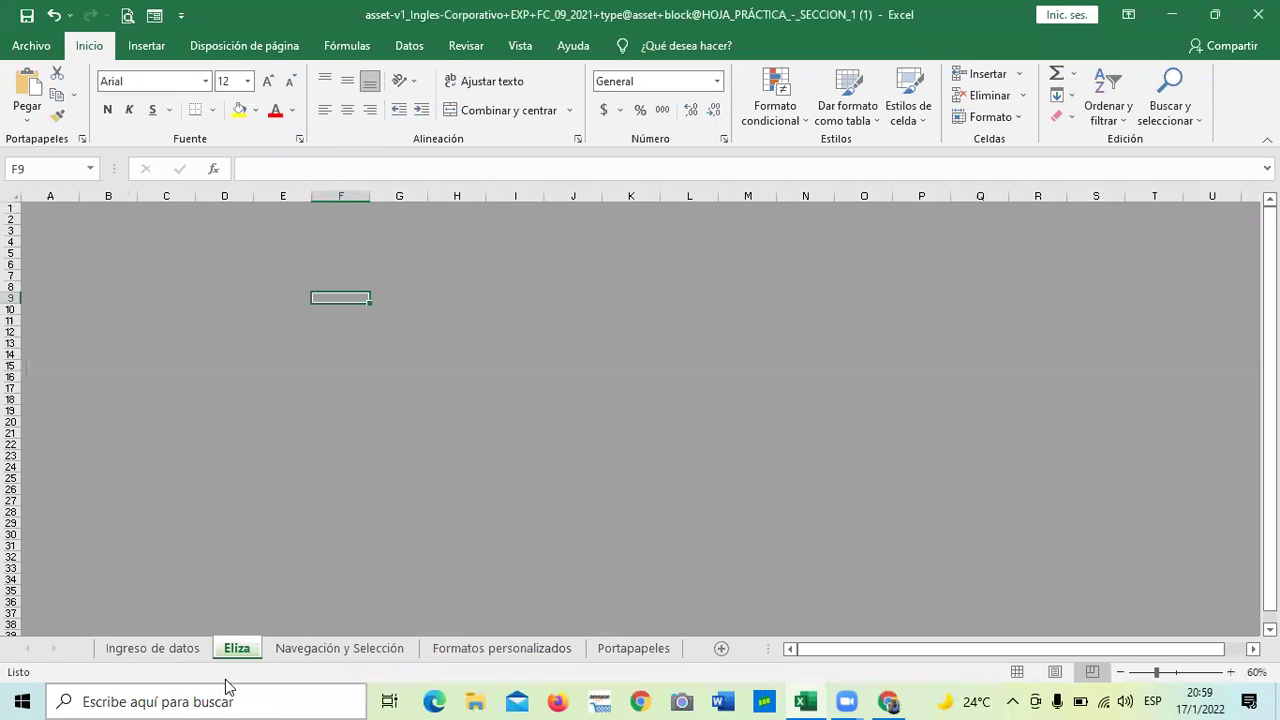
pyautogui.click(1016, 672)
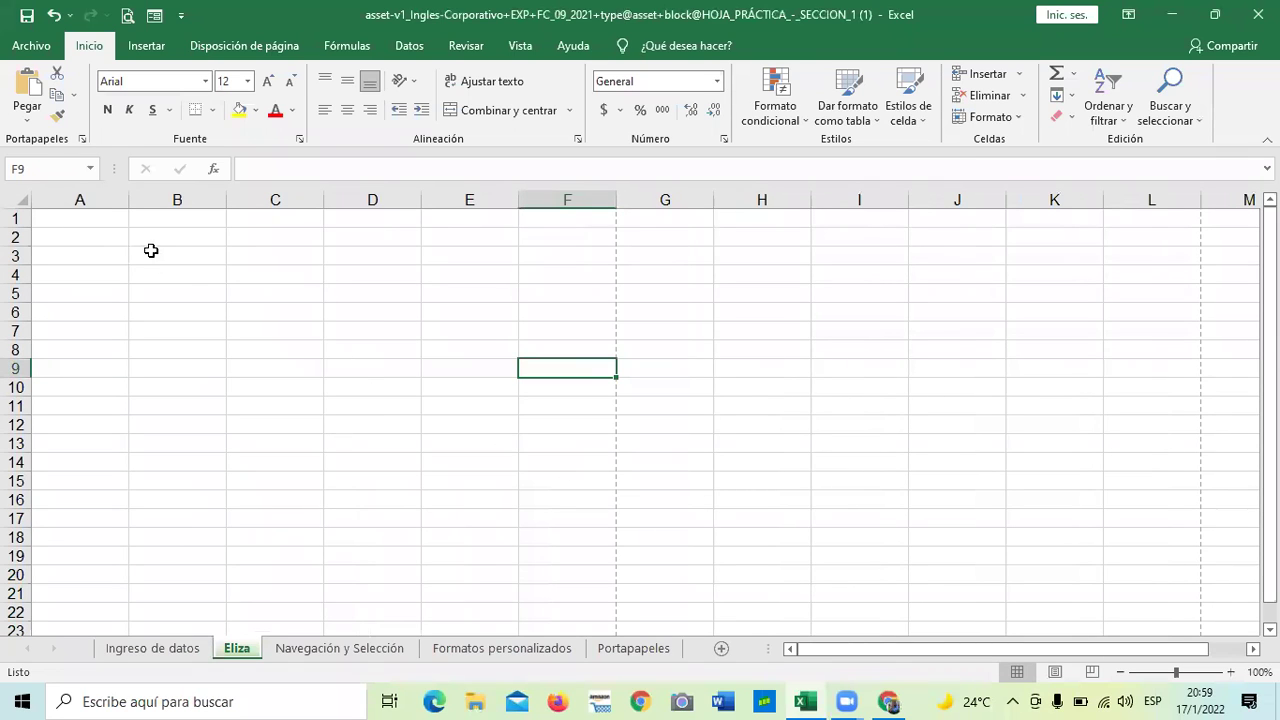
# - View the first-semester sales table on the Navegación y Selección worksheet, comparing it with the neighbouring green-tabbed sheet
pyautogui.click(368, 648)
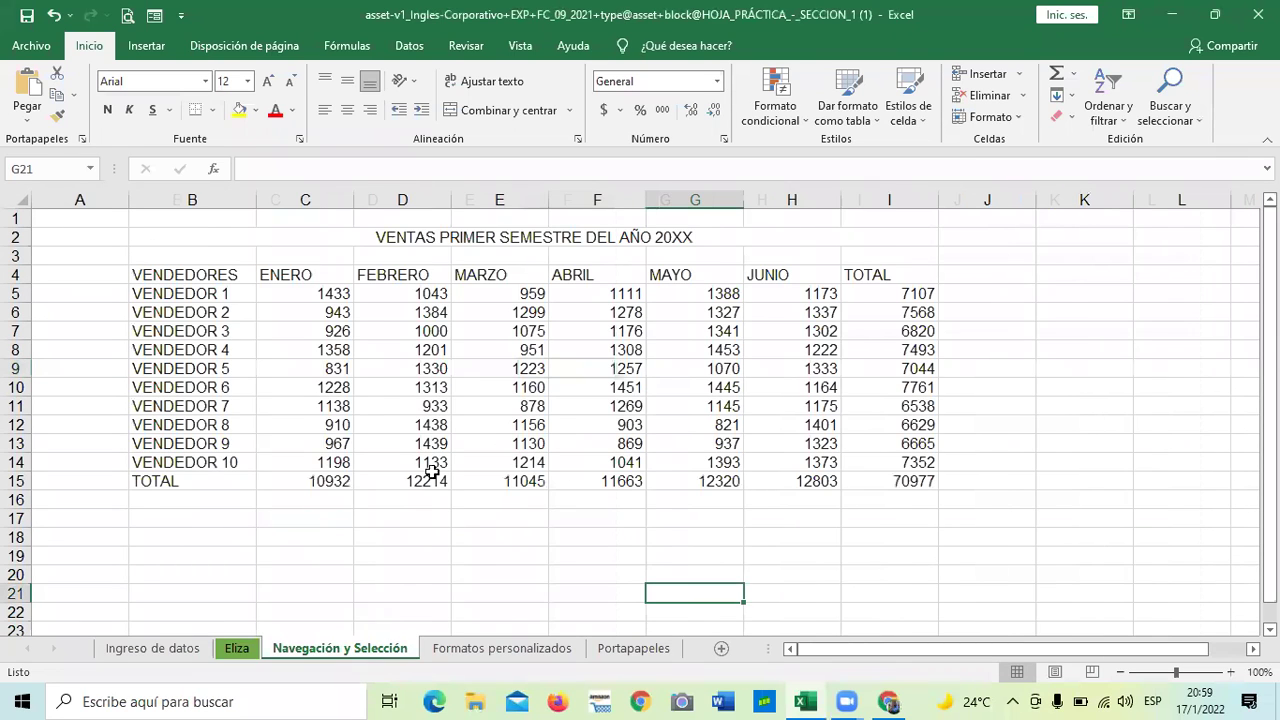
pyautogui.click(245, 650)
pyautogui.click(285, 650)
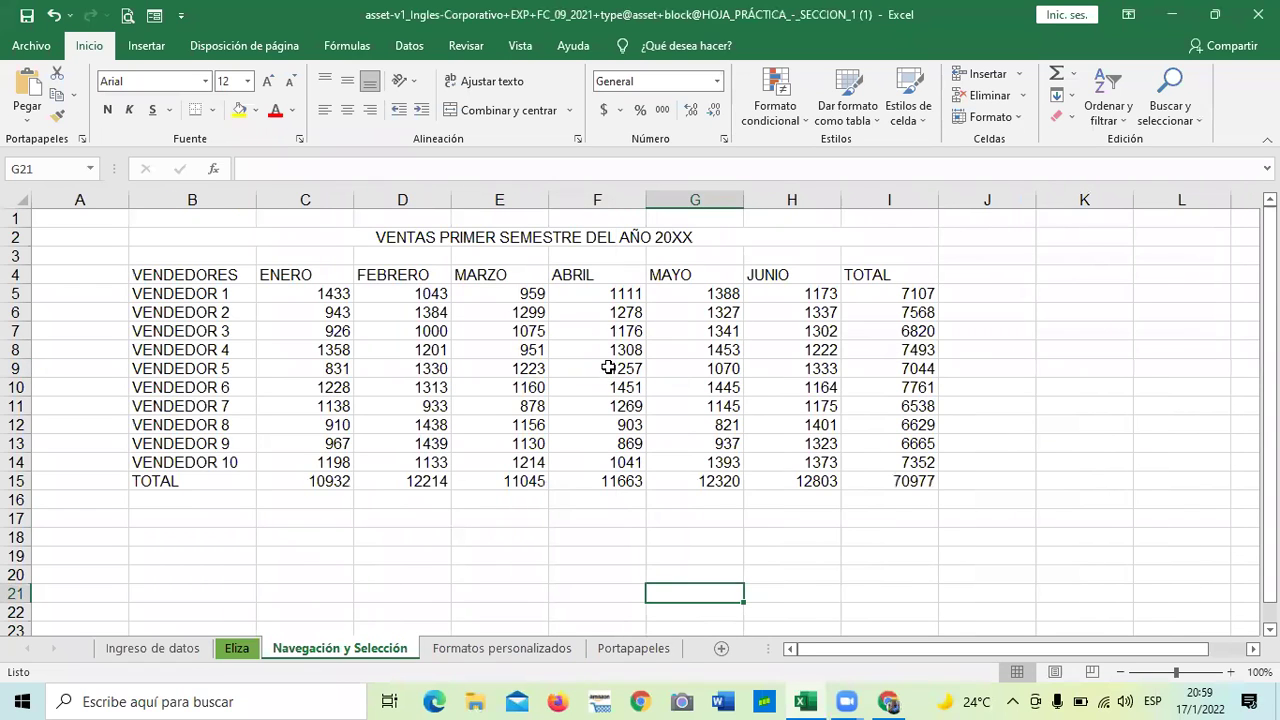
pyautogui.scroll(-6, 608, 369)
pyautogui.scroll(6, 608, 367)
# - Switch to the course site in Chrome and go from unit 1.2 to the main Curso page
pyautogui.moveTo(886, 700)
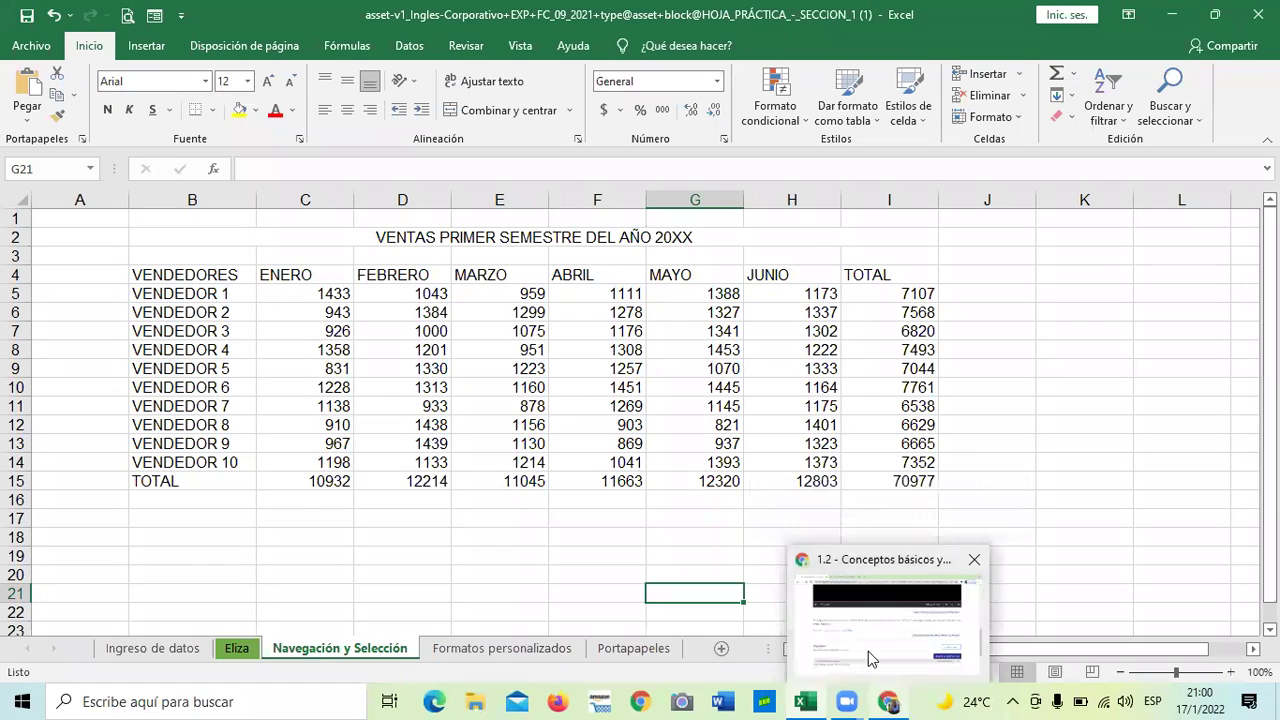
pyautogui.click(868, 651)
pyautogui.scroll(8, 137, 274)
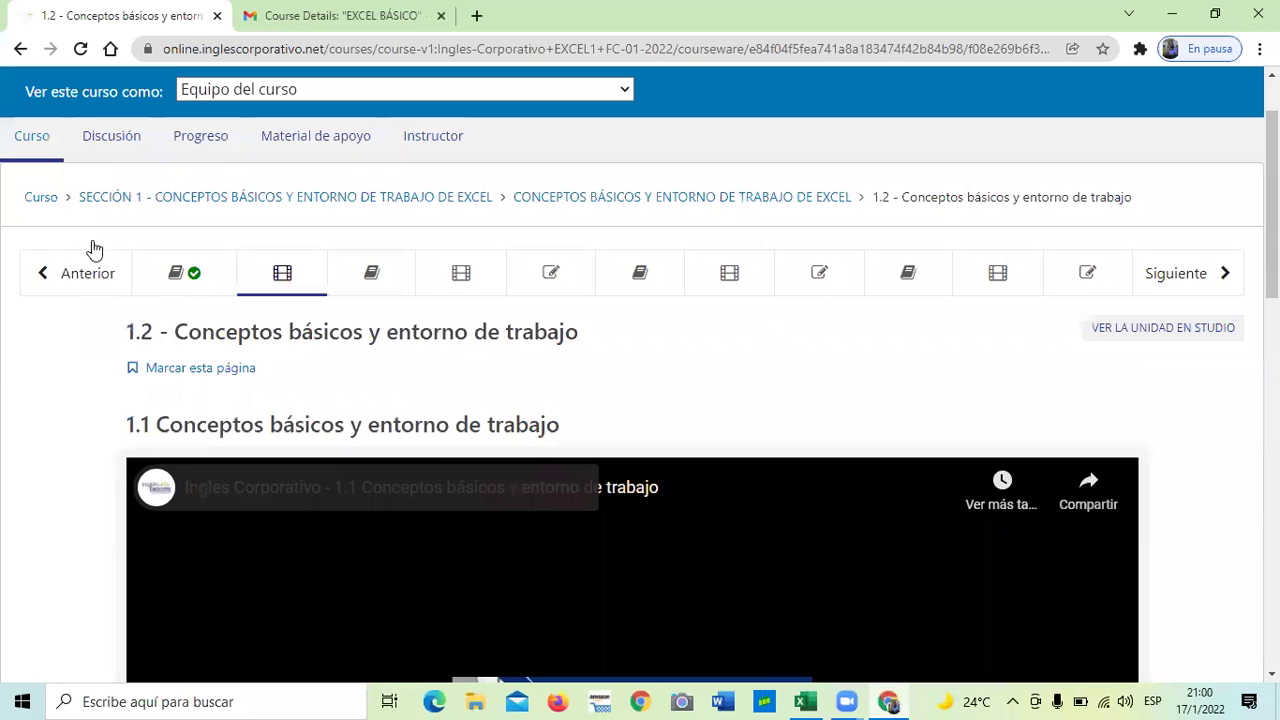
pyautogui.click(44, 201)
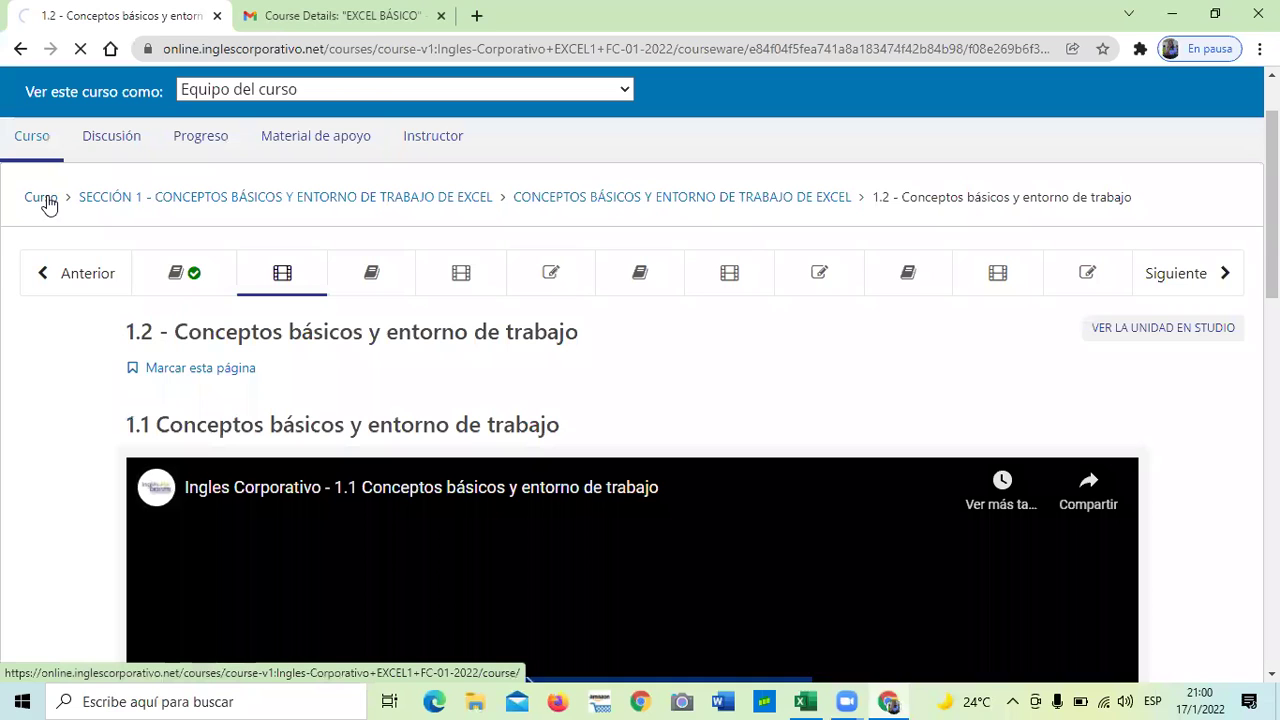